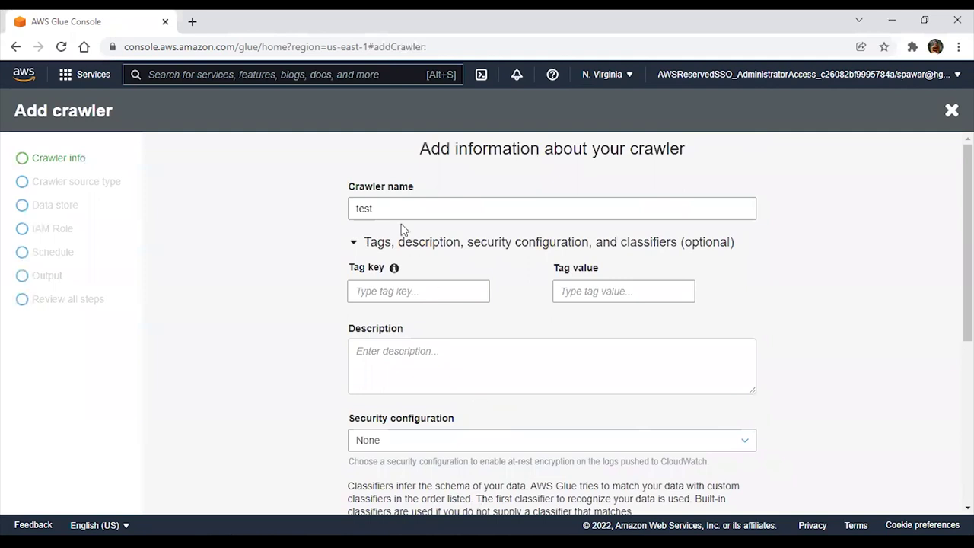
Name the crawler test_source and continue through the wizard to the data store settings.
left_click_drag(386, 207, 355, 207)
type("te")
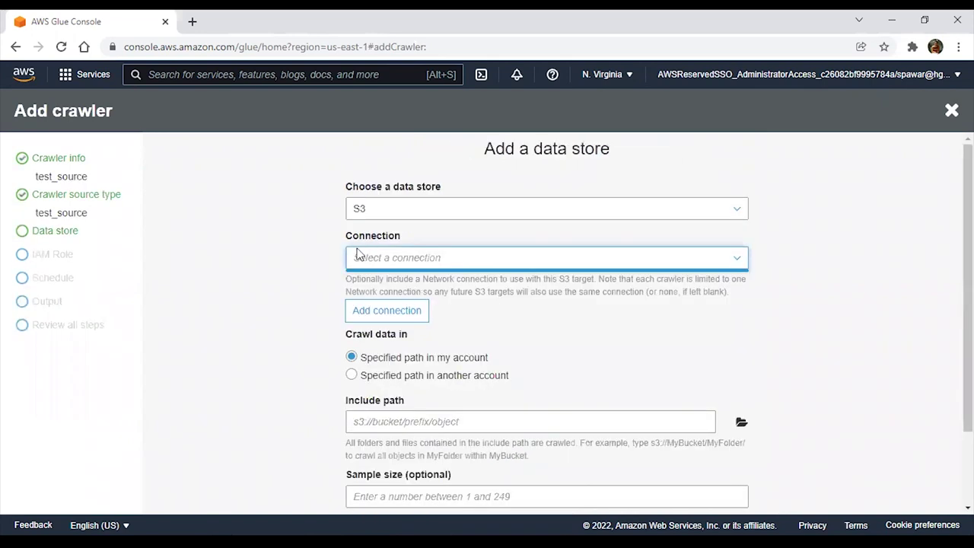
scroll(486, 363, "down", 2)
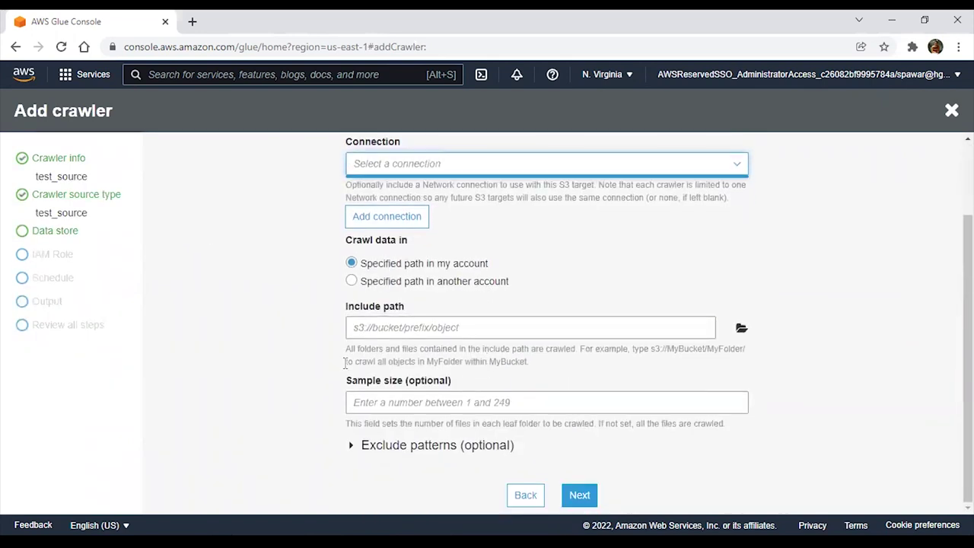
Review the crawler's source type and crawler info pages, keeping Data stores and Crawl all folders, and return to the data store settings.
left_click(525, 495)
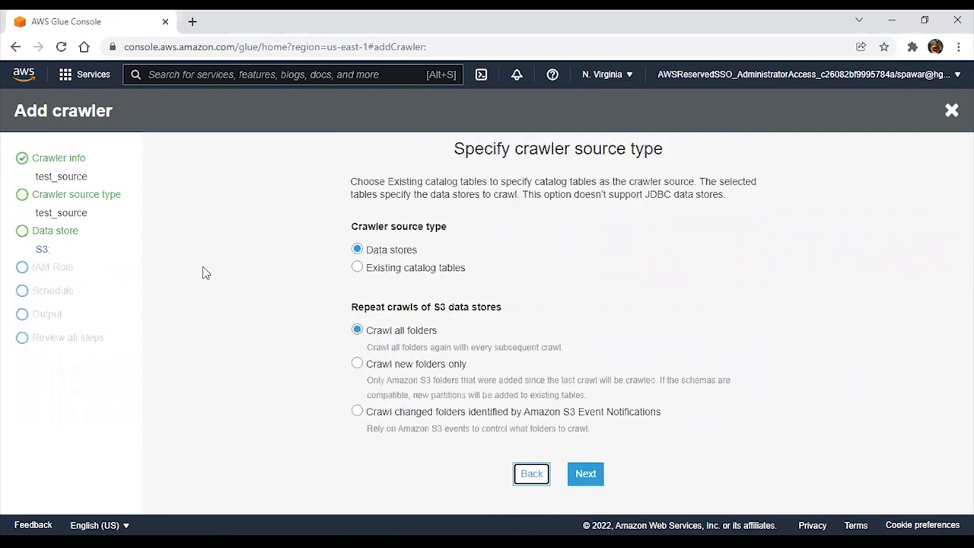
left_click(51, 197)
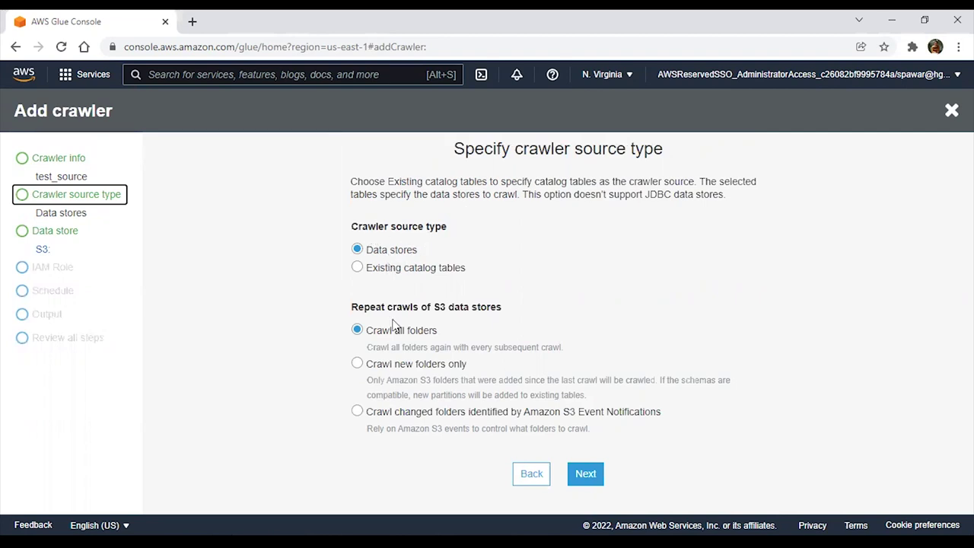
left_click(69, 175)
scroll(574, 464, "down", 4)
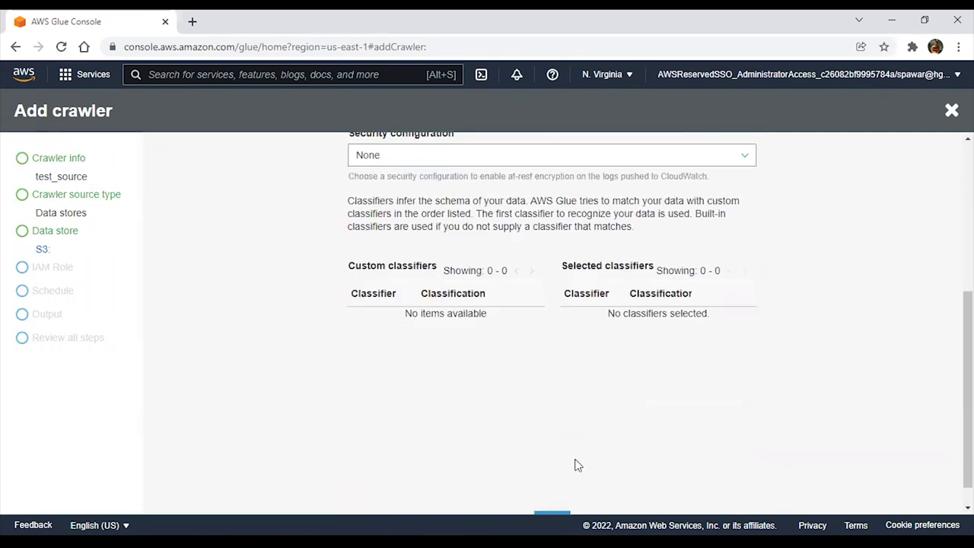
left_click(67, 195)
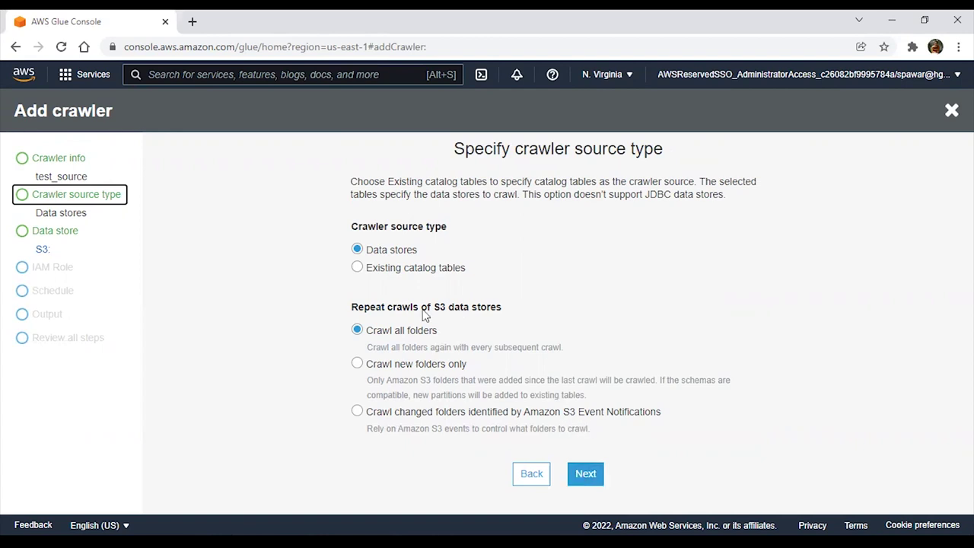
left_click(583, 478)
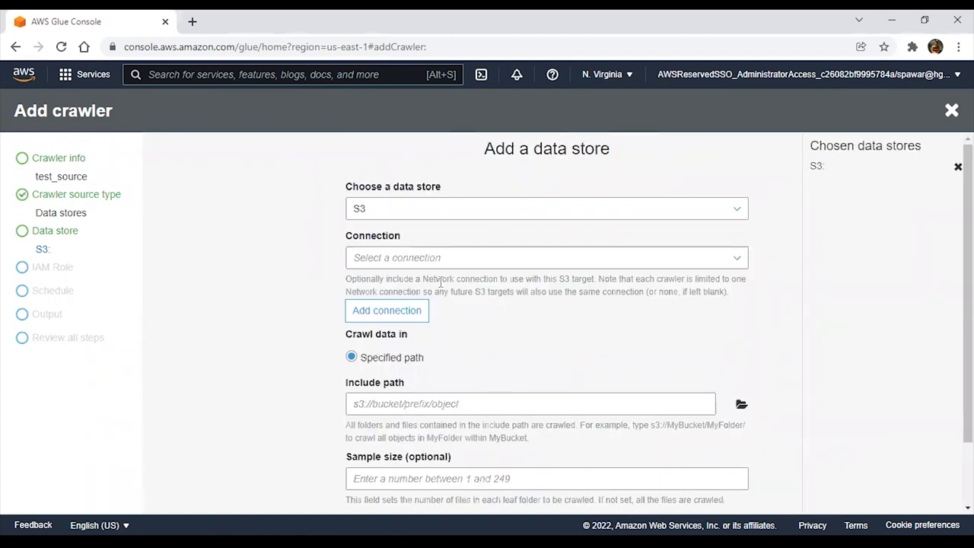
Examine the data store types, the connection options and the Add connection form for the S3 store.
left_click(409, 210)
left_click(410, 210)
left_click(415, 262)
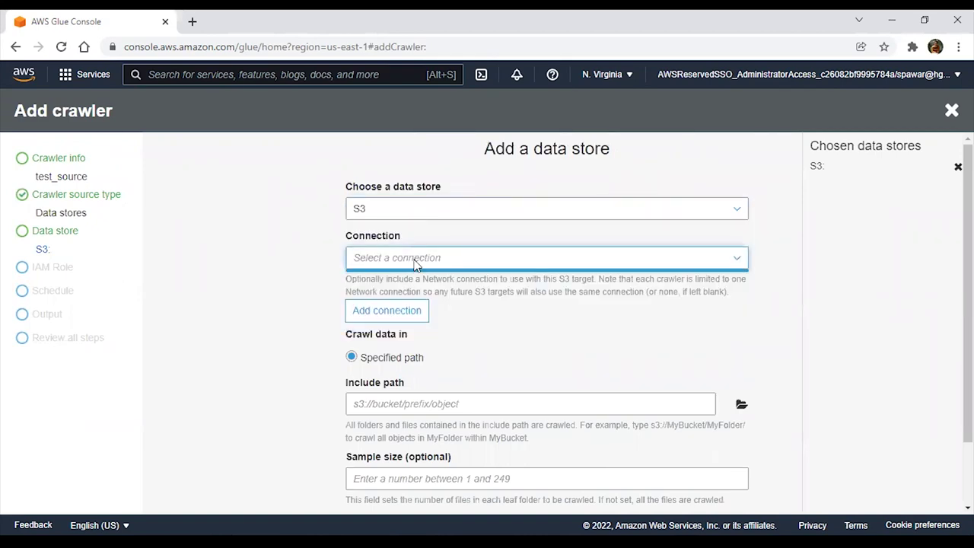
left_click(401, 312)
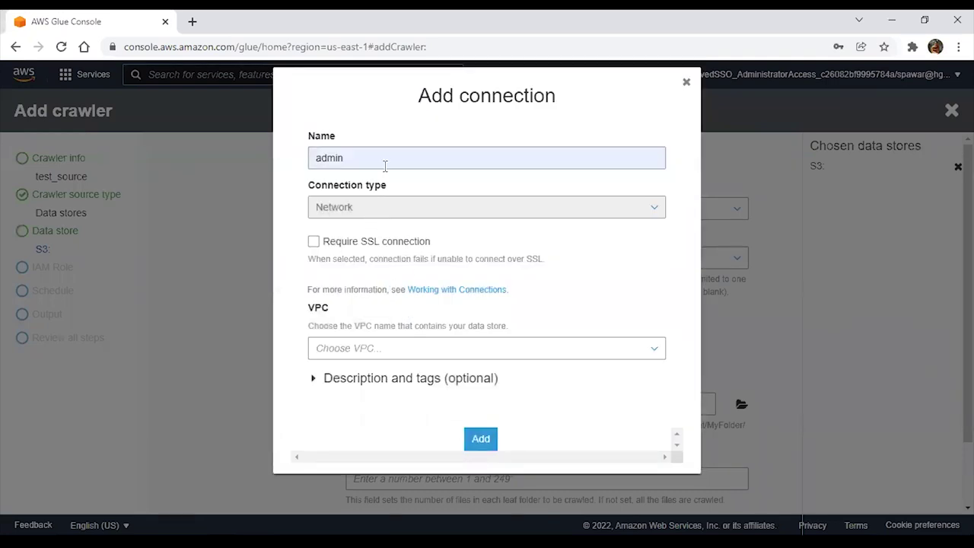
left_click(685, 82)
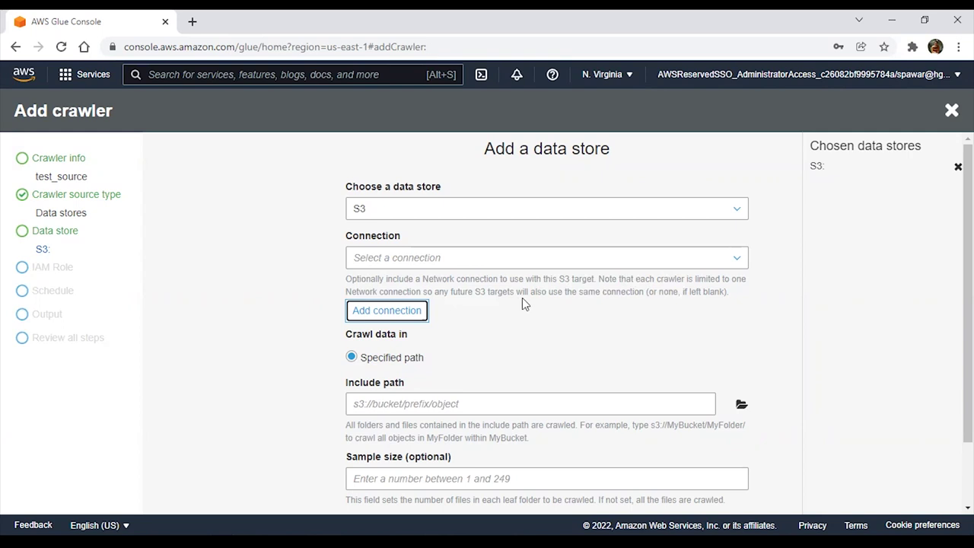
Set the S3 include path to the athena-dextertesting bucket and continue without adding another data store.
scroll(544, 304, "down", 2)
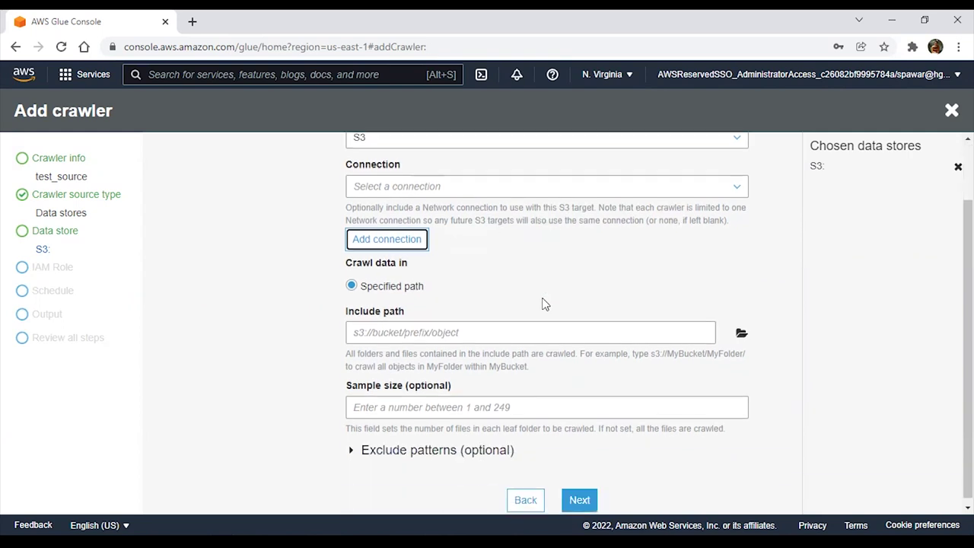
left_click(433, 333)
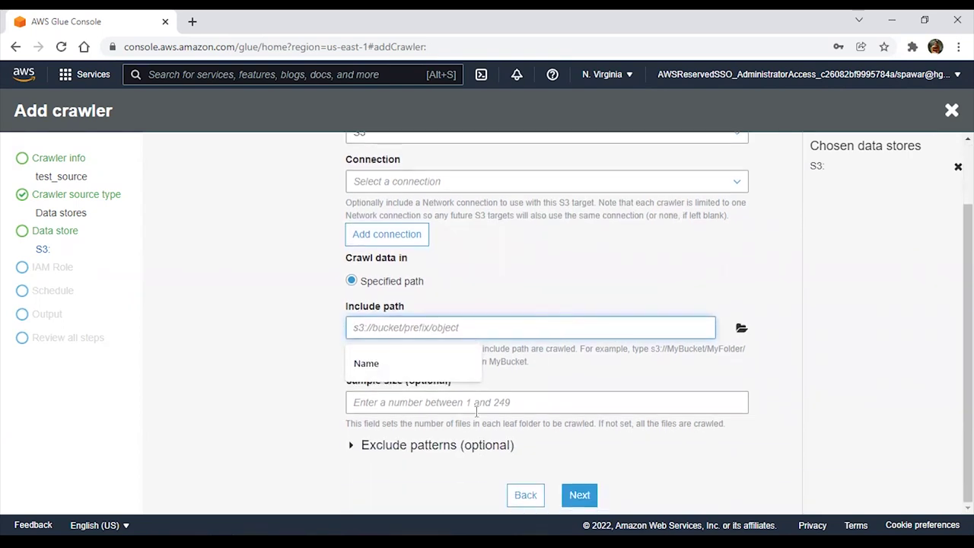
left_click(404, 449)
scroll(380, 365, "down", 2)
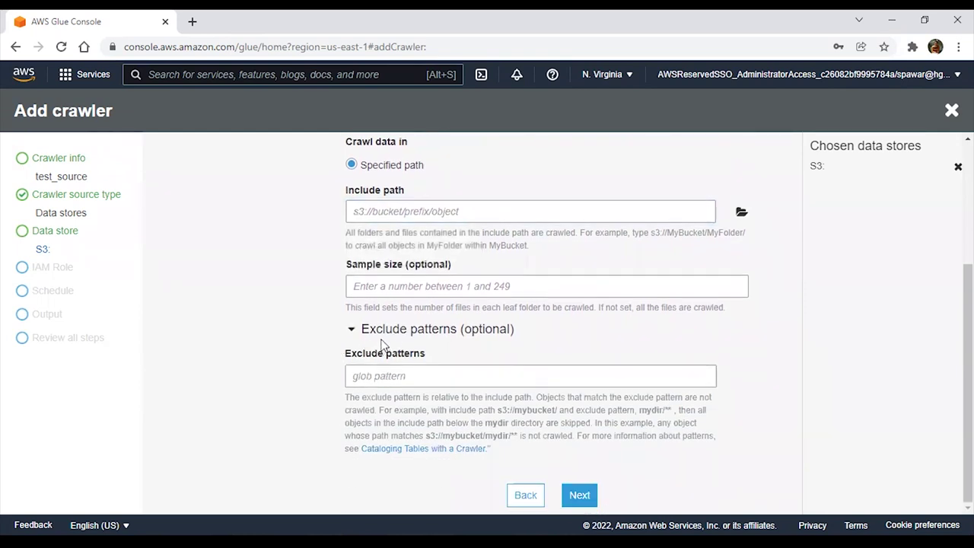
left_click(580, 495)
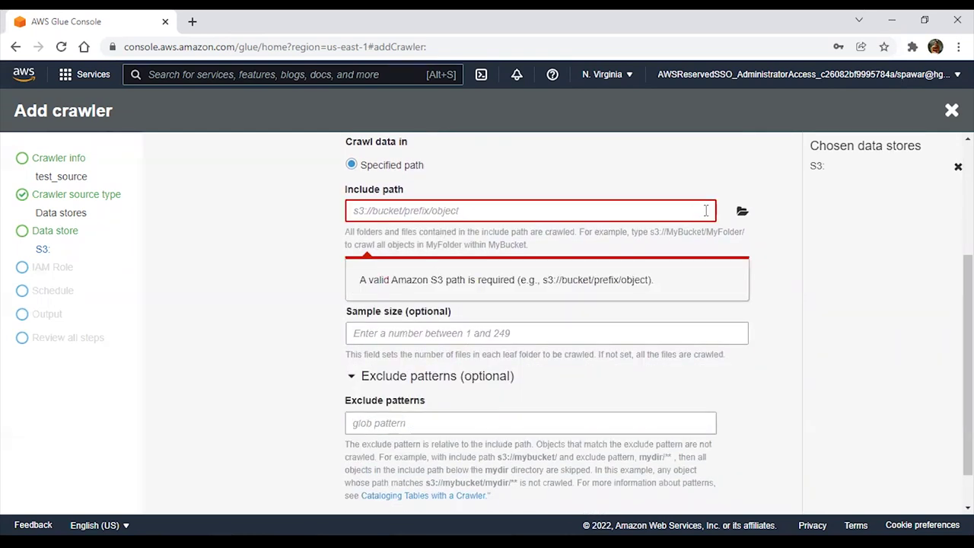
left_click(741, 211)
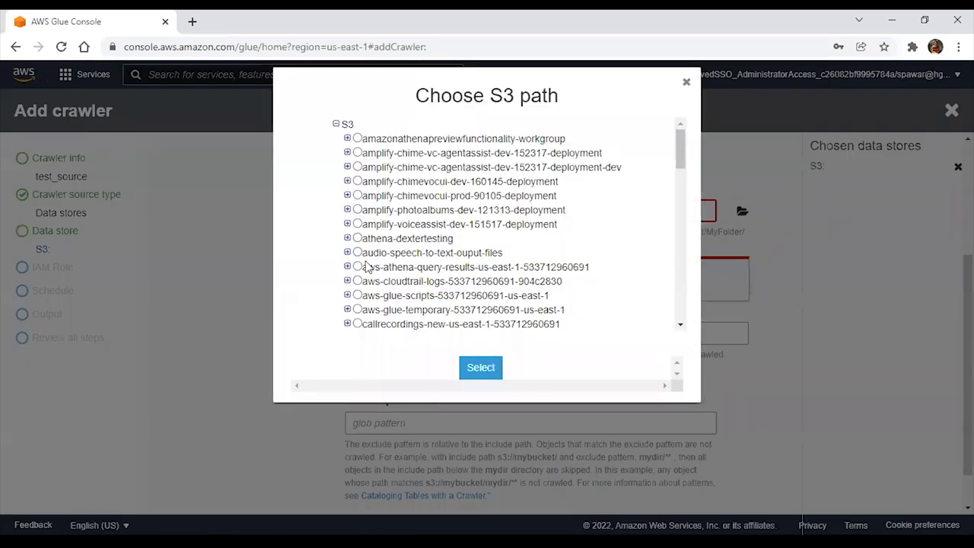
left_click(357, 238)
left_click(493, 368)
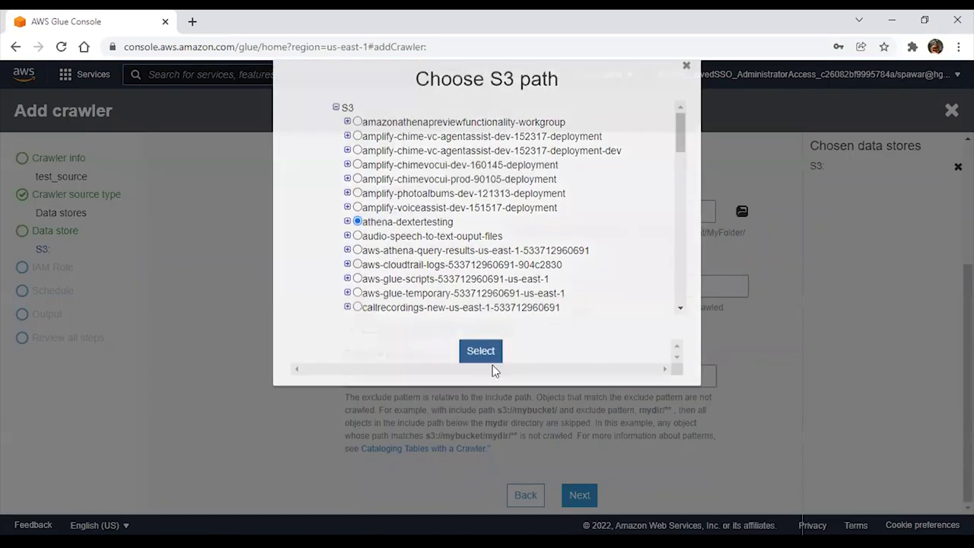
left_click(578, 495)
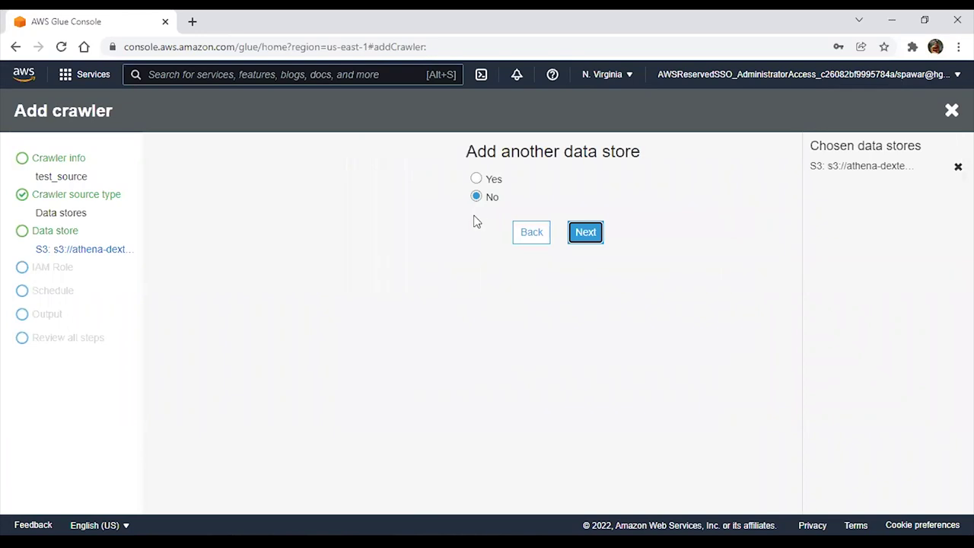
left_click(579, 234)
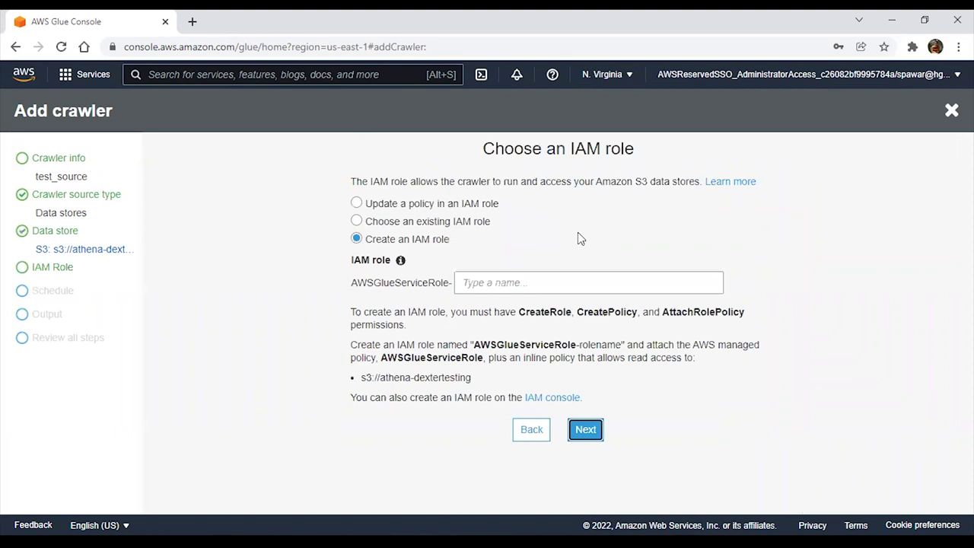
Assign the existing IAM role AWSGlueServiceRole-AWSGlueS3Access to the crawler and continue to the schedule.
left_click(423, 223)
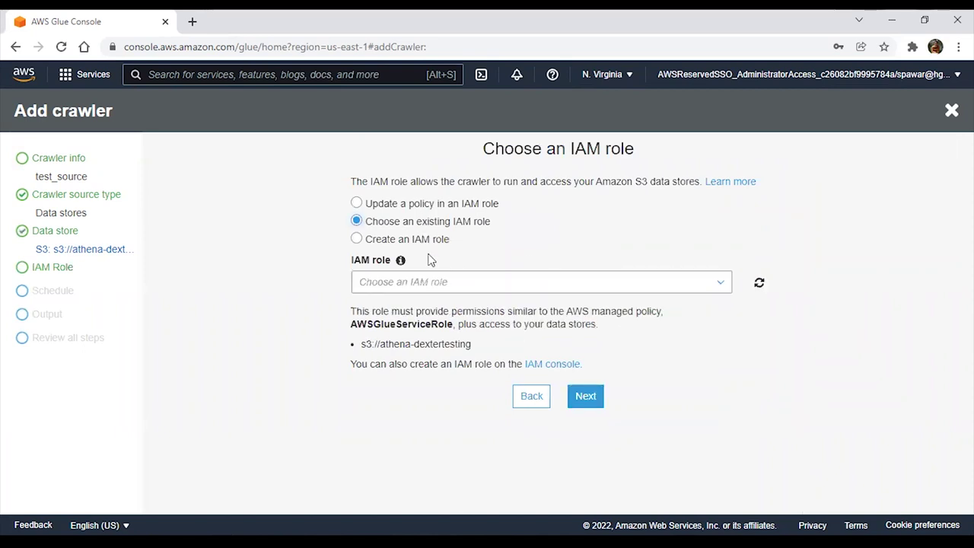
left_click(424, 287)
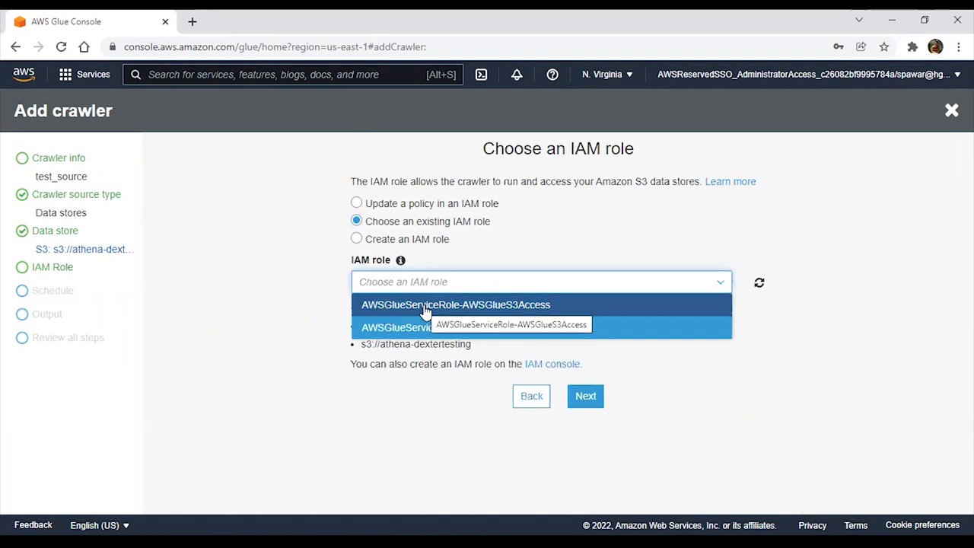
left_click(480, 306)
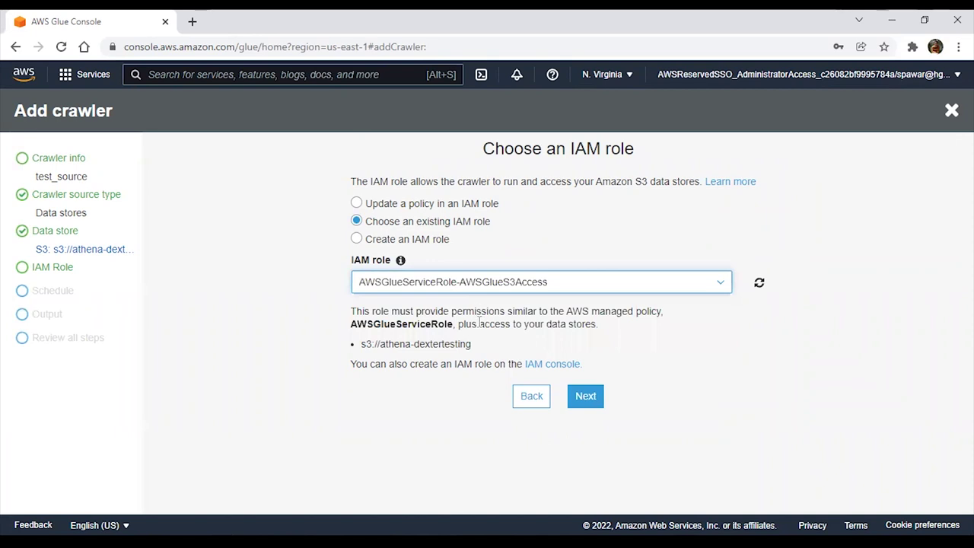
left_click(583, 397)
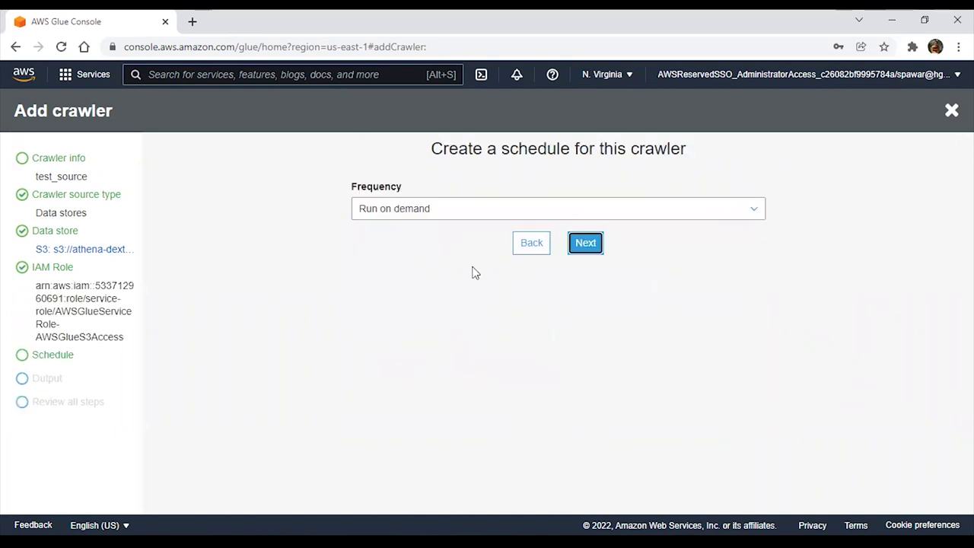
Review the crawler's schedule frequencies, keep Run on demand and continue to the output settings.
left_click(430, 213)
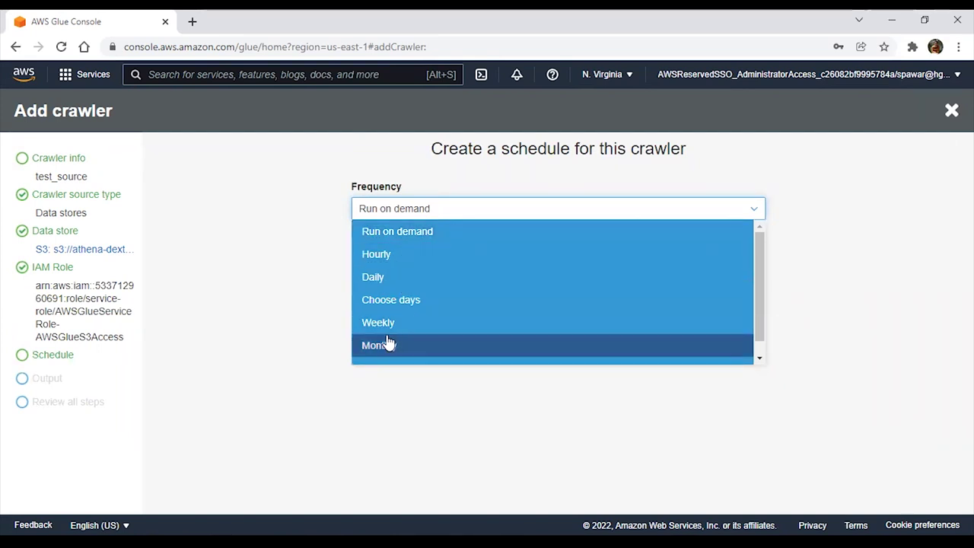
left_click(278, 324)
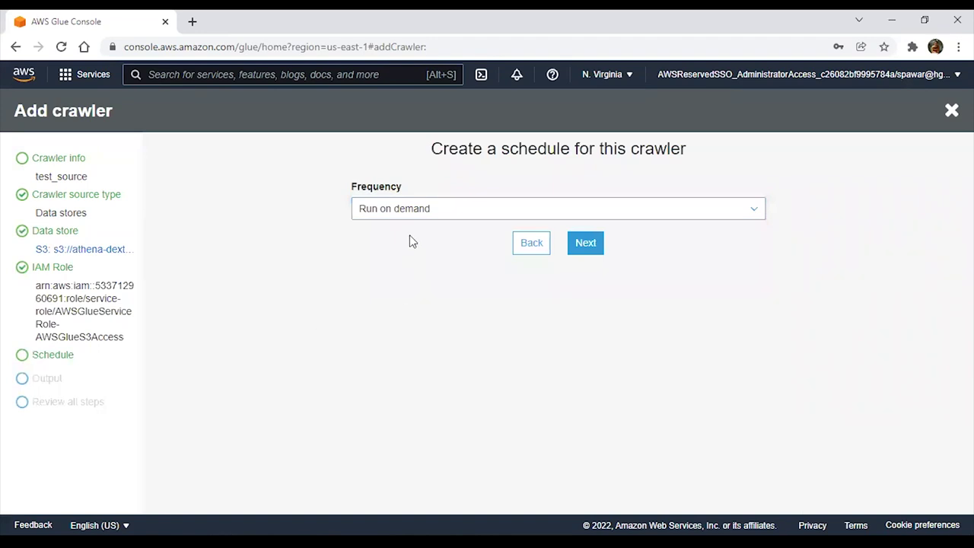
left_click(587, 249)
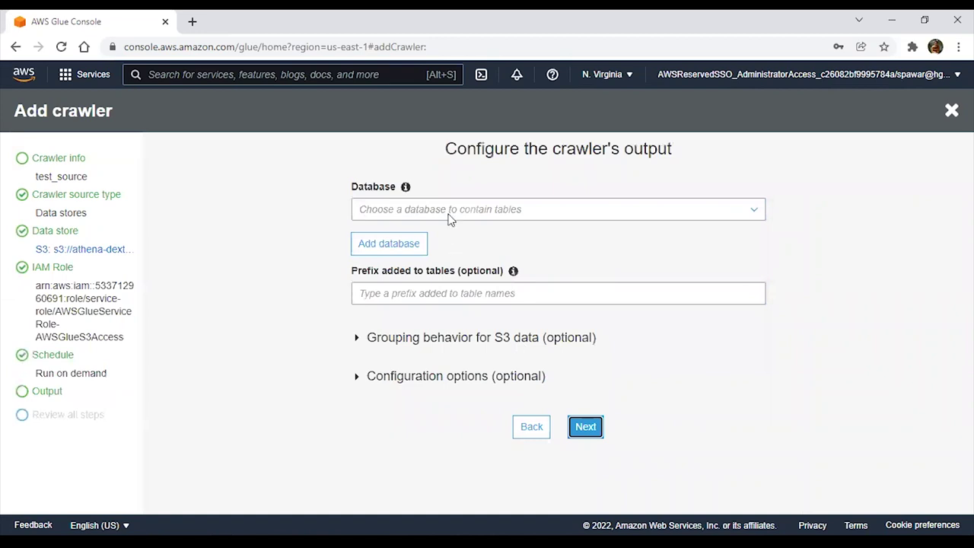
Examine the crawler's output database and table prefix options, and exit the wizard without creating the crawler.
left_click(446, 212)
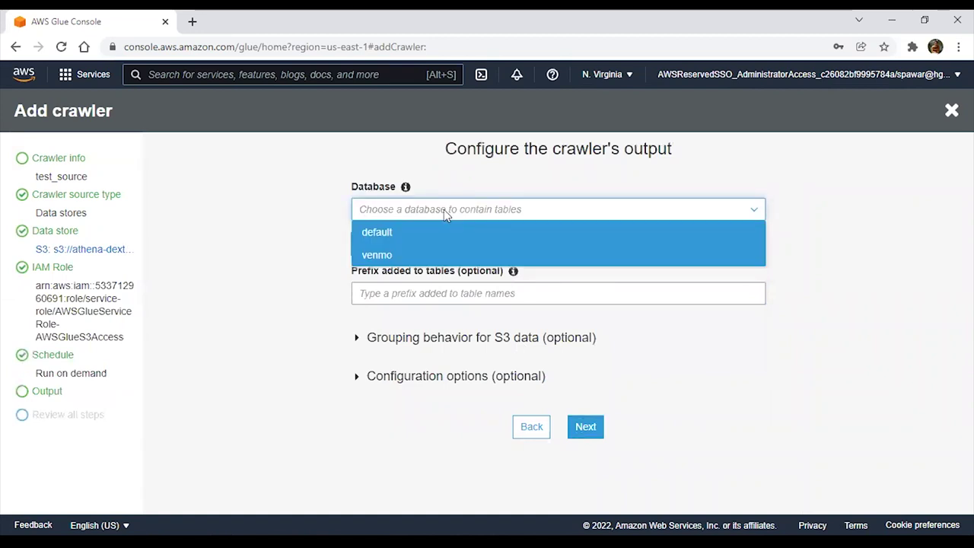
left_click(335, 224)
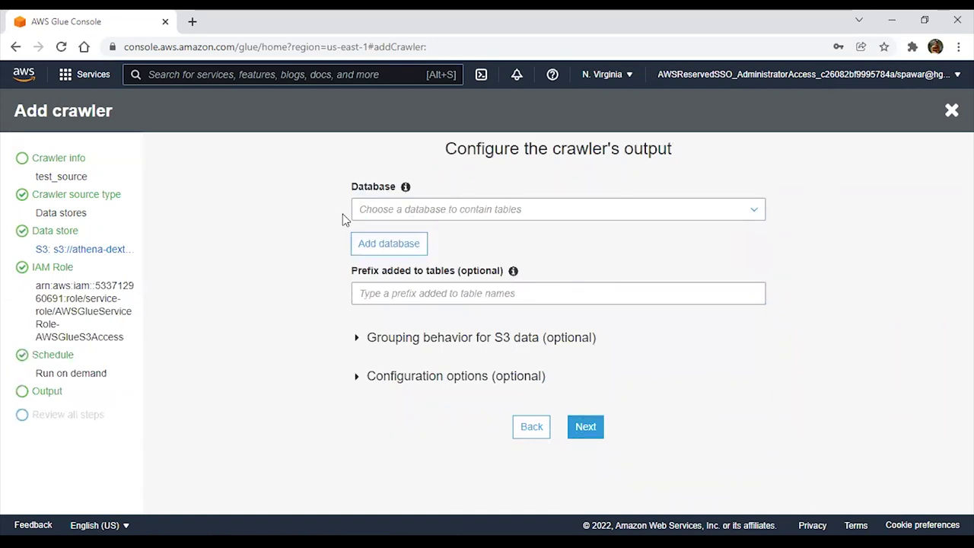
left_click(383, 214)
left_click(382, 213)
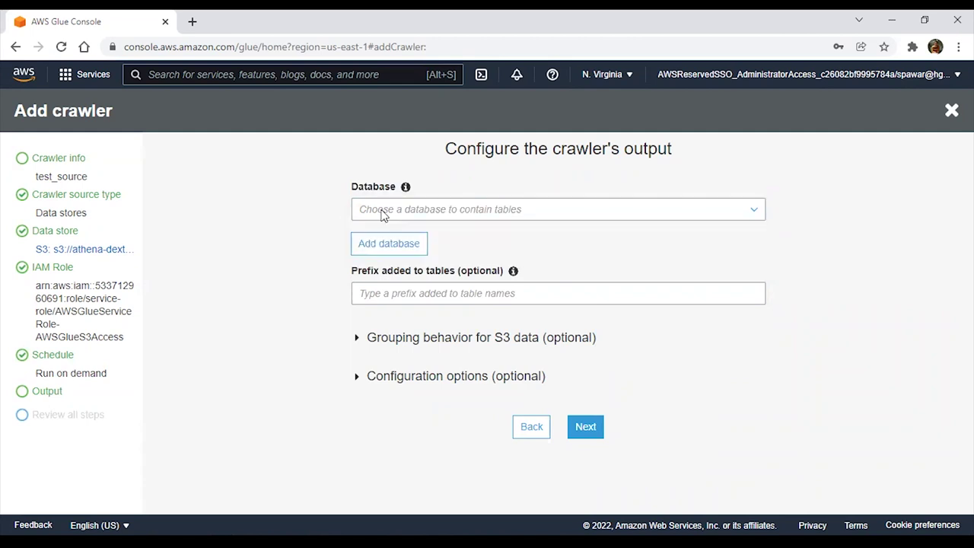
left_click(396, 293)
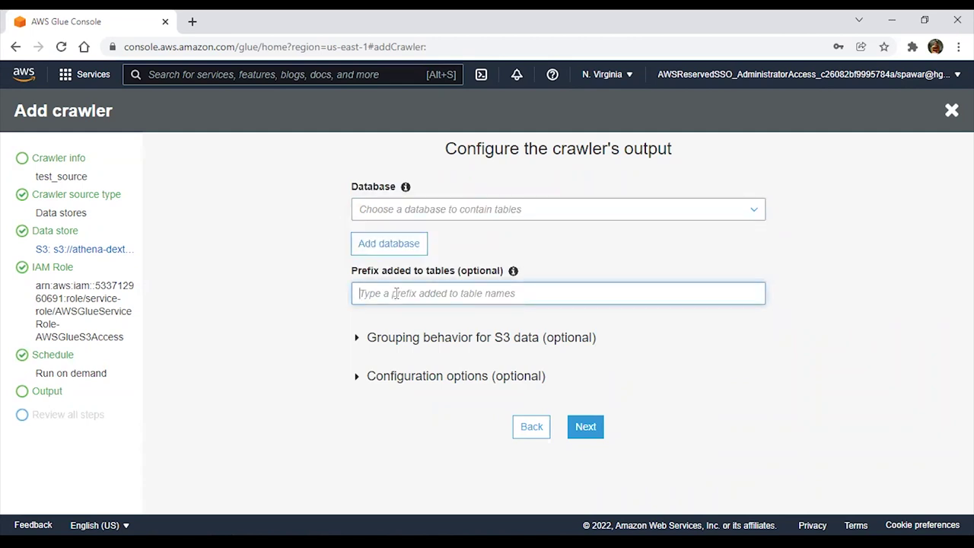
left_click(585, 428)
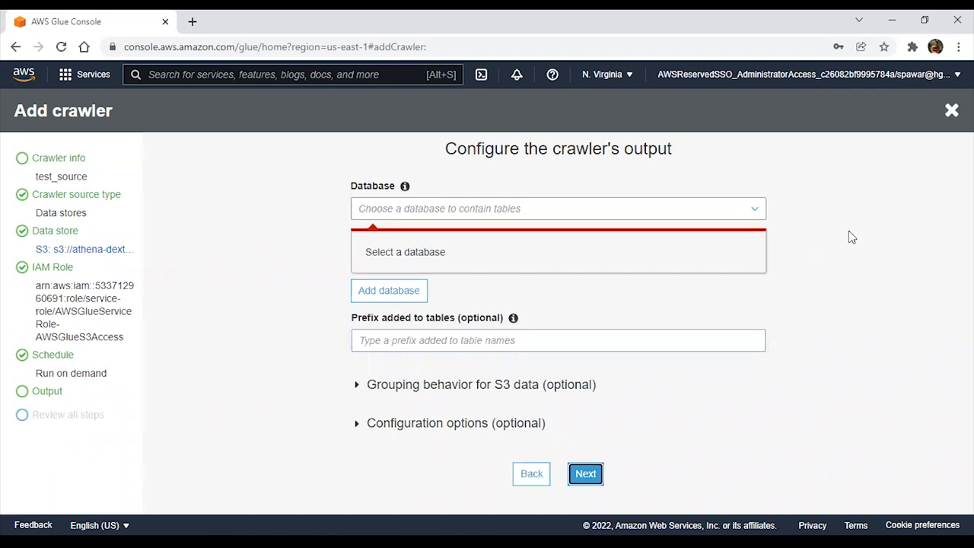
left_click(951, 110)
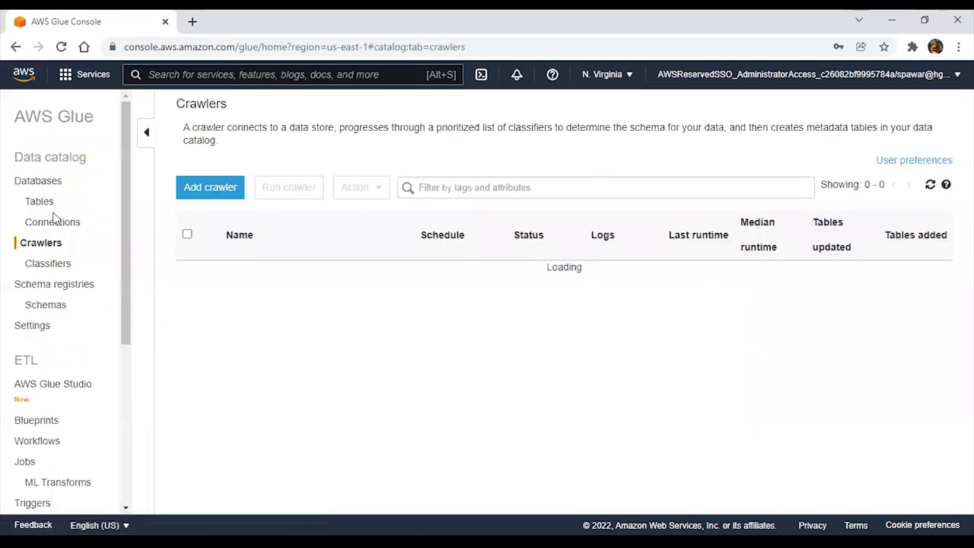
Open the existing DDBKinesisStreaming crawler and examine its configuration details.
left_click(266, 275)
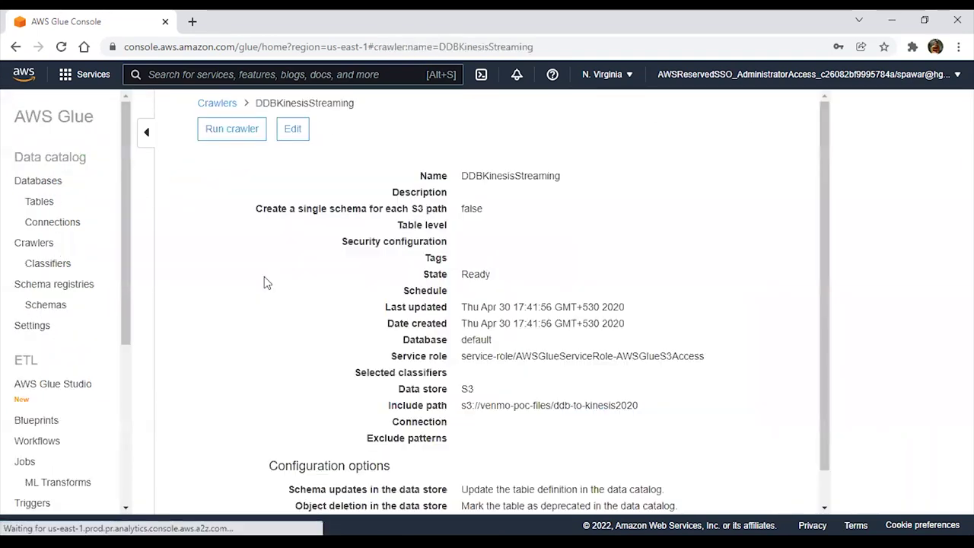
scroll(383, 302, "down", 1)
scroll(381, 302, "up", 1)
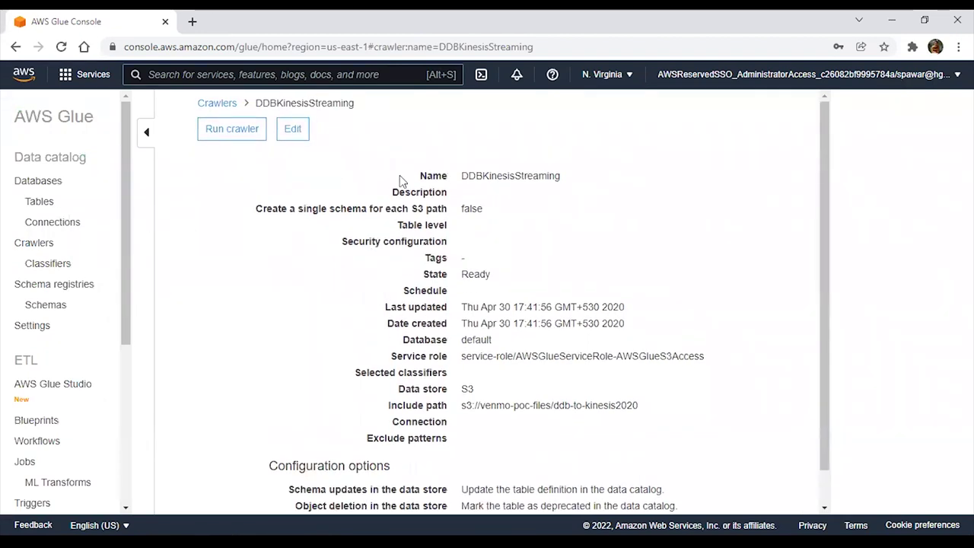
Open the venmo_phone_summary table in the data catalog and examine its schema's columns and data types.
left_click(48, 206)
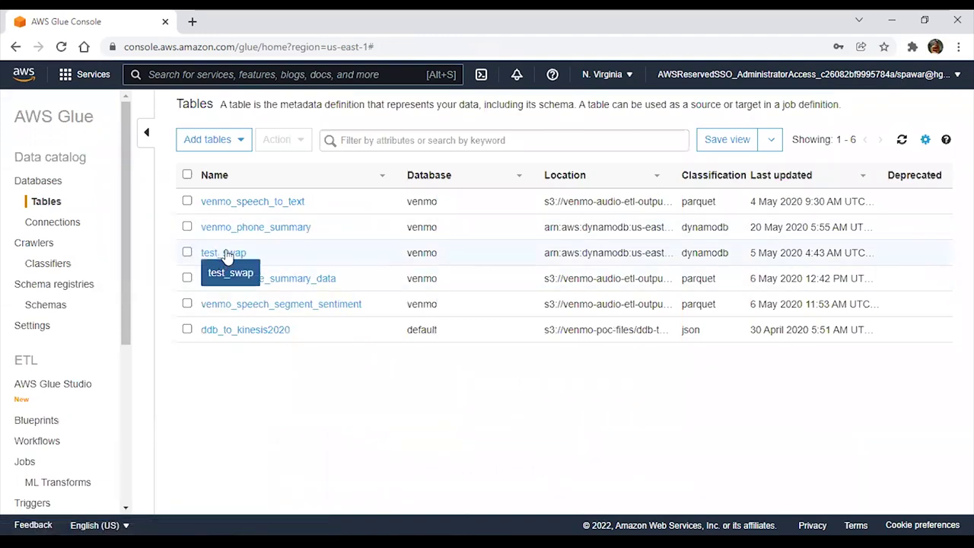
left_click(243, 227)
scroll(245, 237, "down", 3)
scroll(244, 239, "down", 1)
left_click_drag(210, 238, 156, 233)
scroll(378, 274, "down", 3)
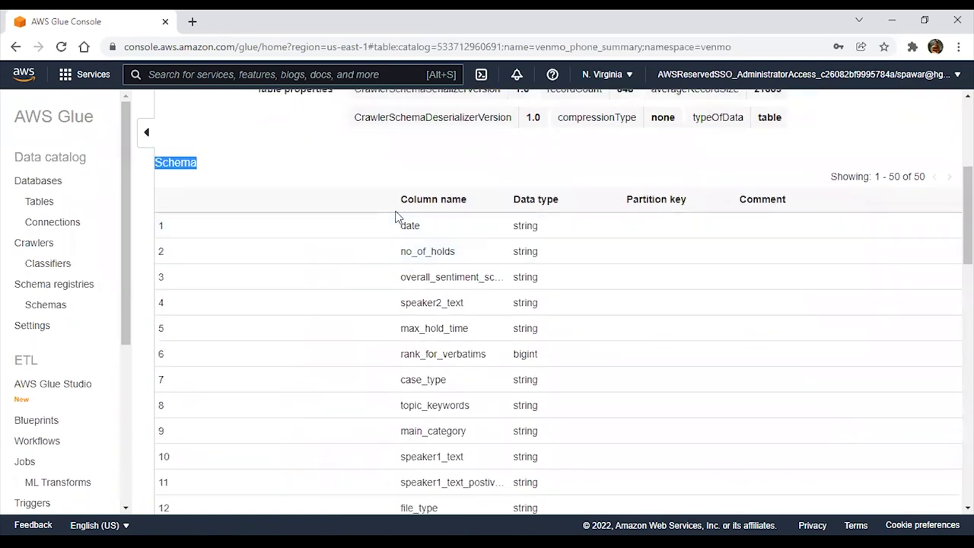
Examine the venmo_phone_summary table's full list of schema columns and data types, along with its table properties.
scroll(488, 179, "down", 7)
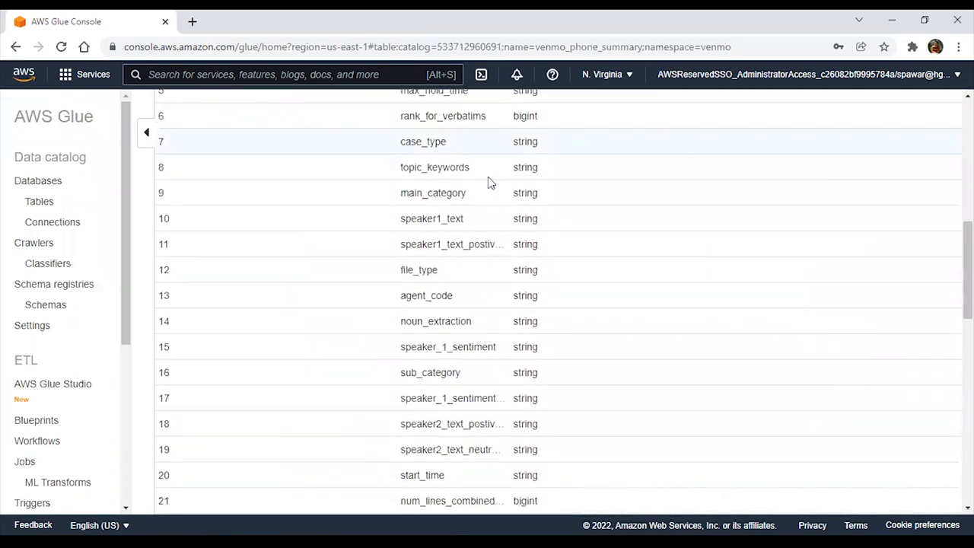
scroll(493, 304, "down", 5)
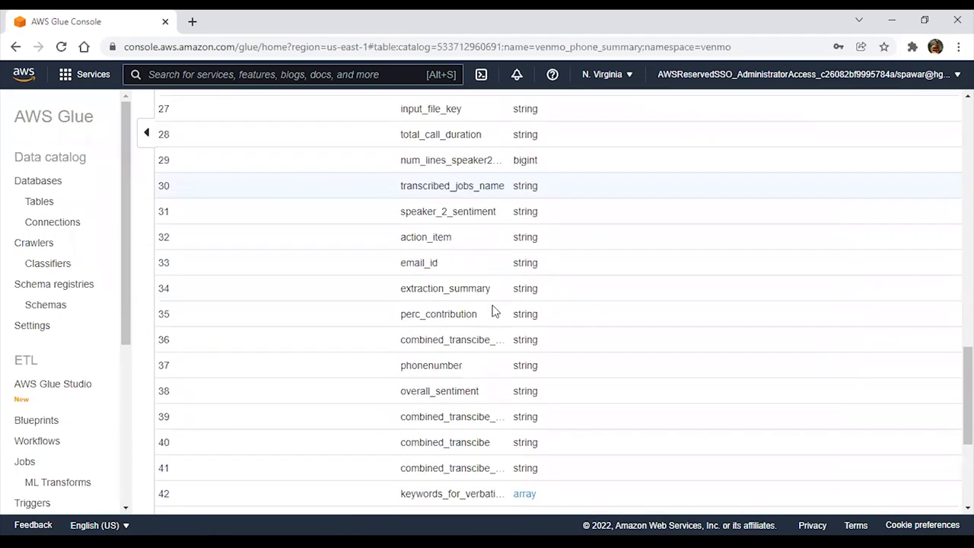
scroll(493, 308, "down", 1)
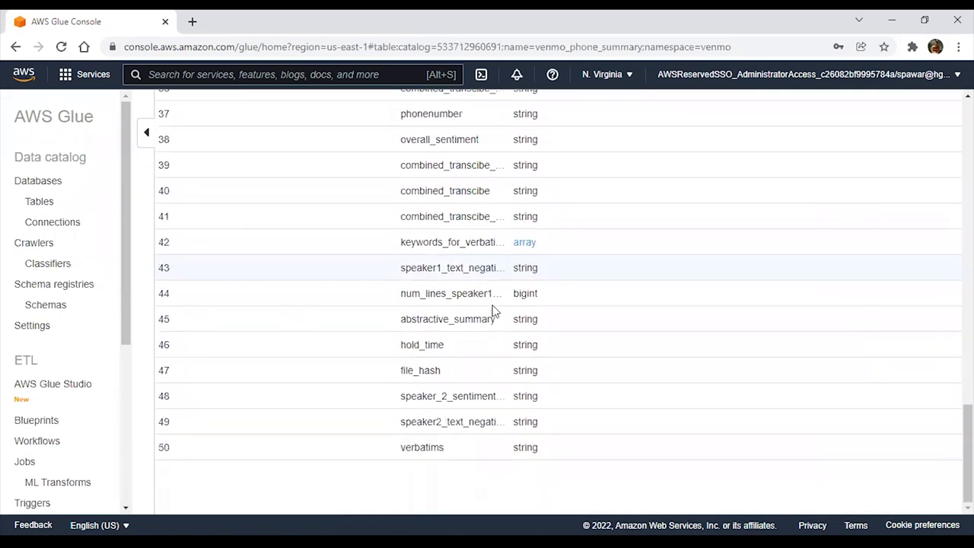
scroll(492, 310, "up", 7)
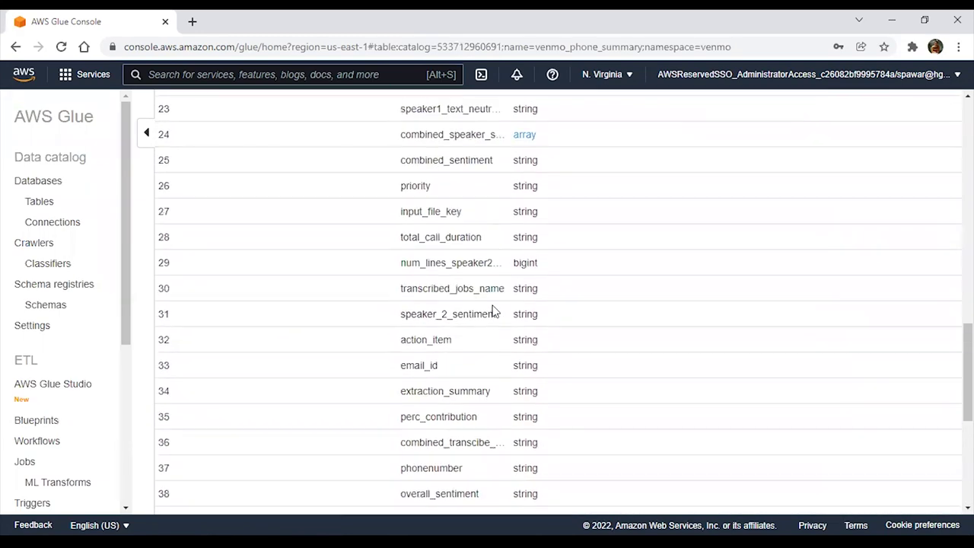
scroll(492, 310, "up", 8)
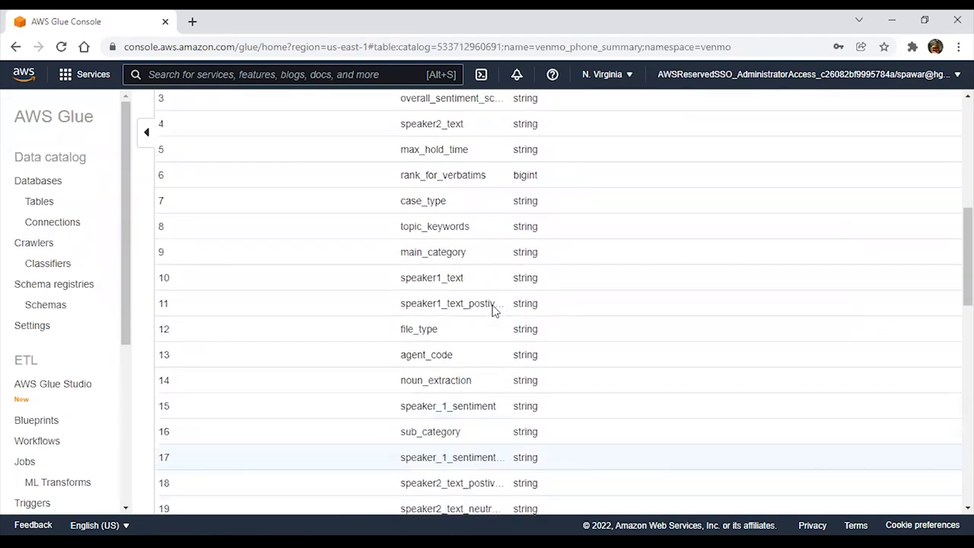
scroll(507, 295, "up", 4)
scroll(508, 299, "up", 3)
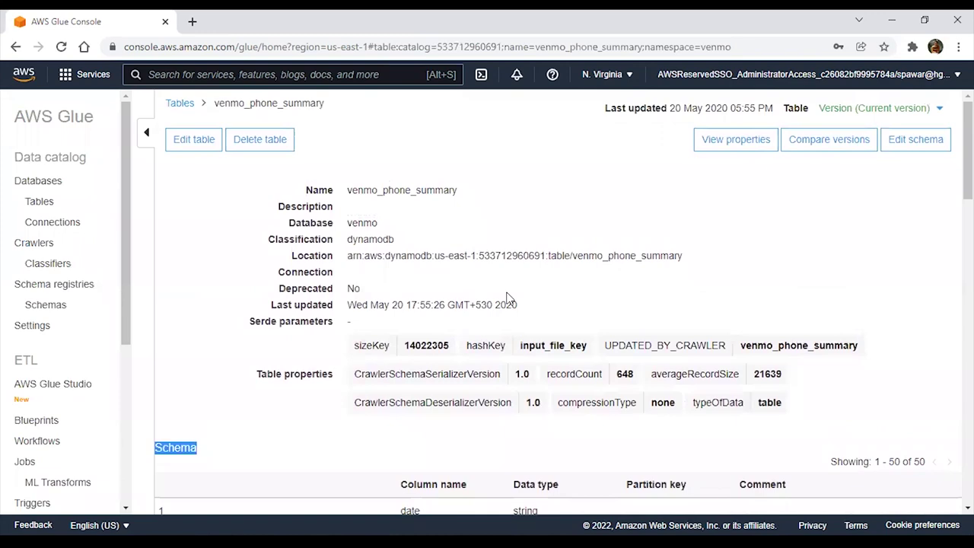
scroll(508, 298, "down", 2)
scroll(689, 279, "up", 2)
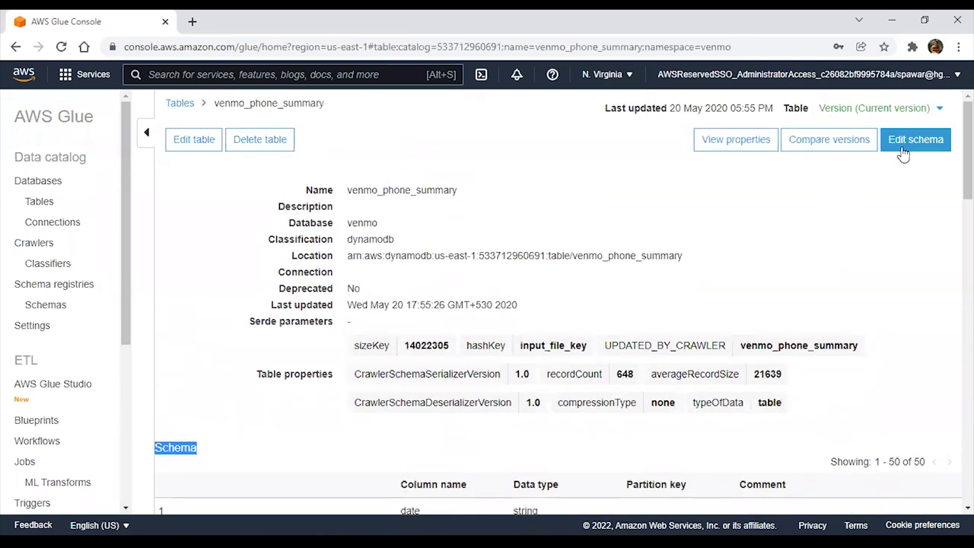
Review the column type options for the date column in the schema editor, and exit without changing the schema.
left_click(904, 154)
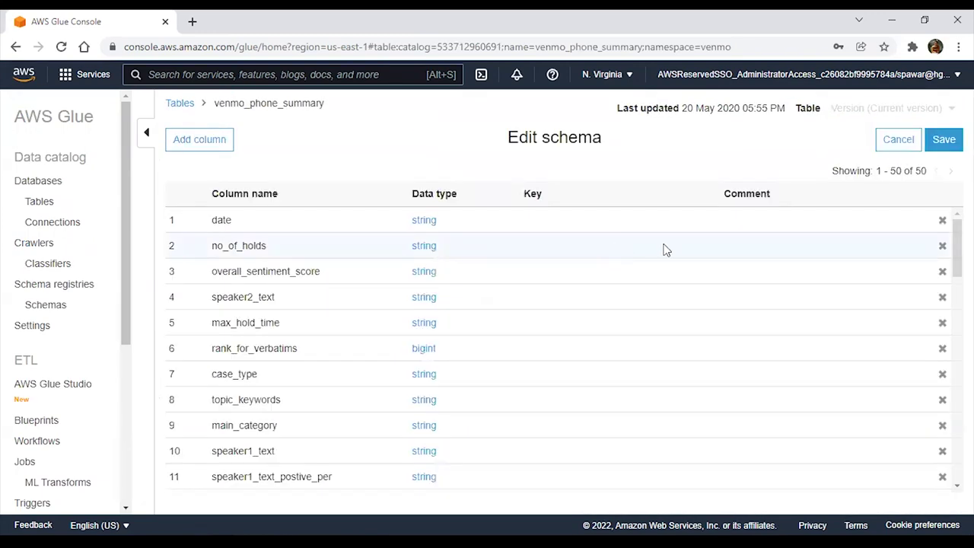
left_click(431, 222)
left_click(452, 158)
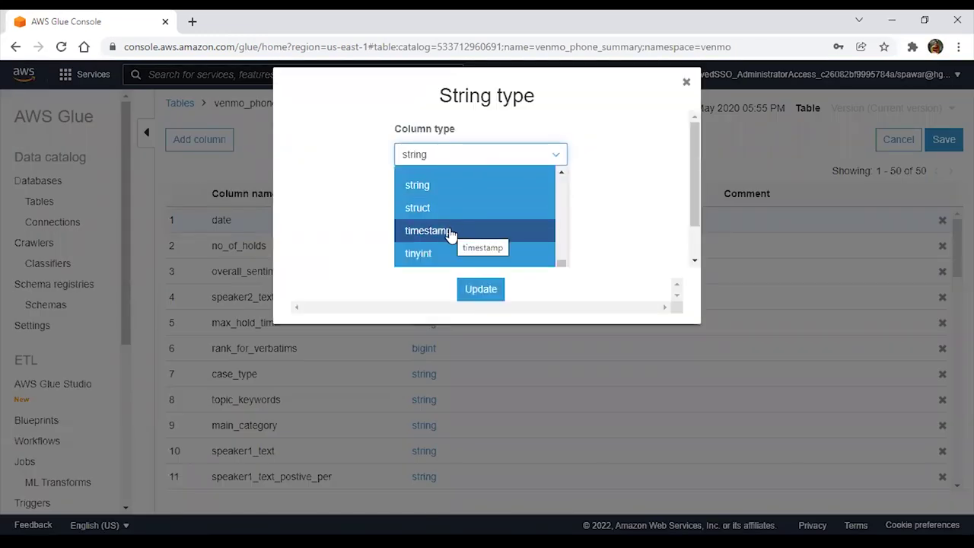
left_click(684, 83)
right_click(900, 146)
left_click(901, 143)
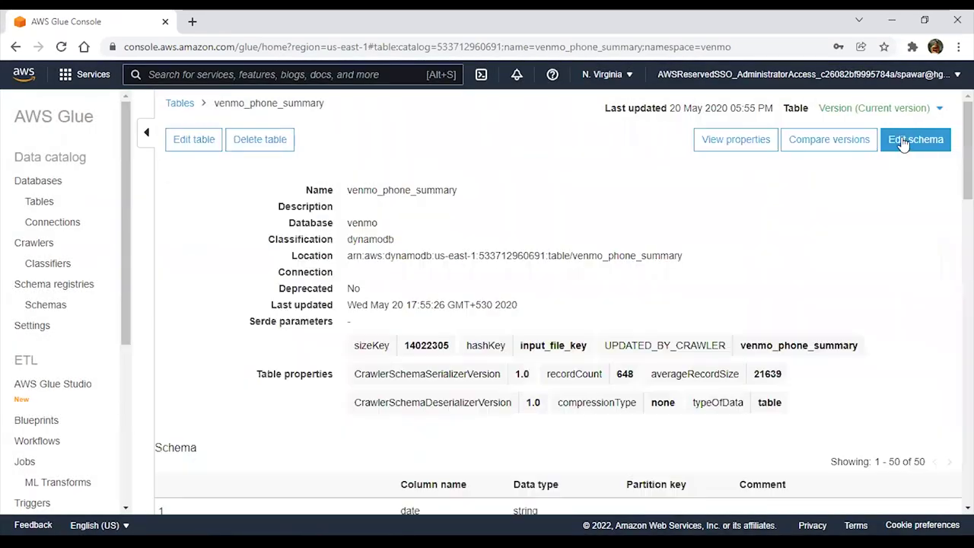
View the form for adding a catalog database, close it without creating one, and return to the tables list.
left_click(45, 182)
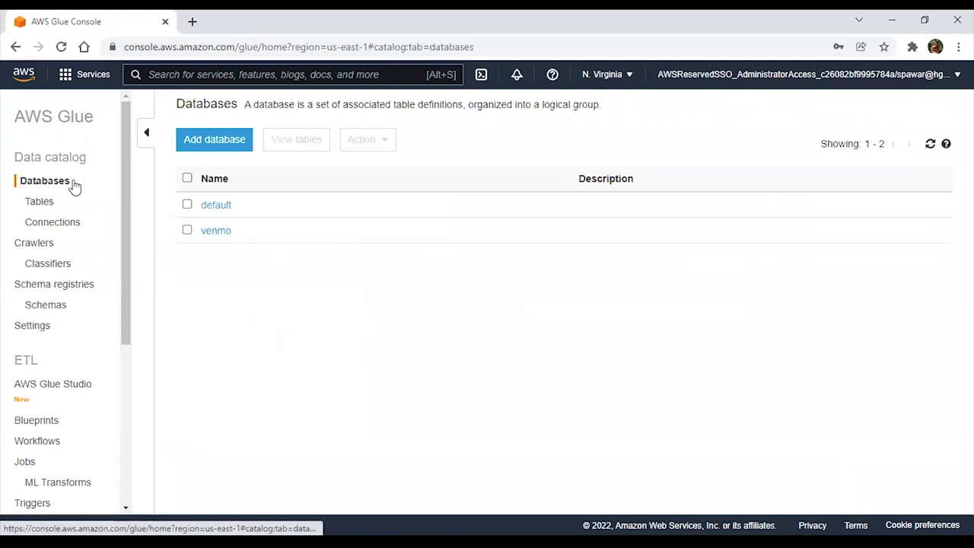
left_click(210, 147)
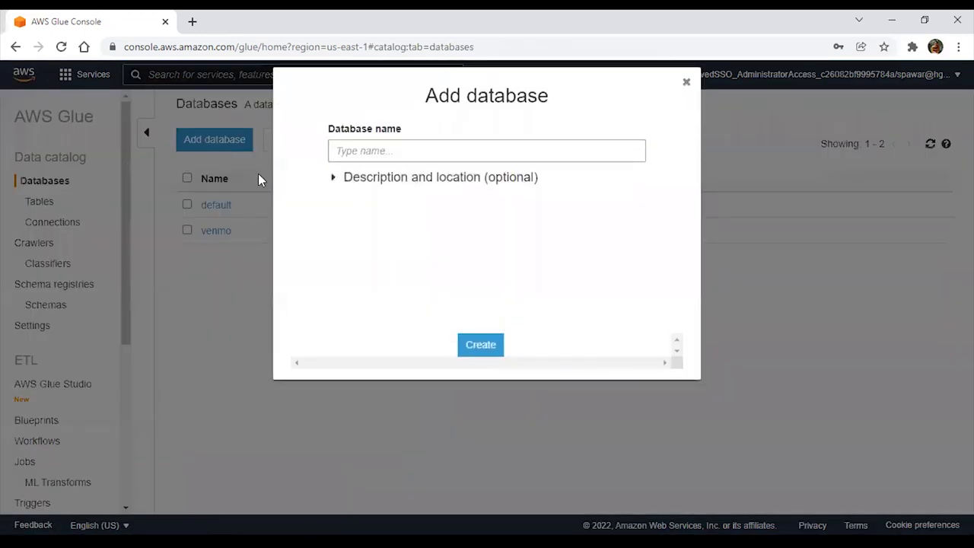
left_click(686, 83)
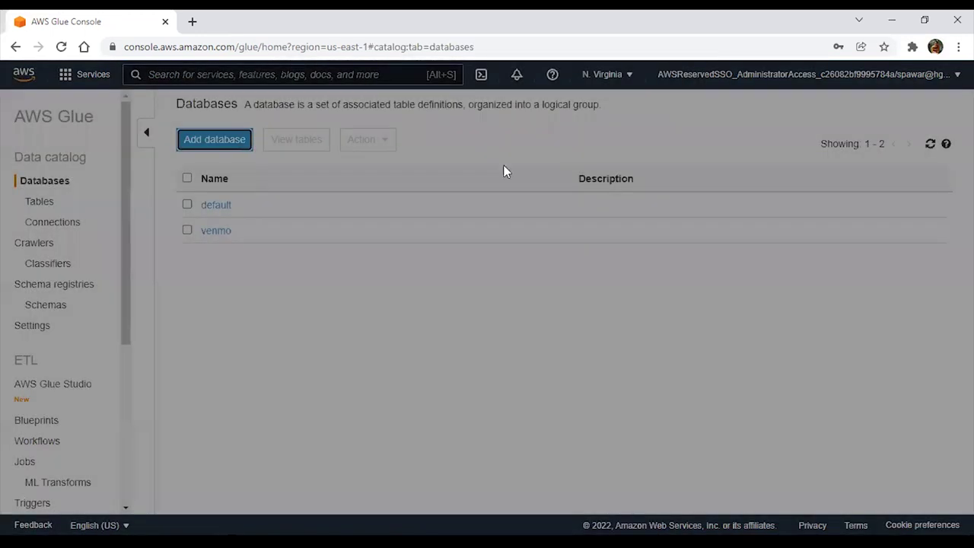
left_click(212, 138)
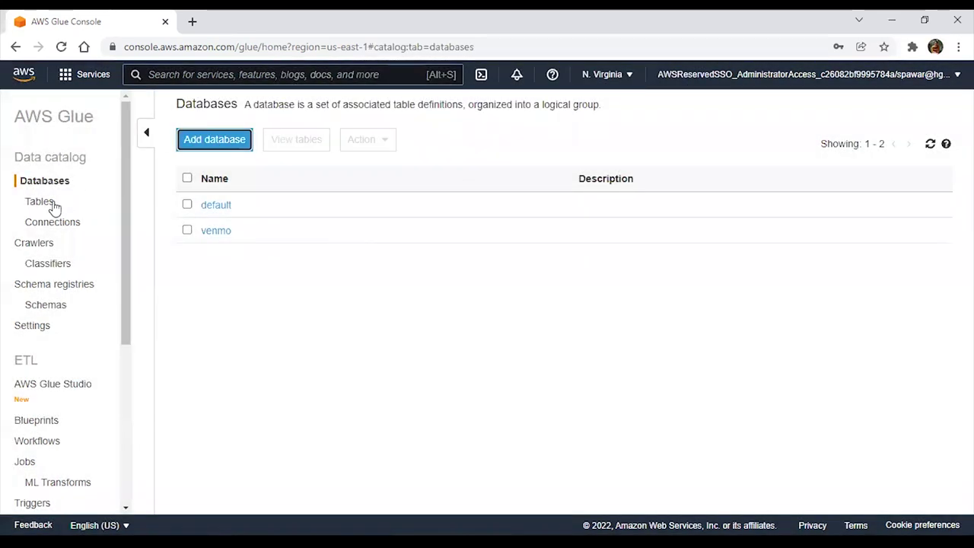
left_click(42, 204)
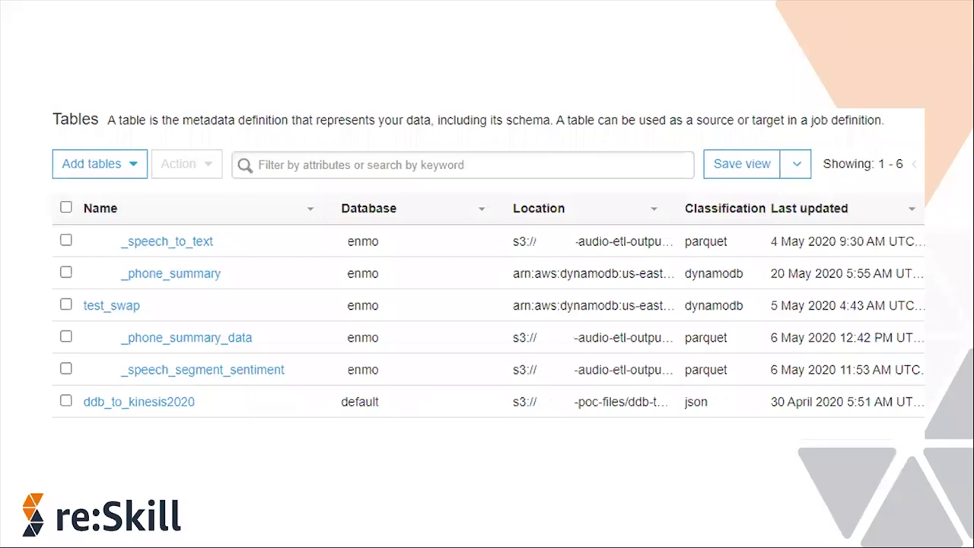
left_click(410, 268)
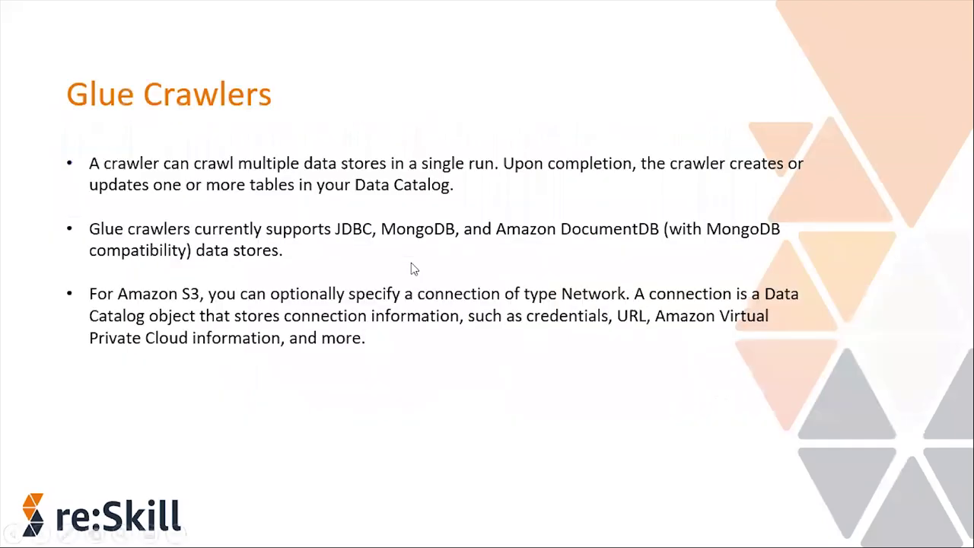
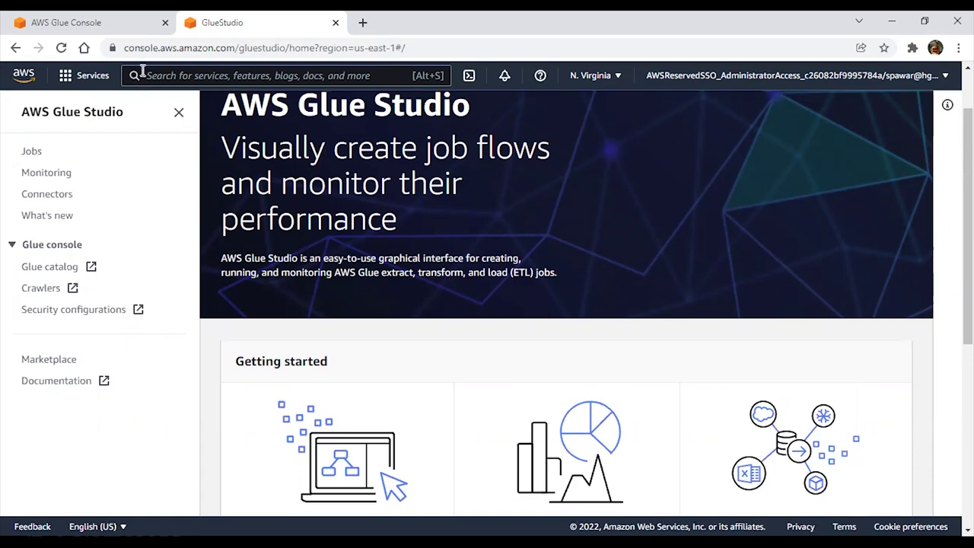
Examine the blueprint creation form's name, ZIP archive location, description and tag fields in the AWS Glue console, and cancel it.
left_click(68, 22)
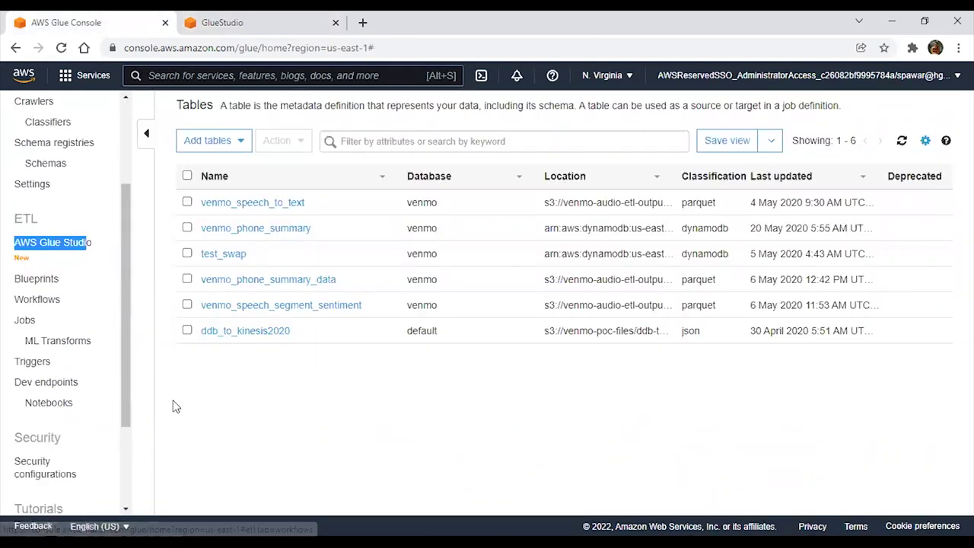
left_click(53, 280)
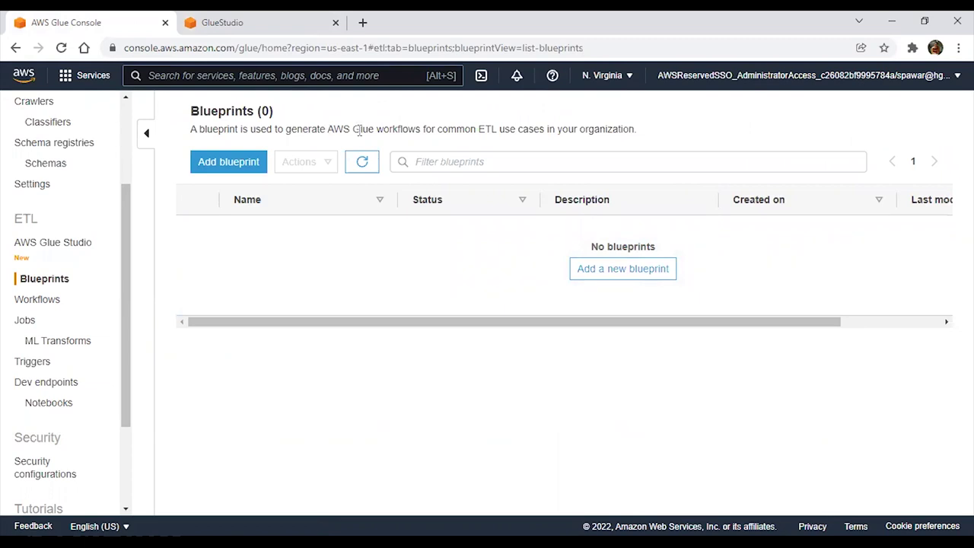
left_click(226, 165)
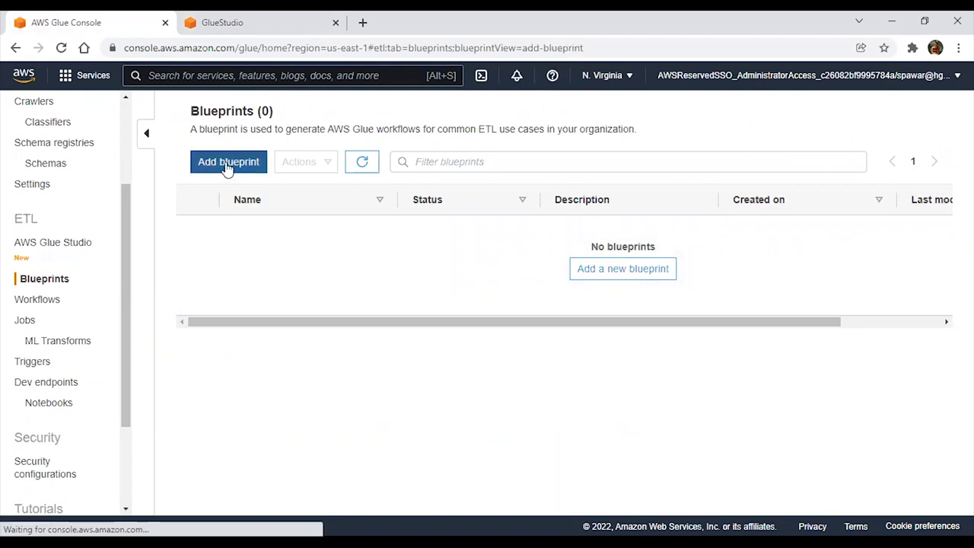
scroll(245, 177, "down", 2)
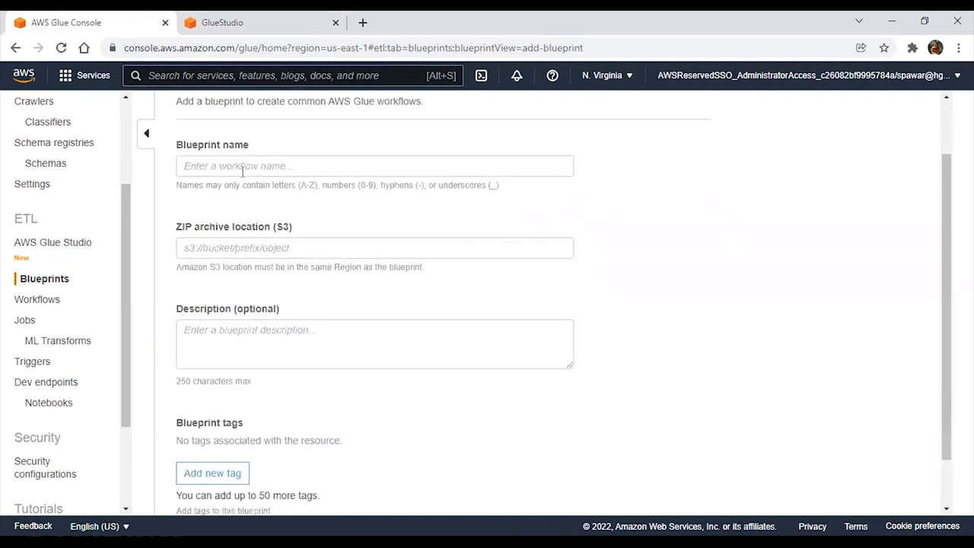
scroll(242, 172, "down", 1)
scroll(297, 329, "up", 3)
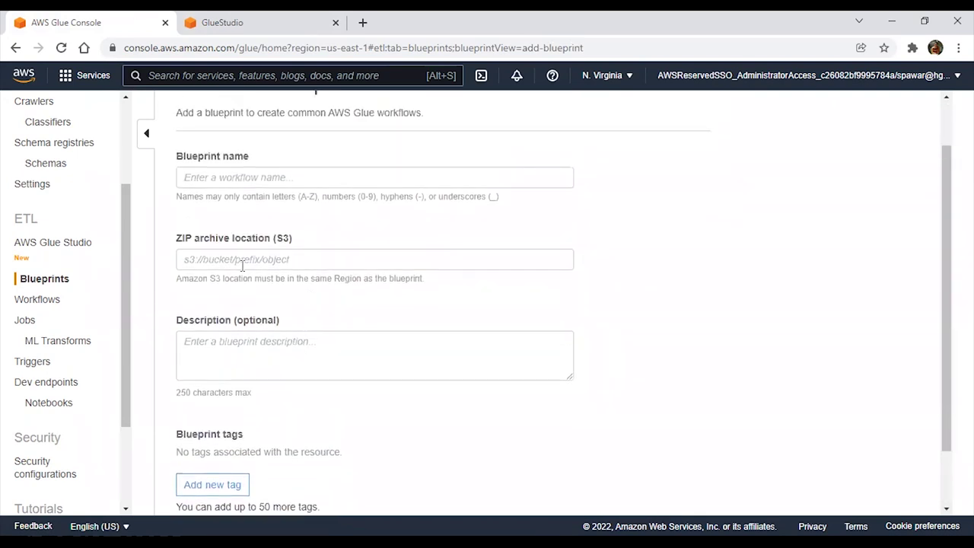
scroll(282, 319, "down", 3)
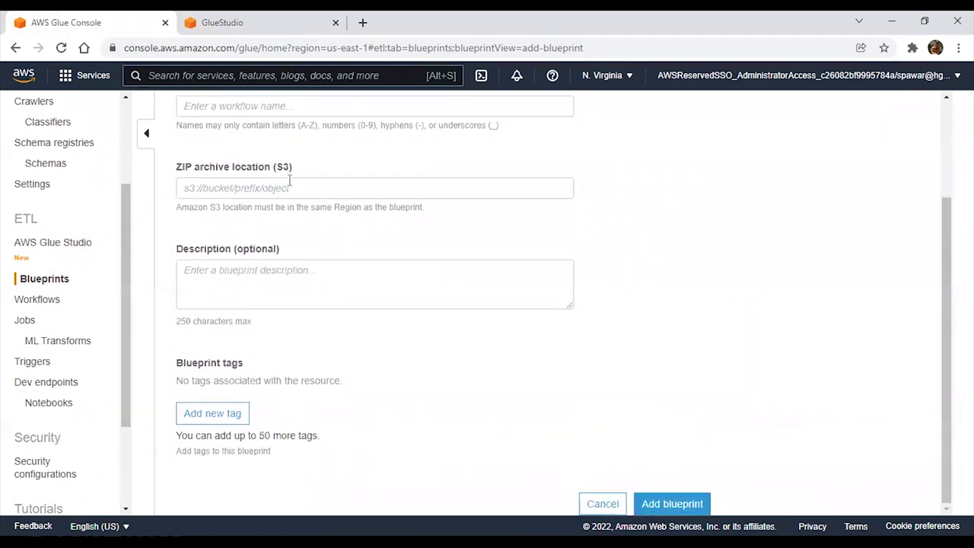
scroll(289, 180, "up", 1)
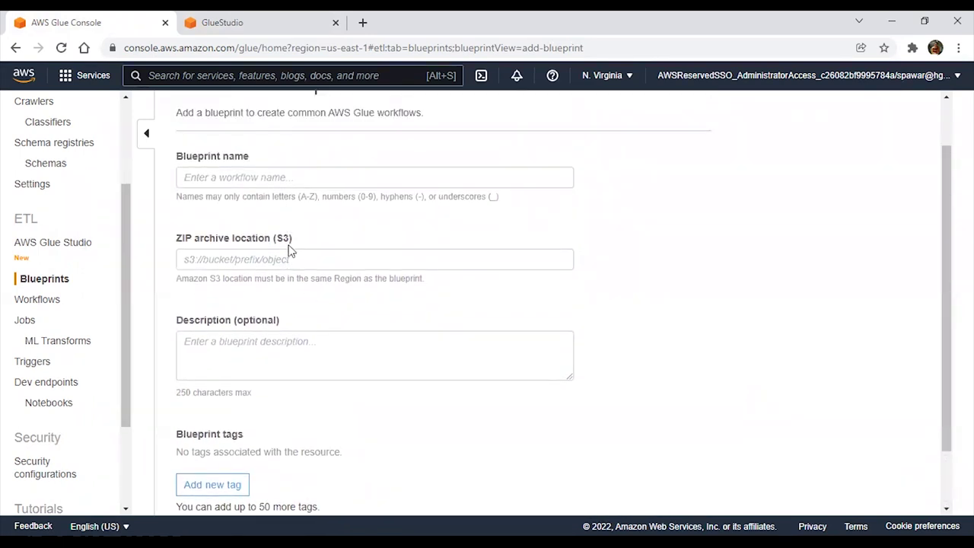
scroll(285, 274, "down", 1)
left_click(590, 502)
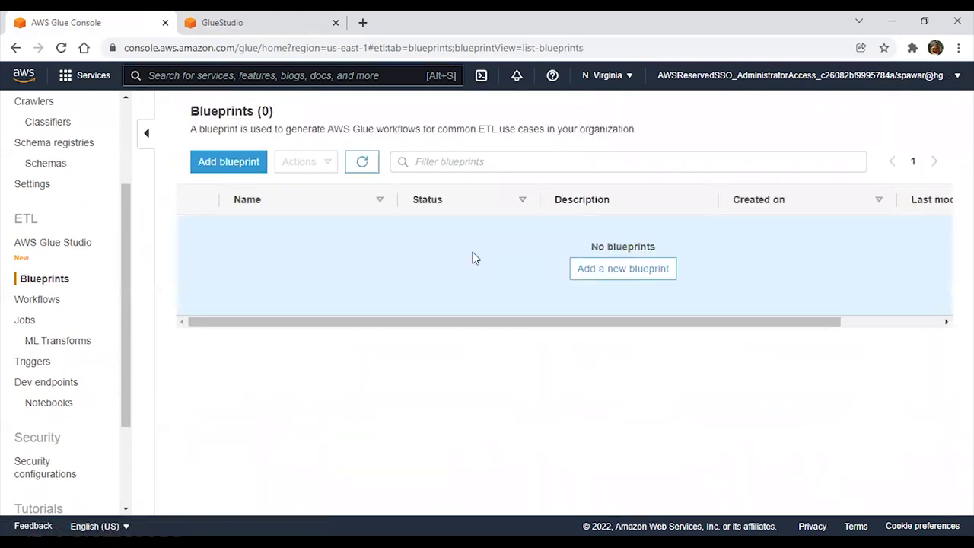
Start a new ETL workflow and enter WOrkflow 1 as its name.
left_click(55, 304)
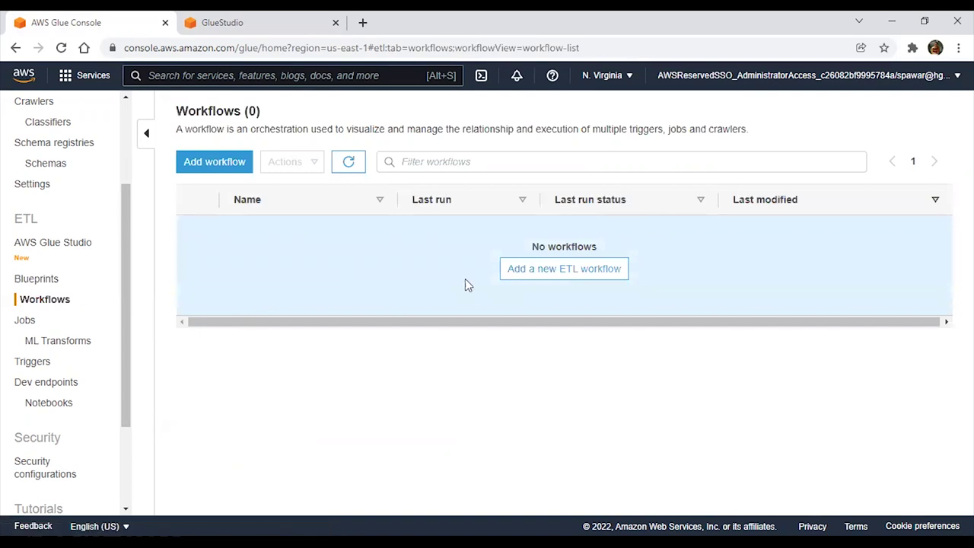
left_click(525, 273)
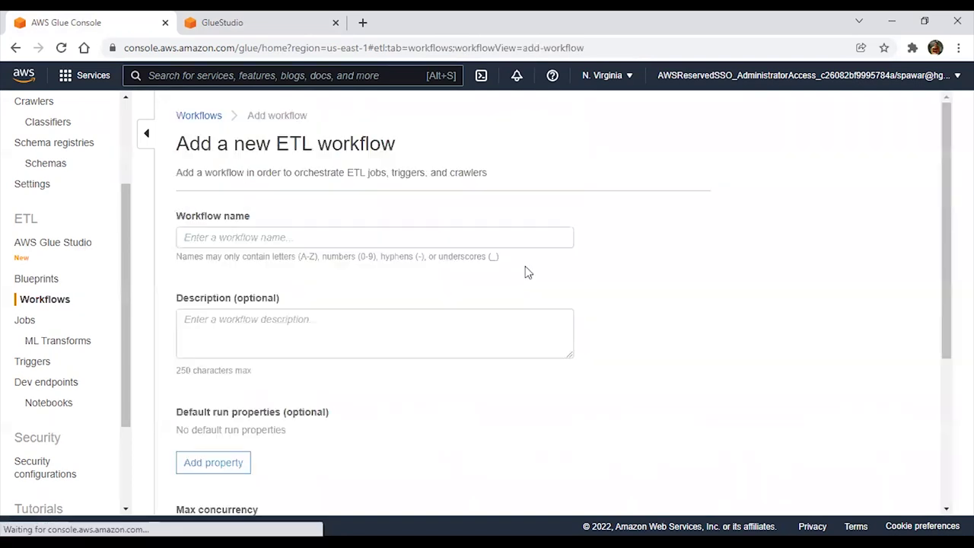
scroll(467, 282, "down", 3)
scroll(467, 286, "up", 3)
left_click(277, 238)
type("WOr")
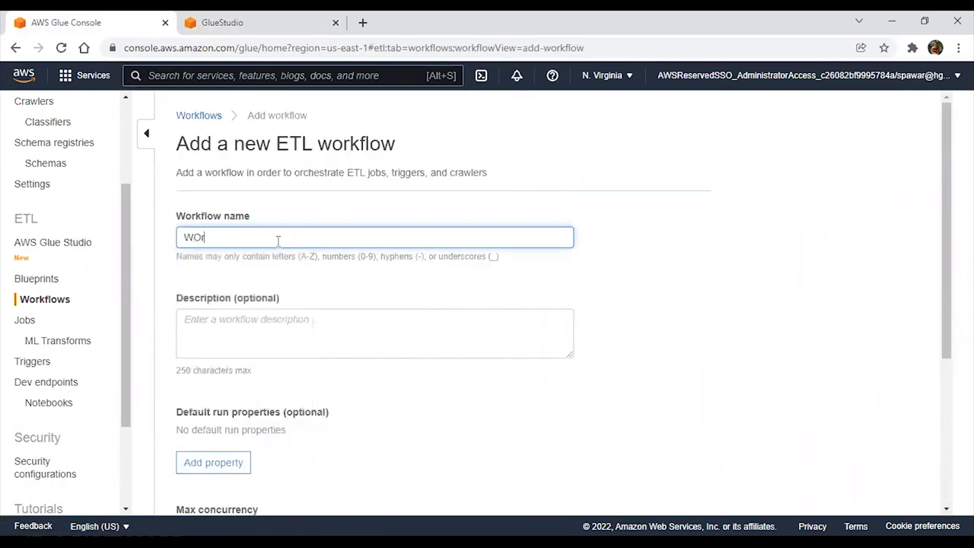
type("kflow 1")
Set the workflow's max concurrency to 2 and review the other fields, leaving the description empty.
scroll(272, 261, "down", 3)
left_click(238, 290)
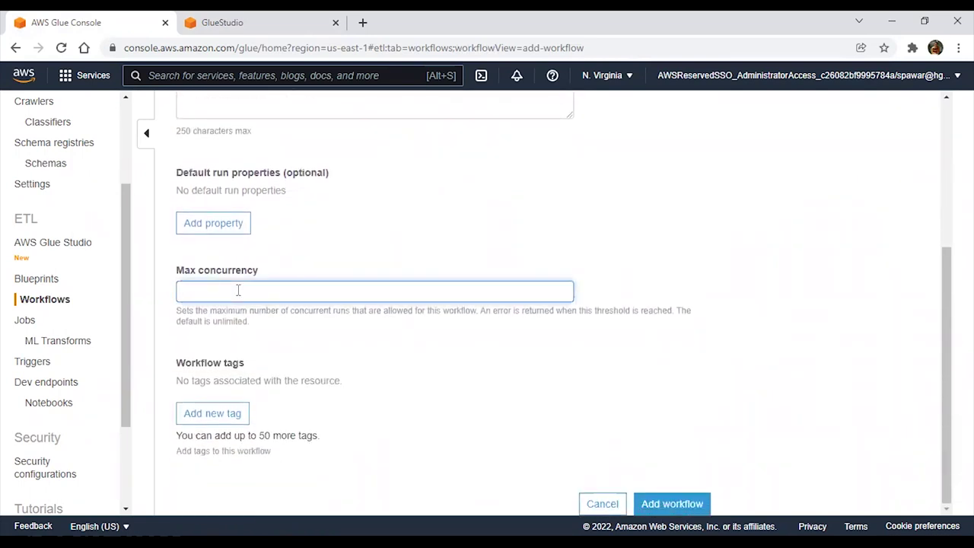
type("2")
scroll(315, 368, "up", 1)
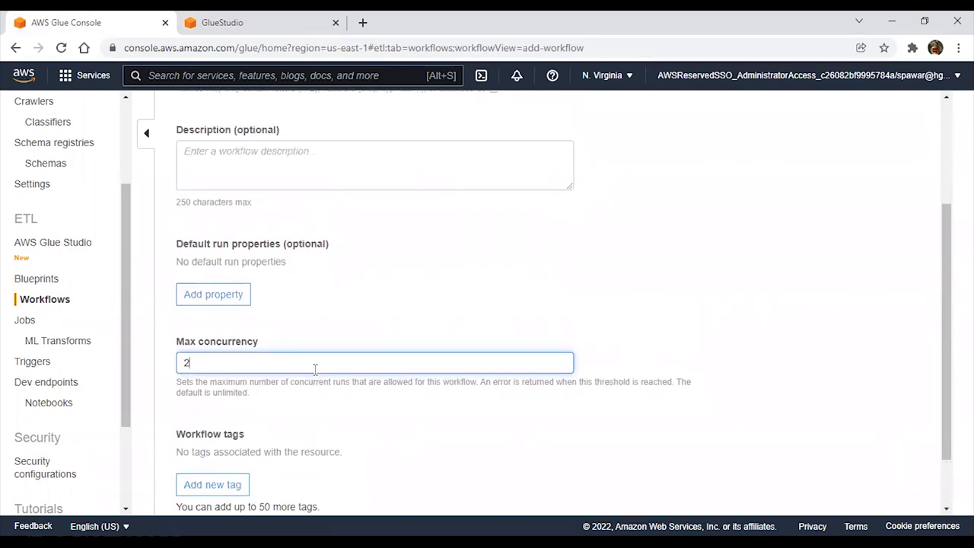
scroll(261, 310, "up", 2)
scroll(262, 310, "down", 3)
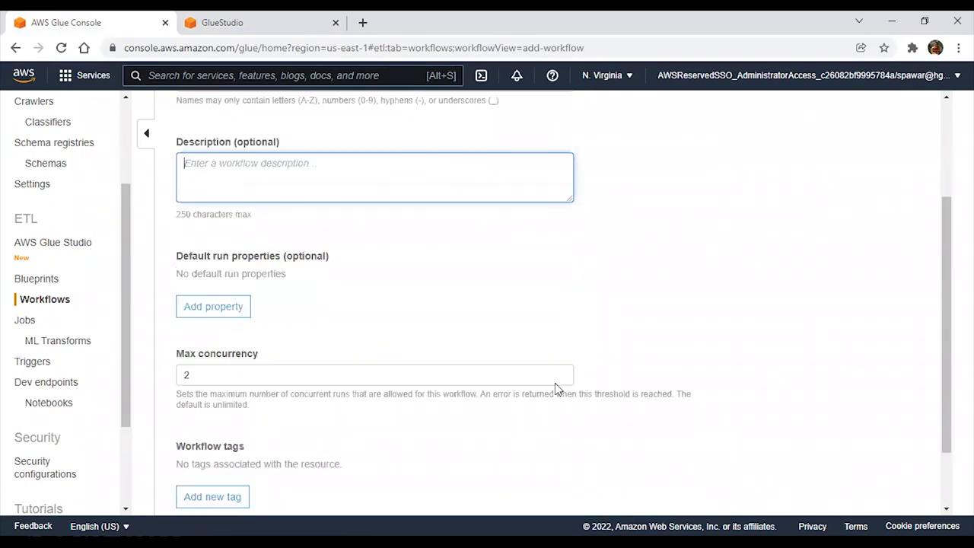
scroll(244, 209, "up", 3)
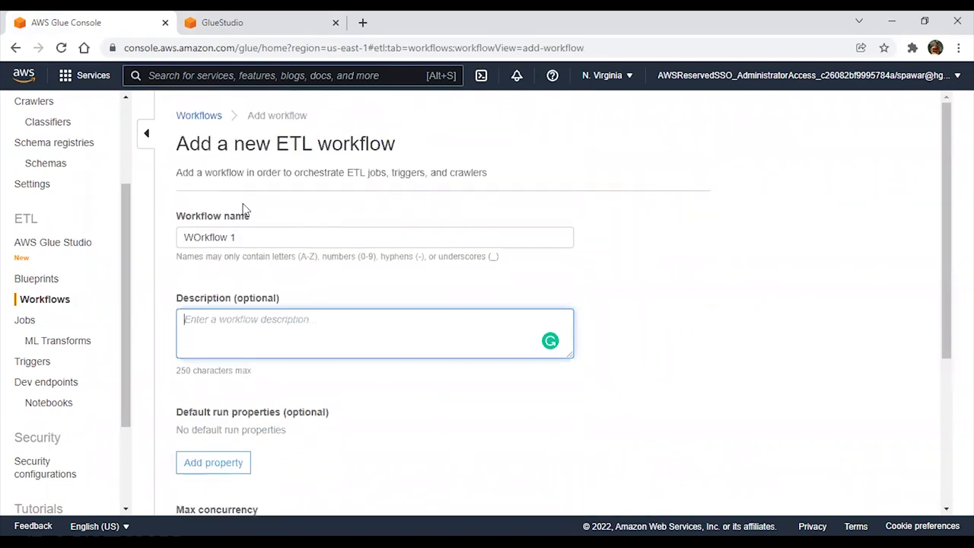
Correct the capitalization of the workflow name to Workflow 1 and create the workflow.
double_click(202, 239)
left_click(192, 239)
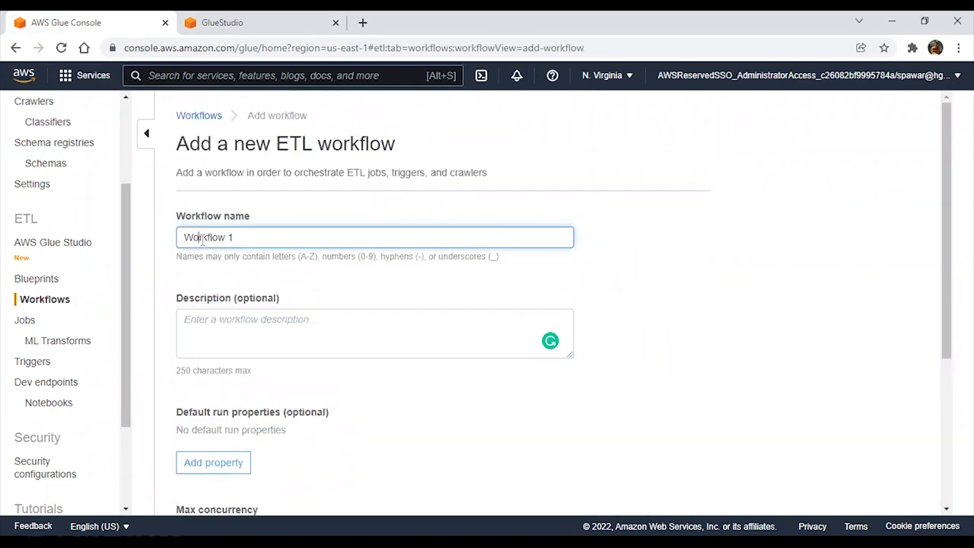
scroll(419, 317, "down", 3)
left_click(672, 500)
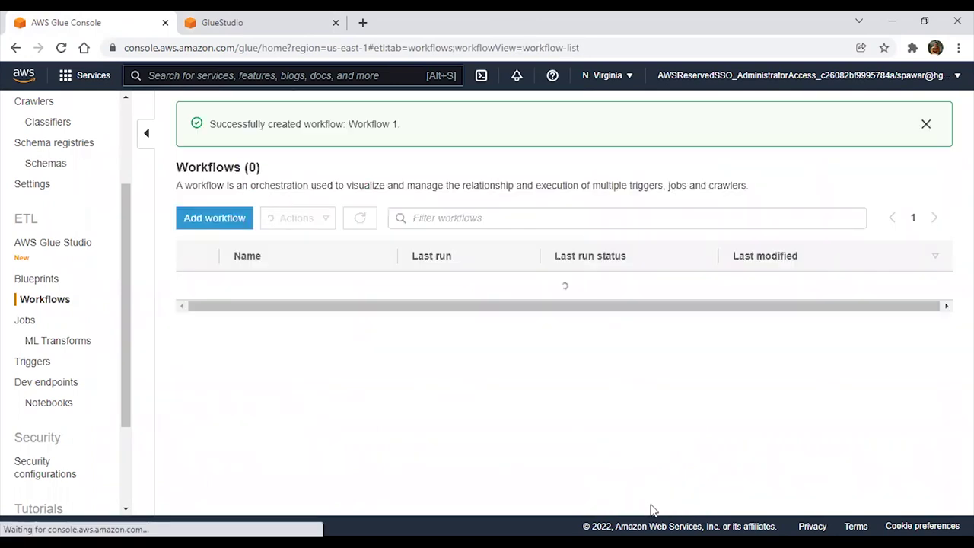
Select Workflow 1 and review its details and history, including the max concurrency, before returning to its graph and dismissing the creation notice.
left_click(199, 285)
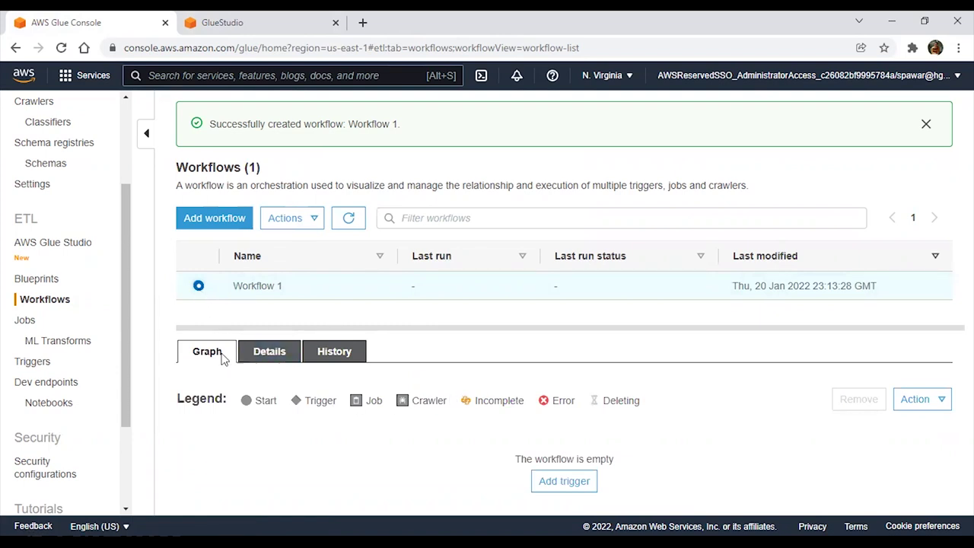
left_click(251, 357)
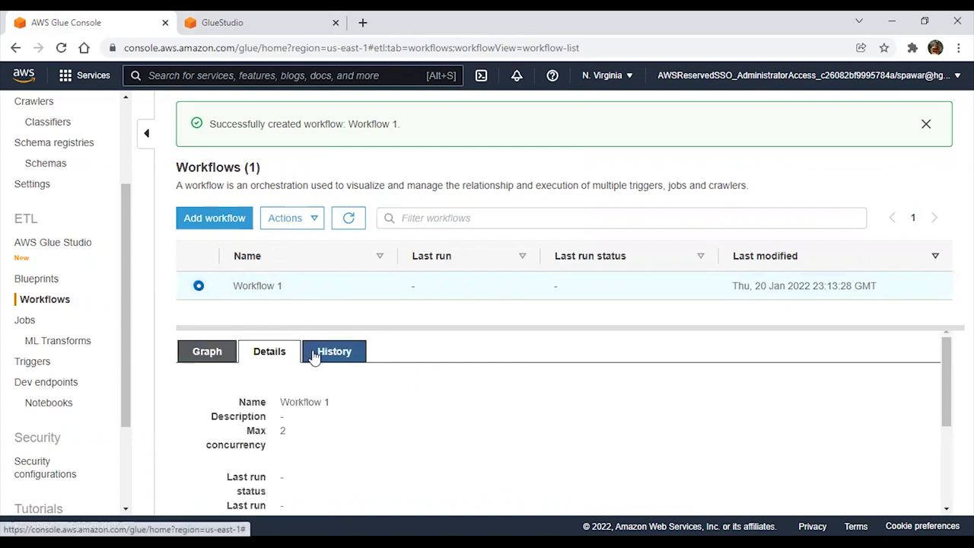
left_click(315, 355)
left_click(270, 356)
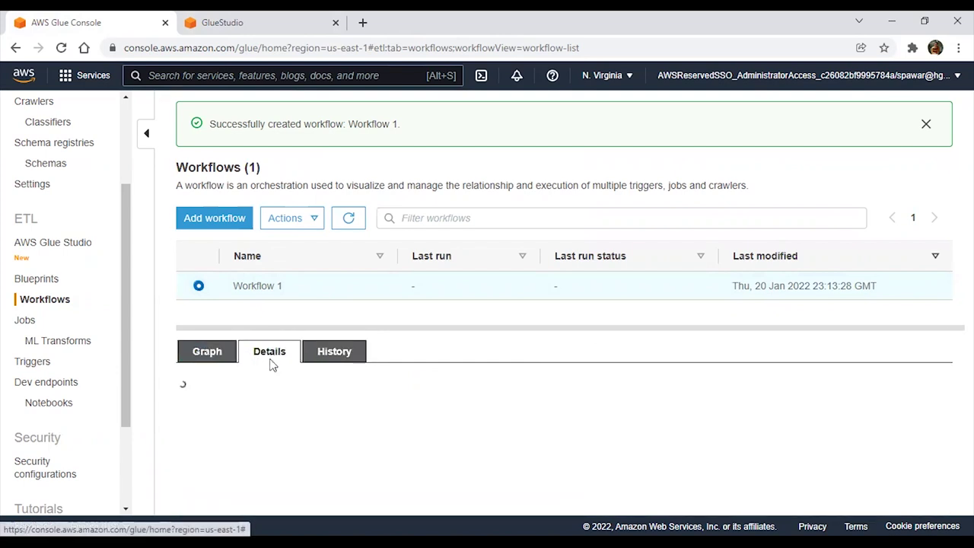
scroll(279, 417, "down", 1)
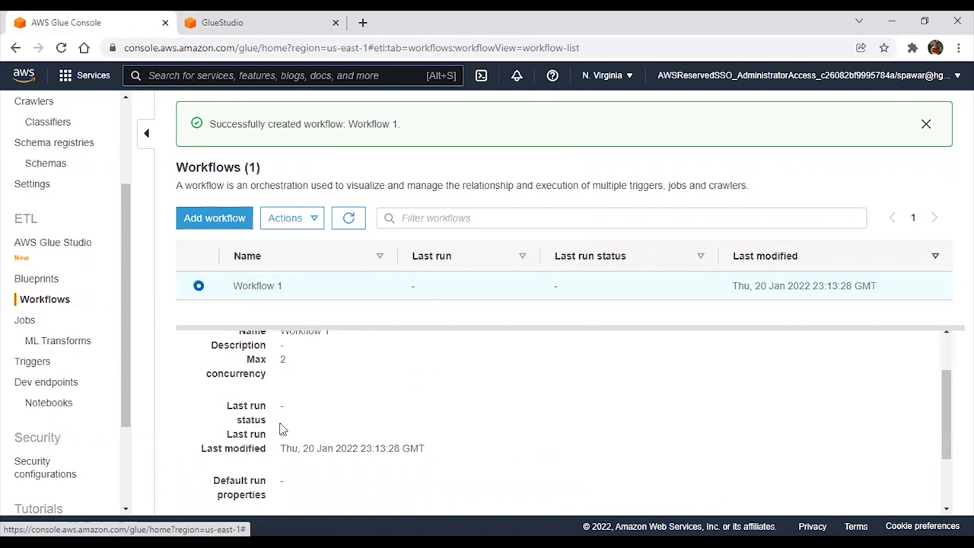
scroll(282, 430, "up", 1)
double_click(282, 431)
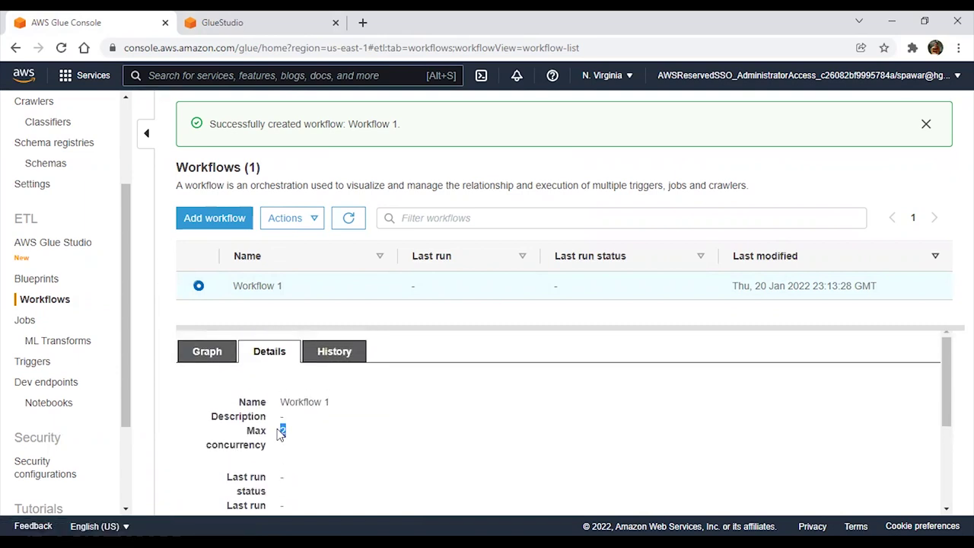
scroll(280, 433, "down", 1)
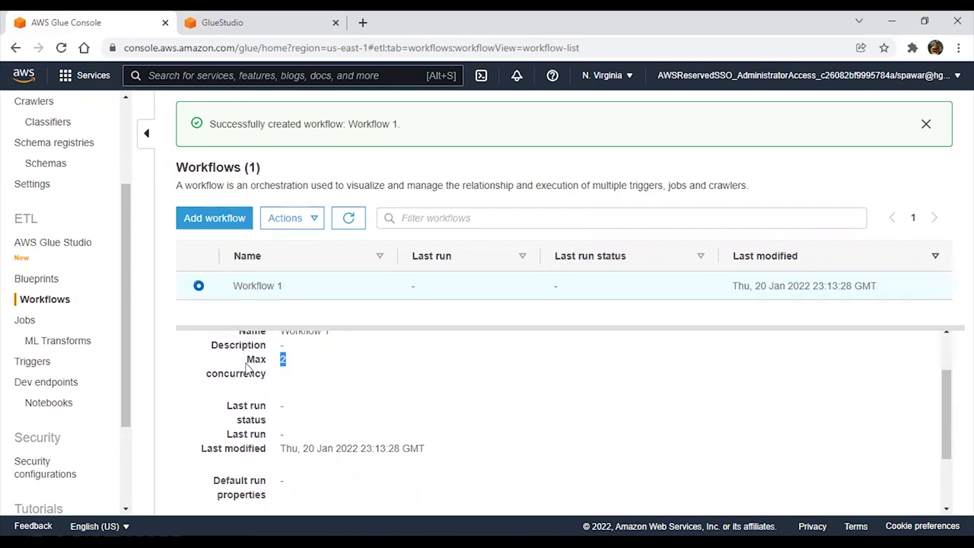
scroll(245, 369, "up", 1)
left_click(204, 358)
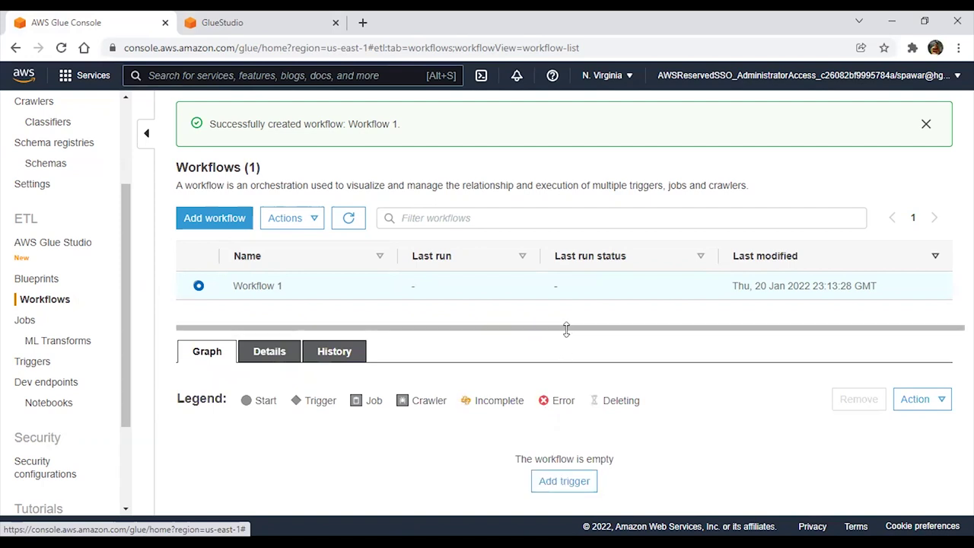
left_click(926, 125)
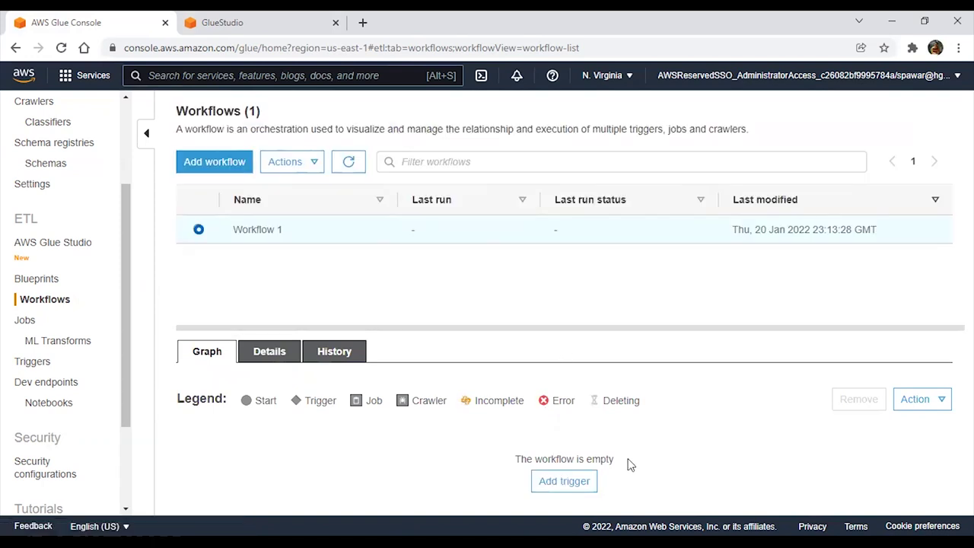
Add a new trigger named Test-Trigger to Workflow 1, leaving its description empty.
left_click(564, 481)
left_click(332, 227)
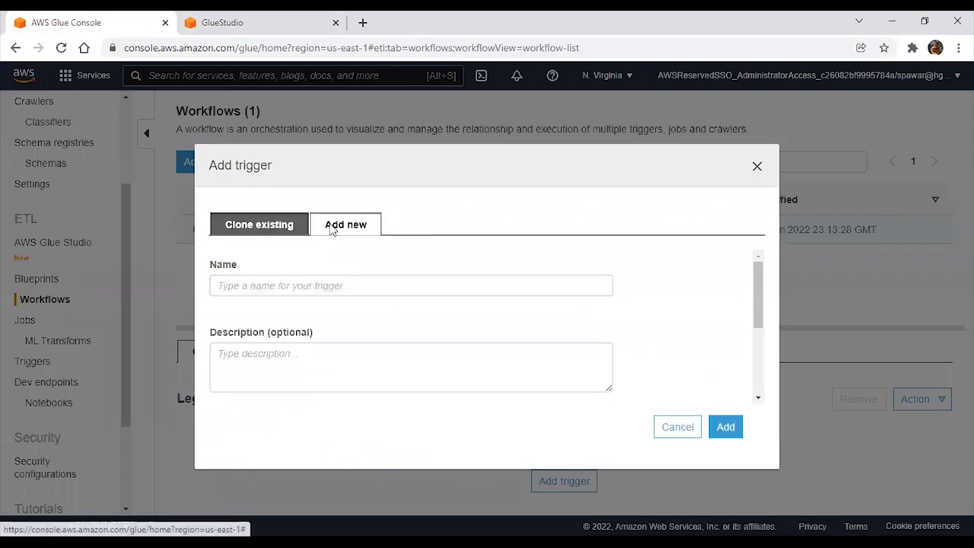
left_click(293, 228)
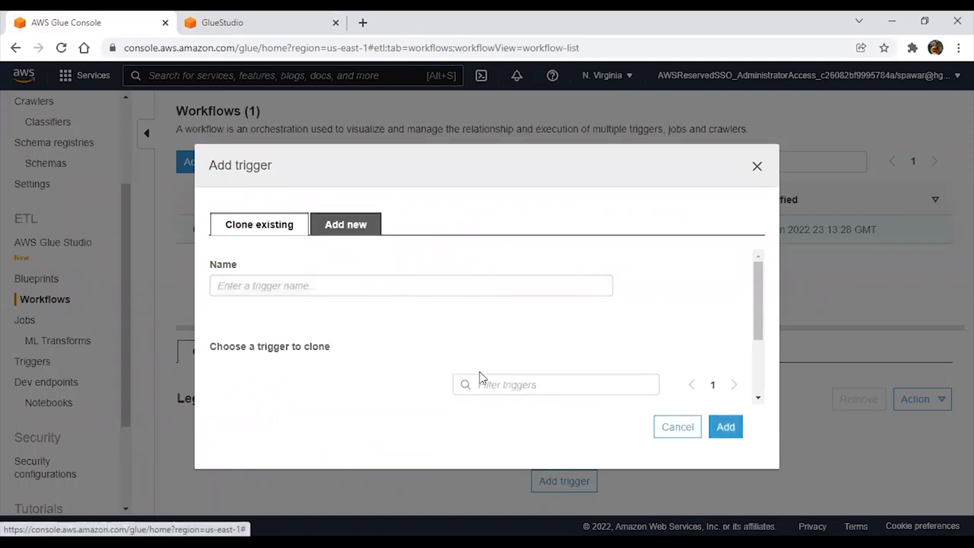
left_click(347, 225)
left_click(276, 288)
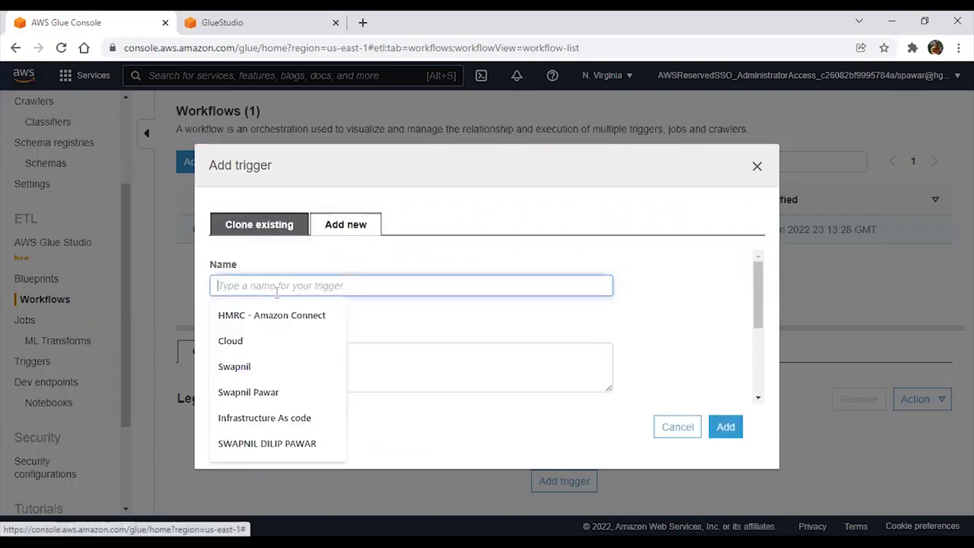
type("Test-Trigger")
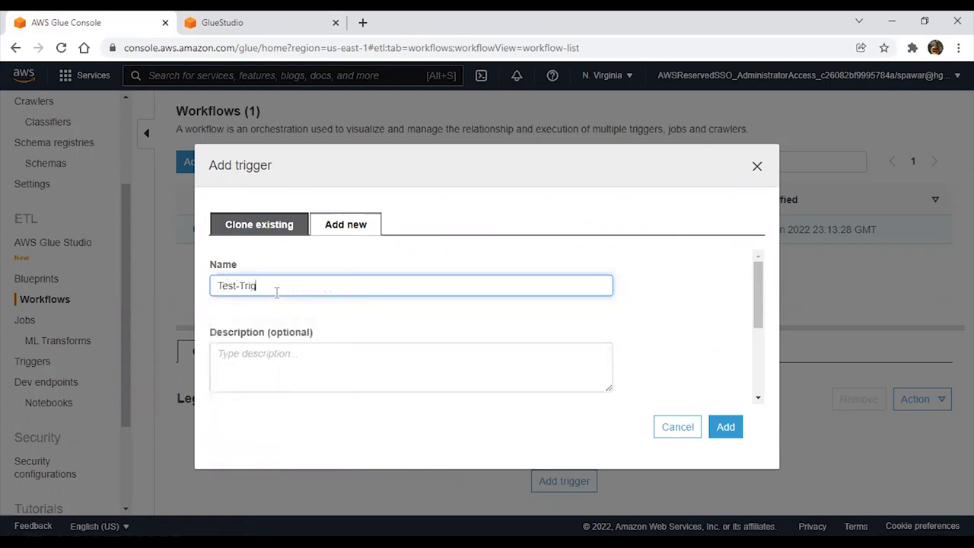
left_click(726, 428)
Add dynamodb_extract_job as the job that Test-Trigger watches, using the node placeholder before the trigger.
scroll(498, 438, "down", 2)
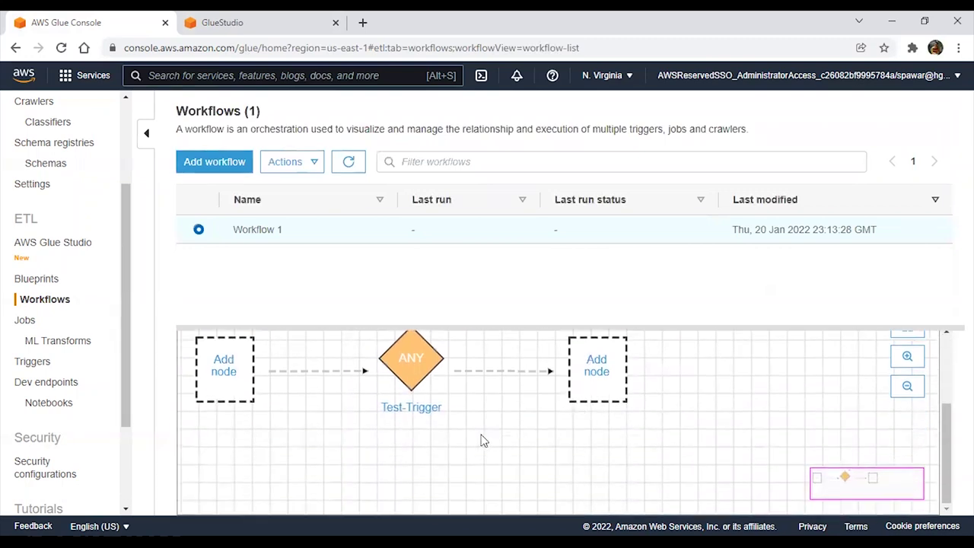
left_click(232, 378)
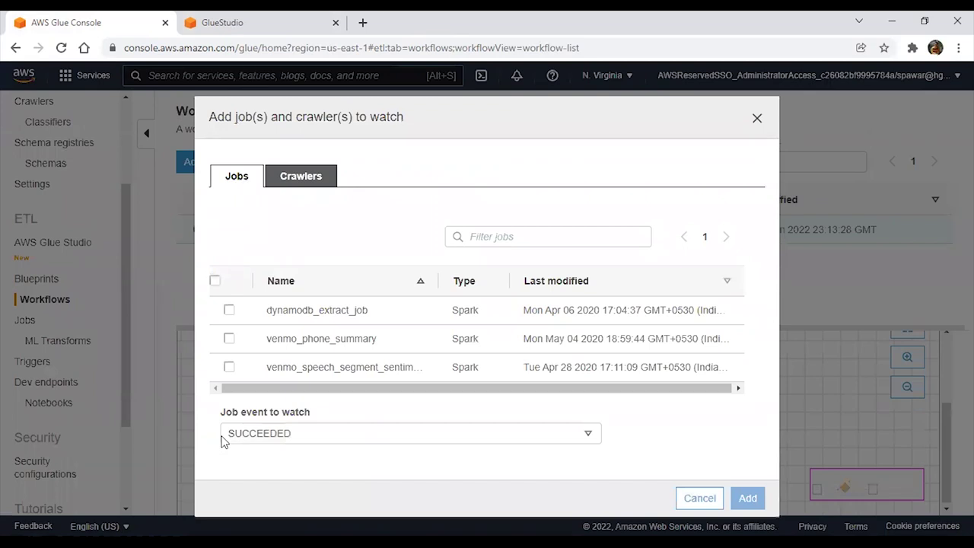
left_click(229, 310)
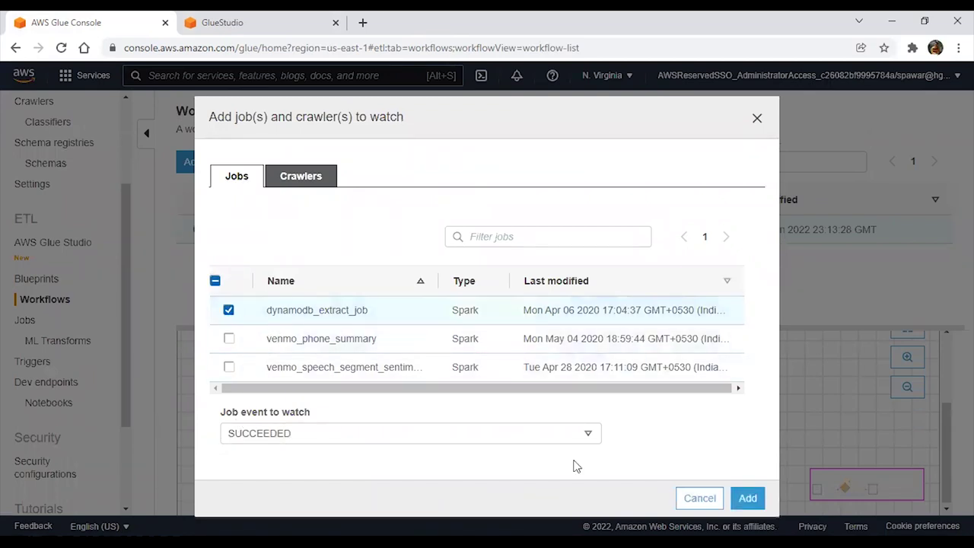
left_click(746, 498)
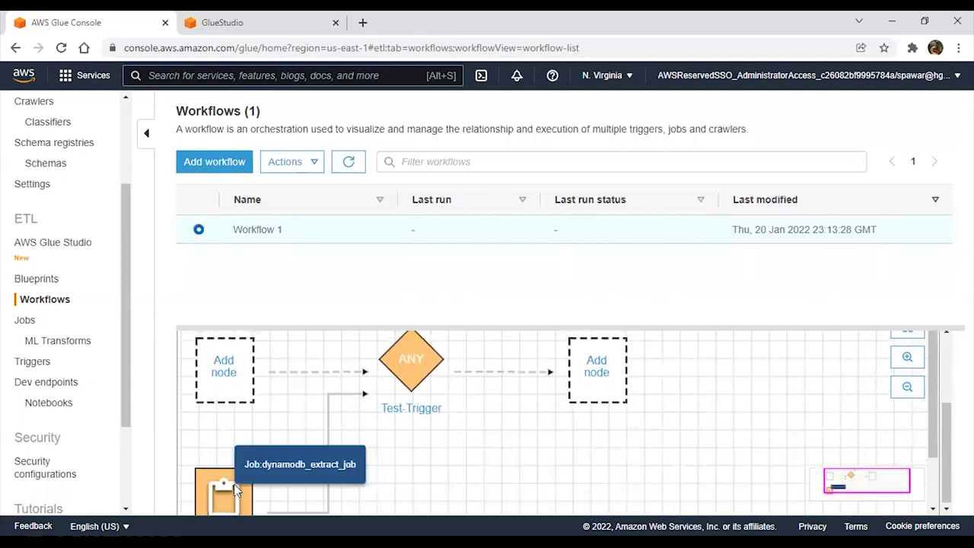
Add the venmo_audio_files crawler as the node that Test-Trigger starts.
scroll(416, 434, "up", 1)
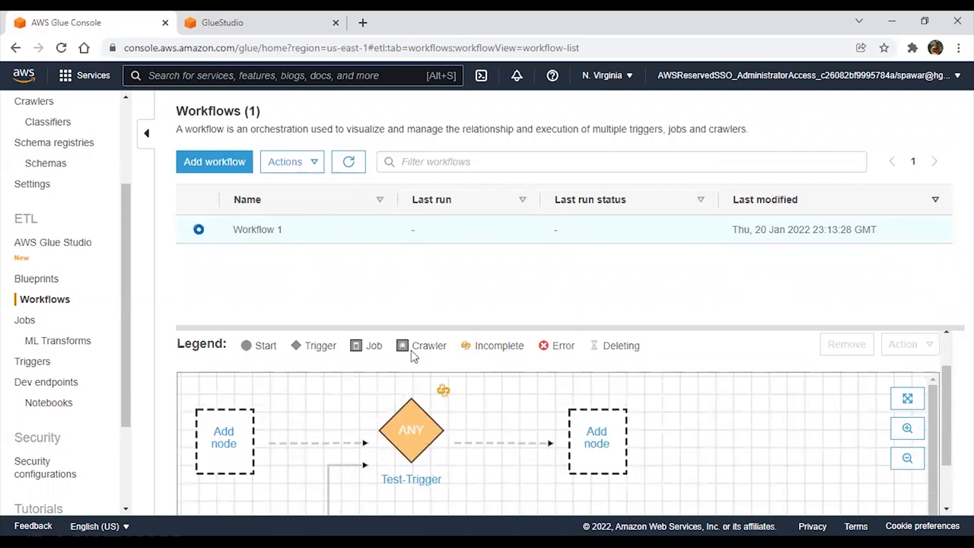
scroll(648, 470, "down", 4)
scroll(597, 464, "up", 1)
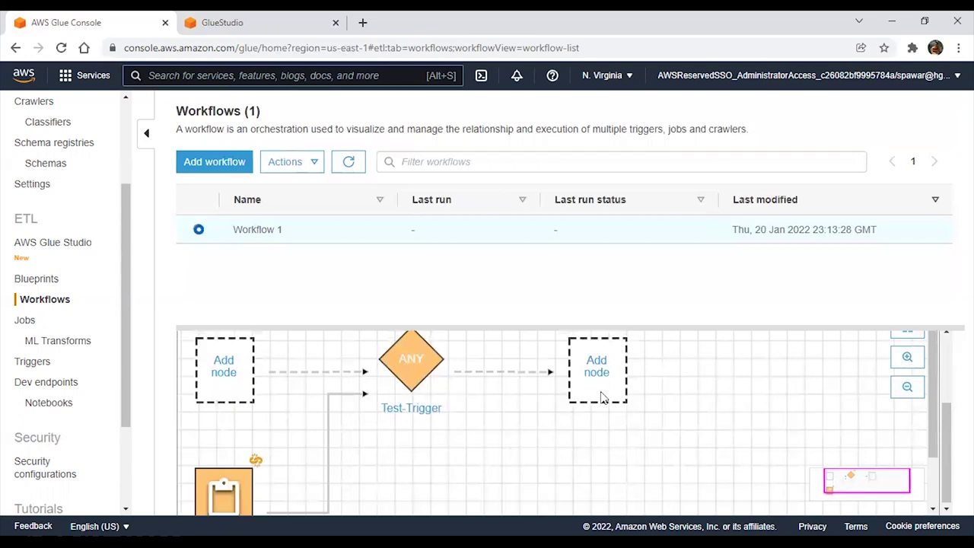
left_click(608, 371)
left_click(302, 209)
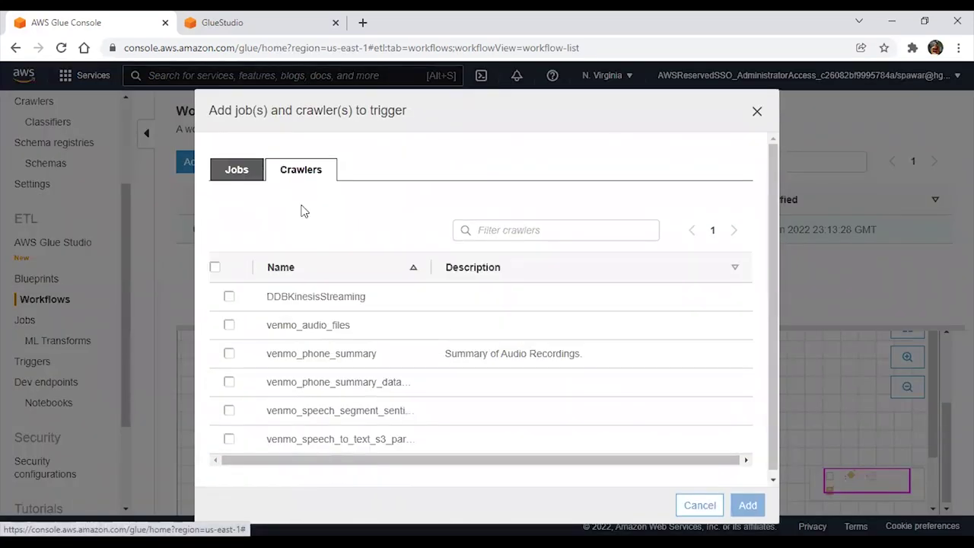
left_click(228, 325)
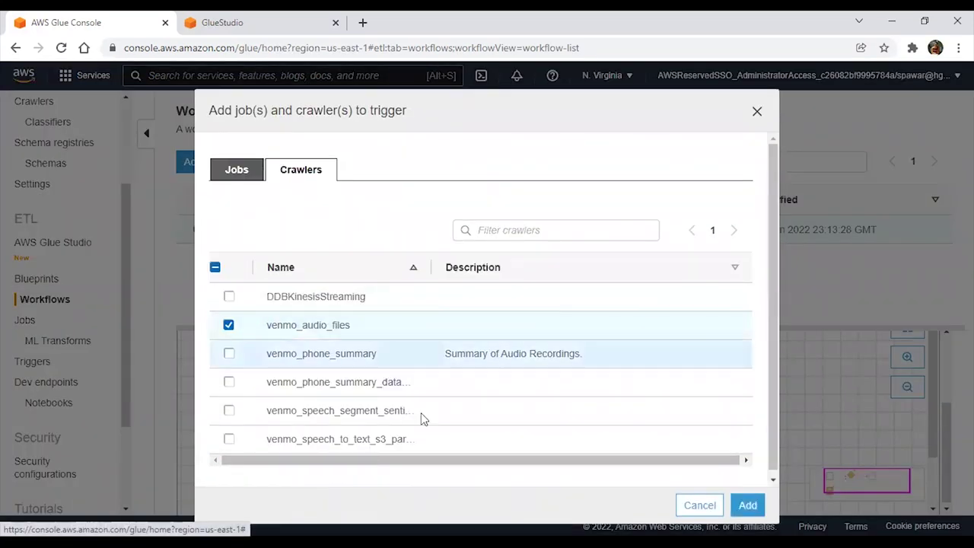
left_click(746, 505)
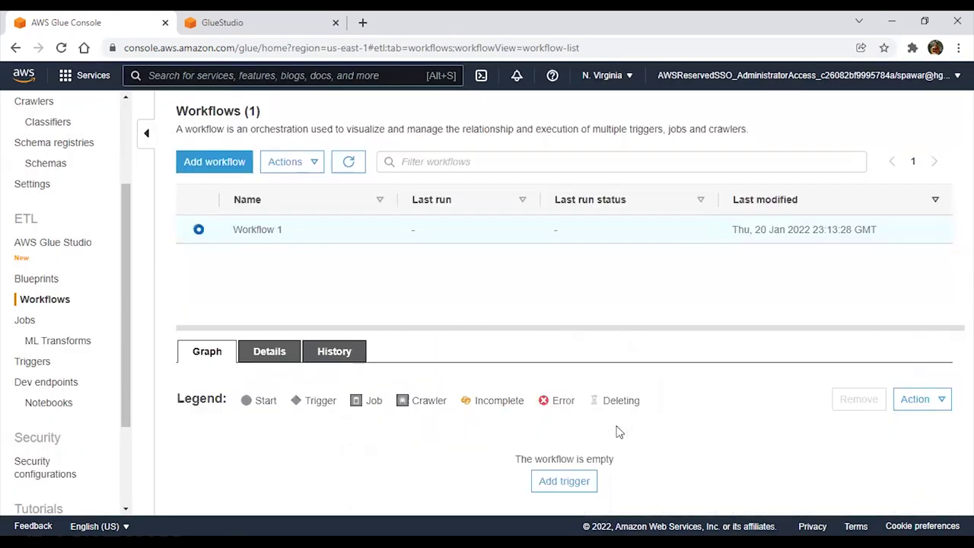
Examine the workflow graph and the crawler details of the venmo_audio_files node.
scroll(596, 444, "down", 1)
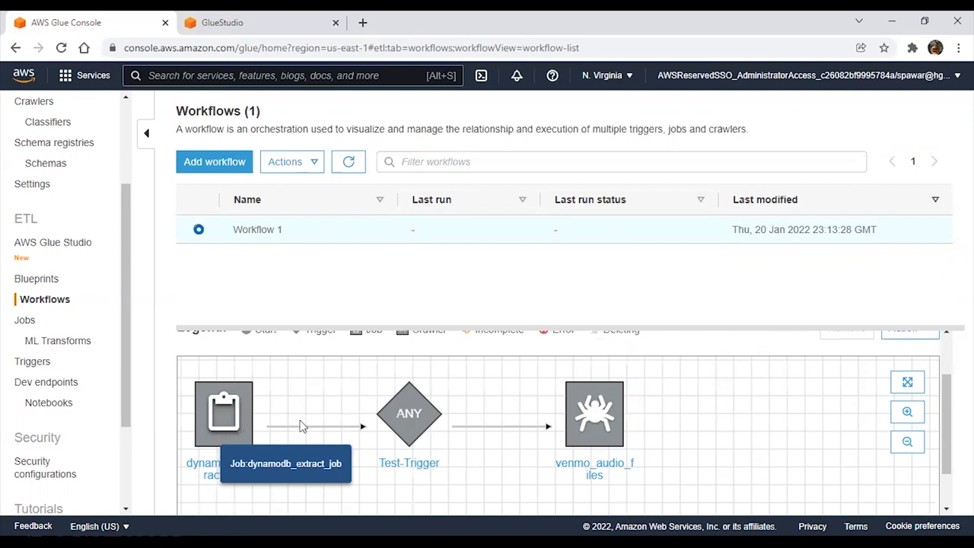
left_click(603, 420)
scroll(662, 456, "down", 1)
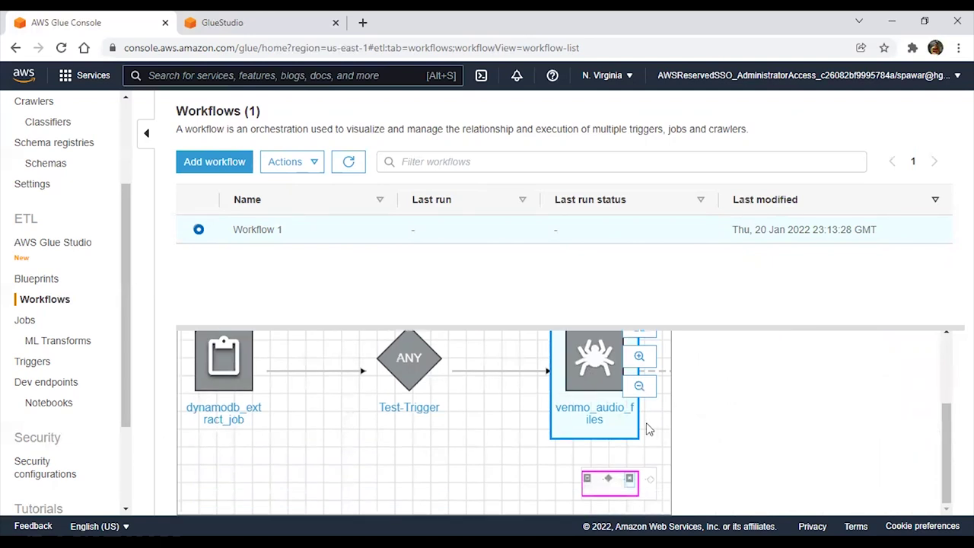
scroll(649, 430, "up", 5)
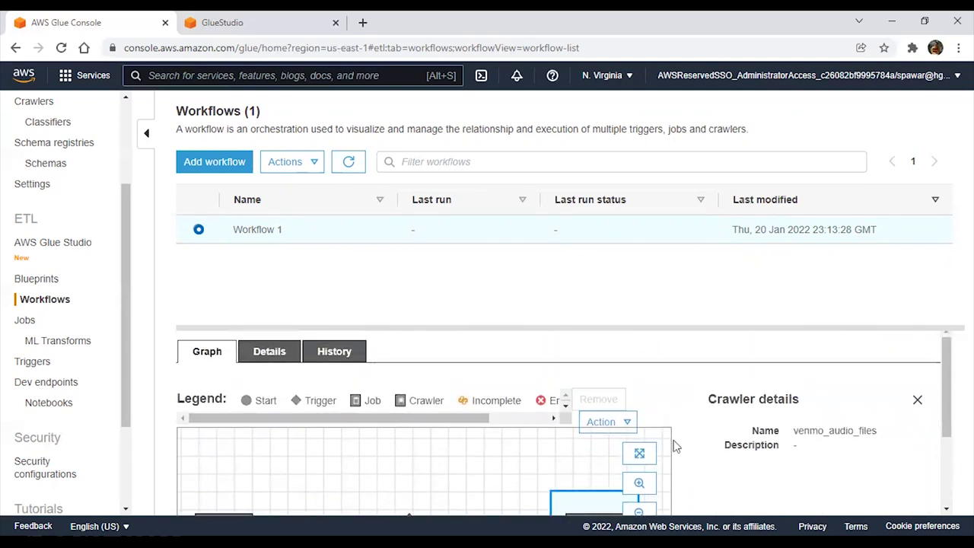
left_click(608, 432)
left_click(891, 408)
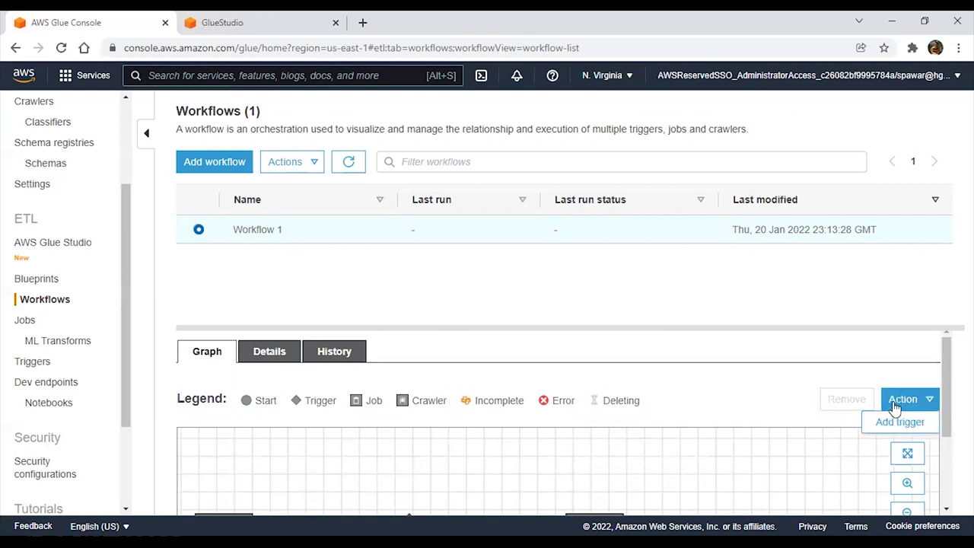
left_click(893, 423)
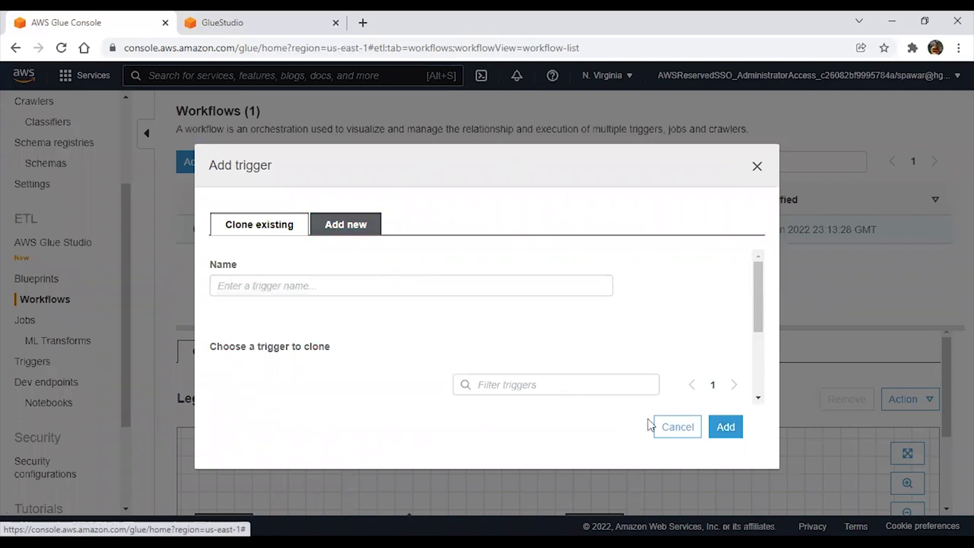
left_click(758, 166)
Reselect the venmo_audio_files crawler node to inspect its connections in the workflow graph, and clear the selection.
scroll(754, 427, "down", 1)
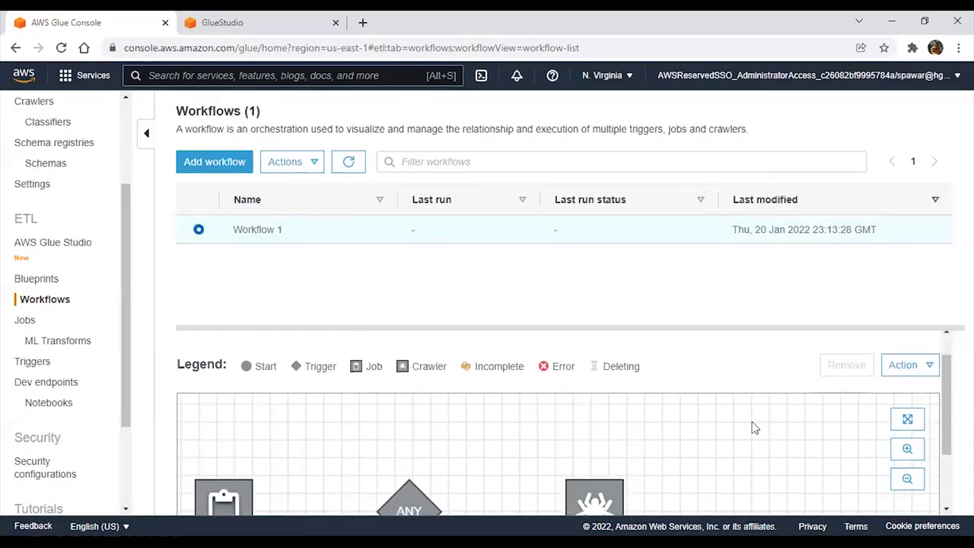
left_click(601, 426)
scroll(601, 427, "down", 1)
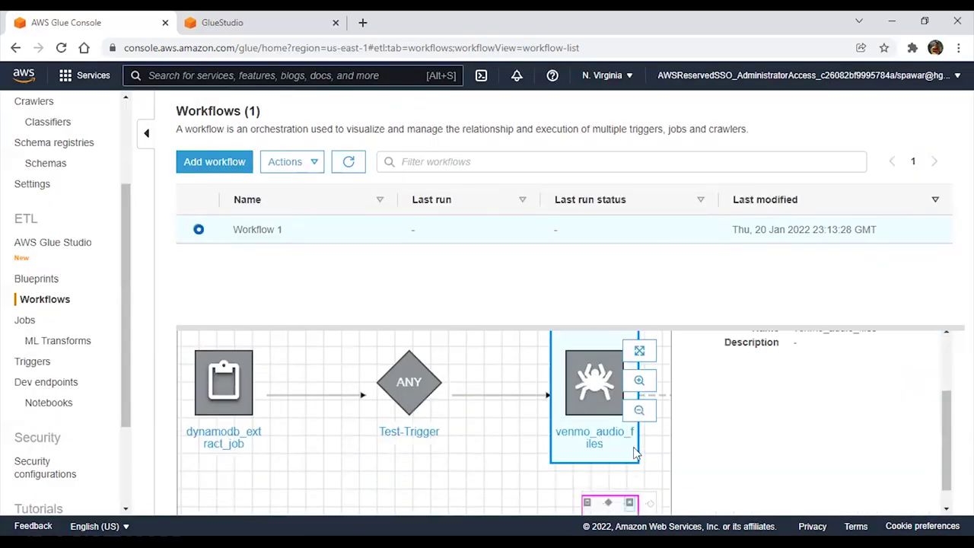
scroll(645, 442, "down", 1)
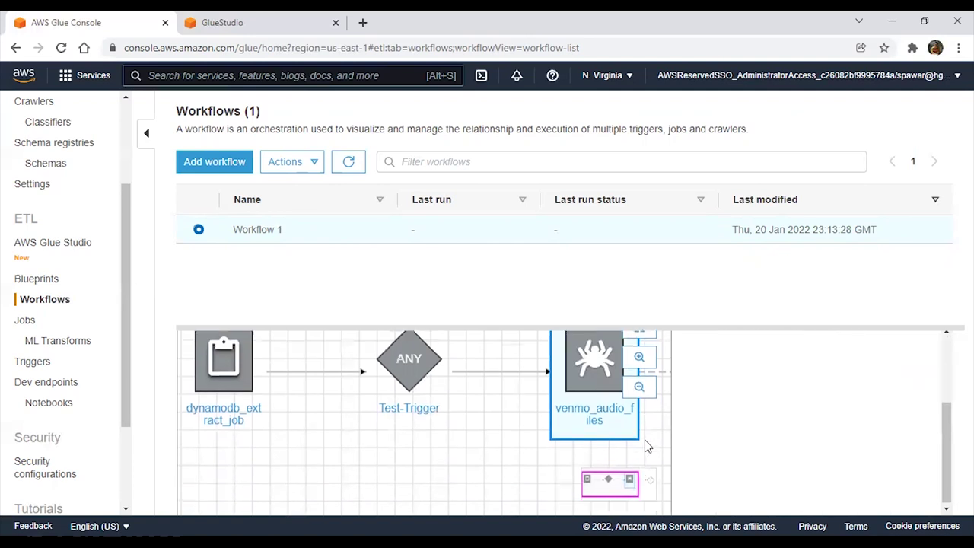
left_click(502, 460)
scroll(502, 461, "up", 1)
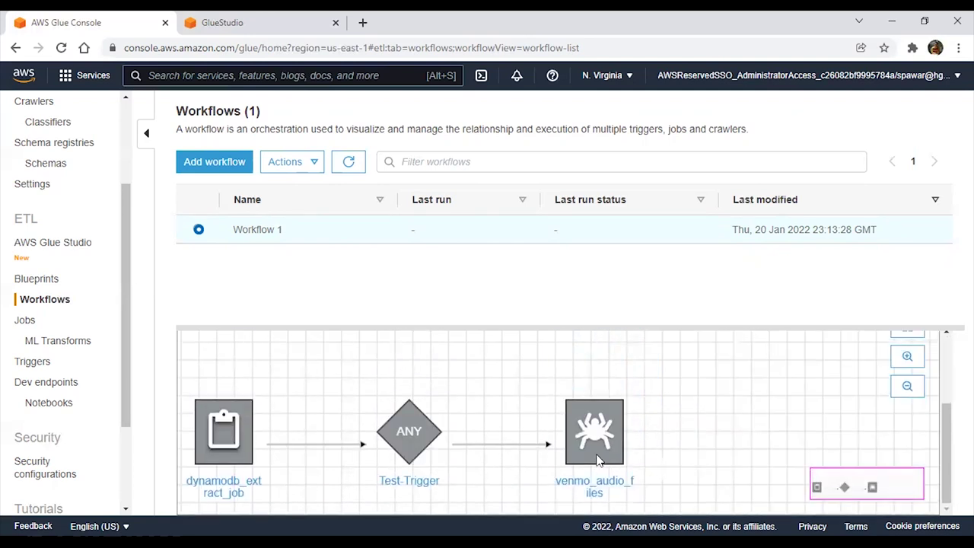
scroll(506, 434, "up", 1)
scroll(508, 433, "down", 2)
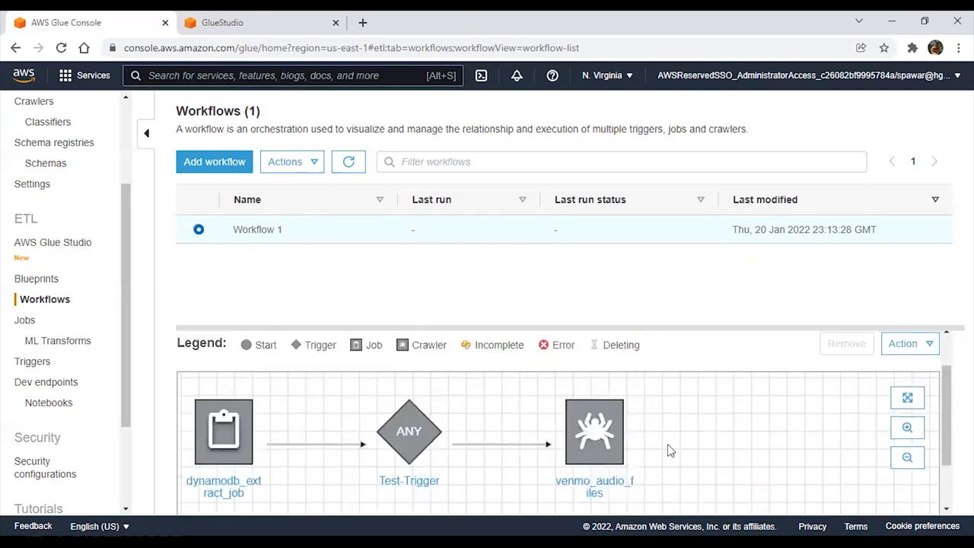
Add the venmo_speech_segment_sentiment_s3_parquet crawler as another node that Test-Trigger starts.
left_click(905, 458)
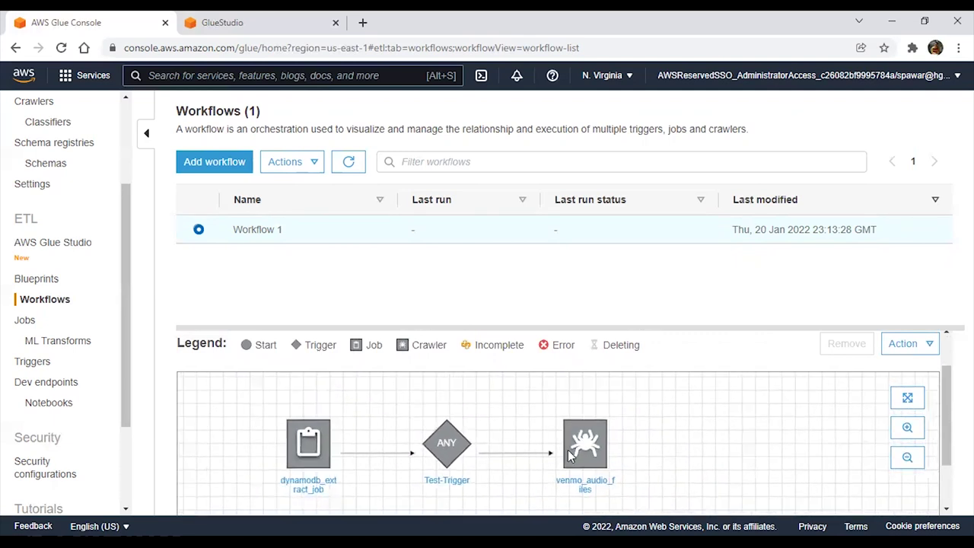
left_click(445, 446)
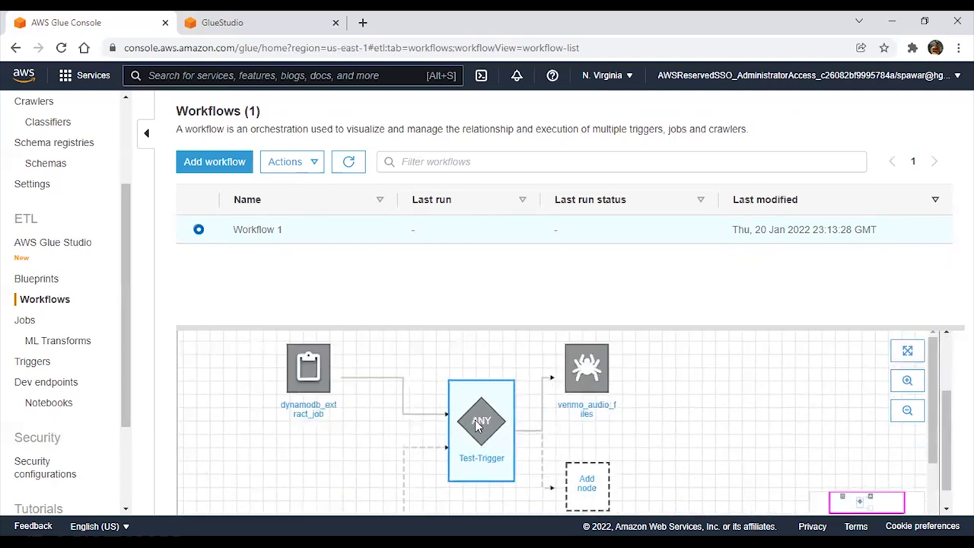
scroll(612, 473, "down", 1)
left_click(590, 419)
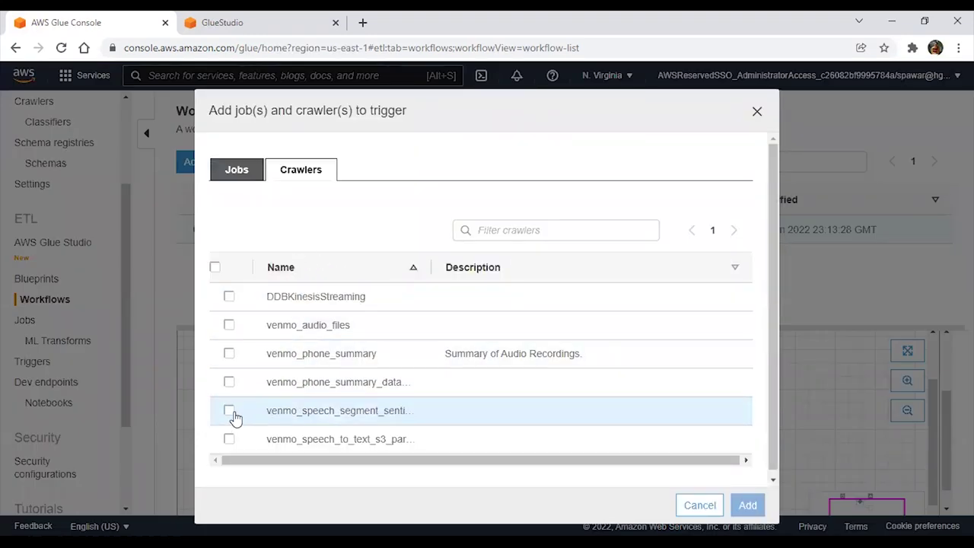
left_click(227, 413)
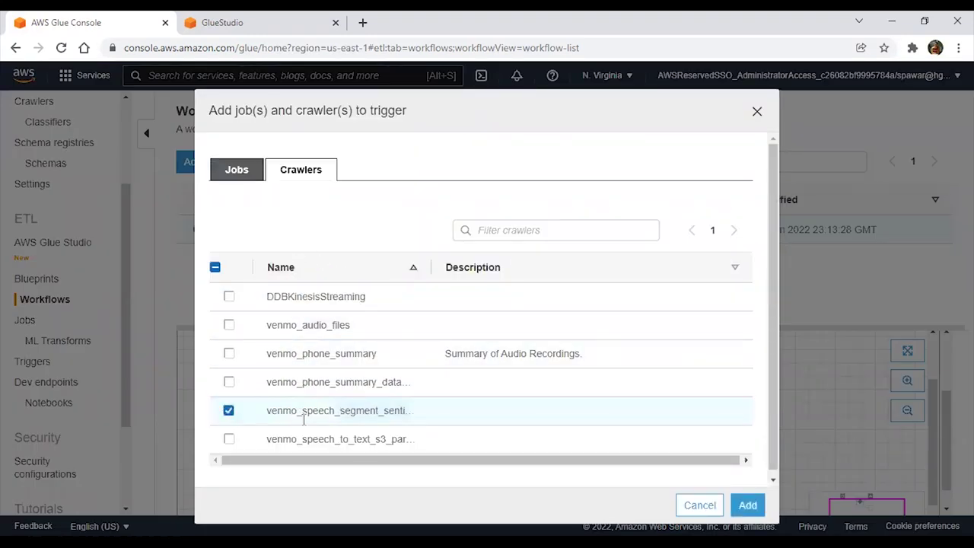
left_click(747, 505)
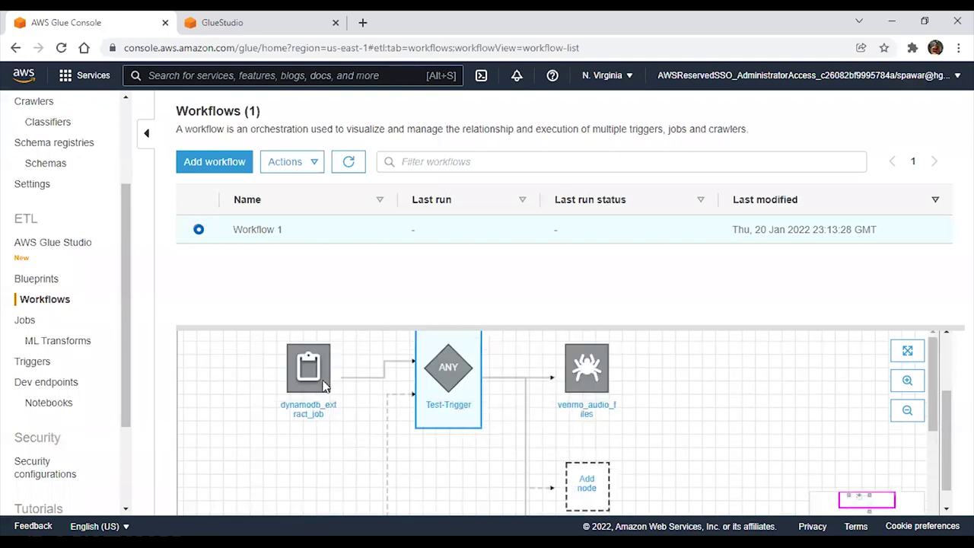
Review the nodes in the Workflow 1 graph and the actions available for the workflow.
scroll(601, 439, "down", 2)
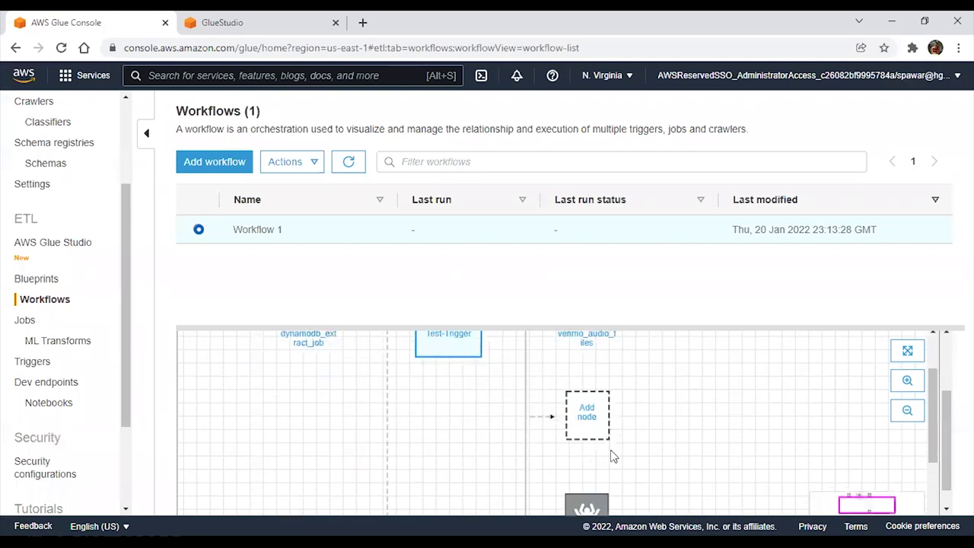
scroll(592, 447, "up", 2)
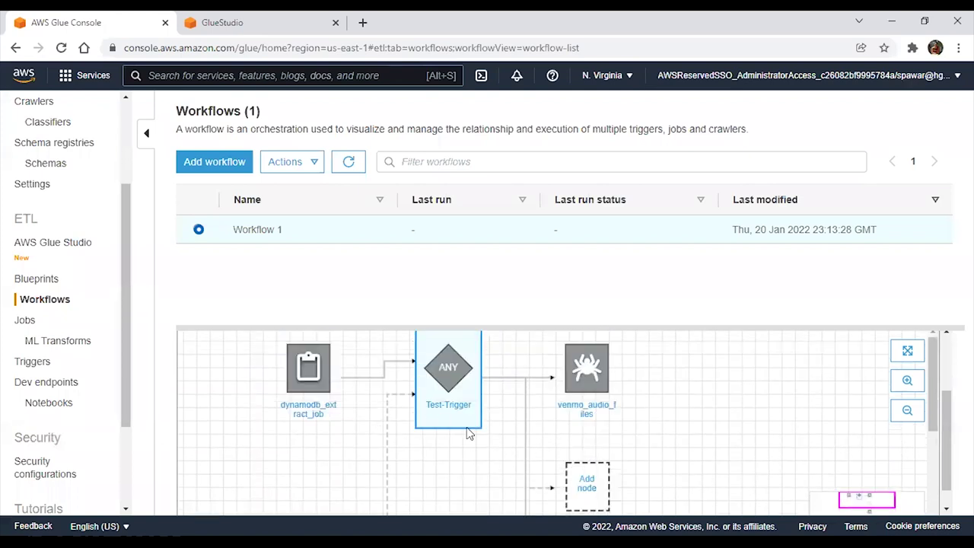
scroll(467, 427, "up", 2)
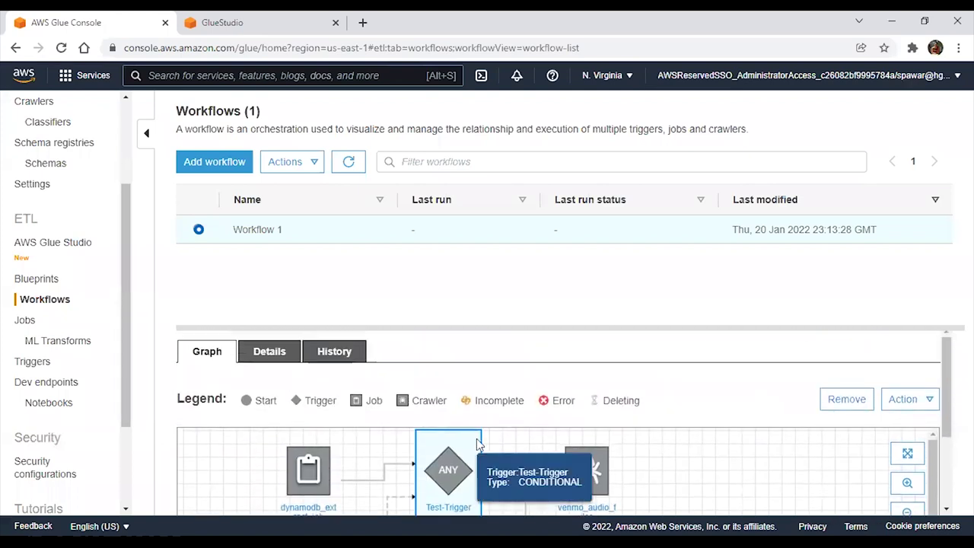
left_click(311, 166)
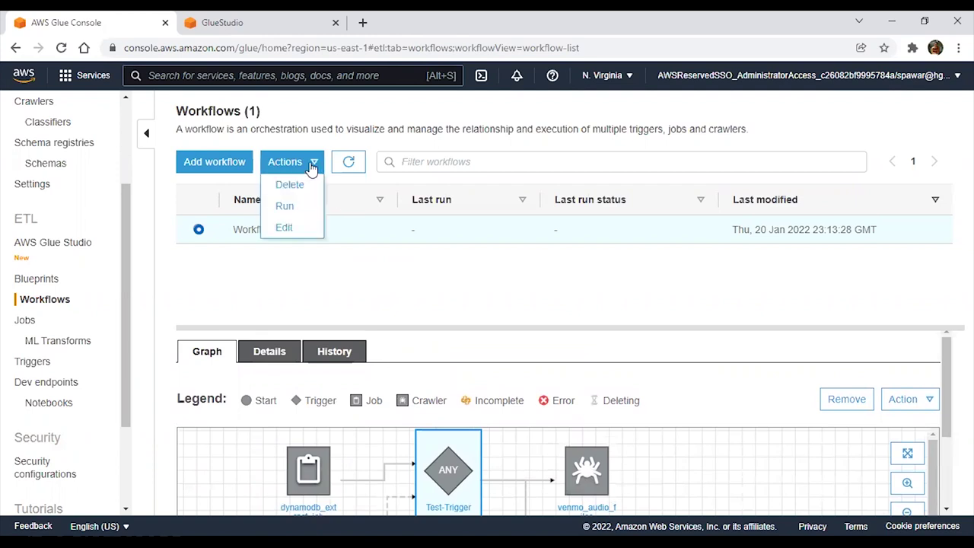
left_click(314, 202)
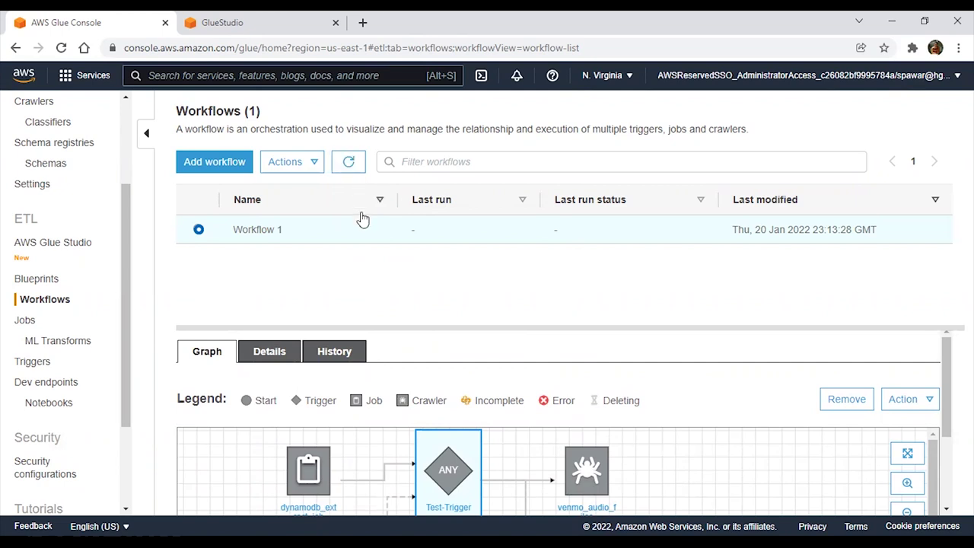
Open the list of triggers and view the Add trigger form, leaving it without creating a trigger.
left_click(31, 362)
left_click(225, 151)
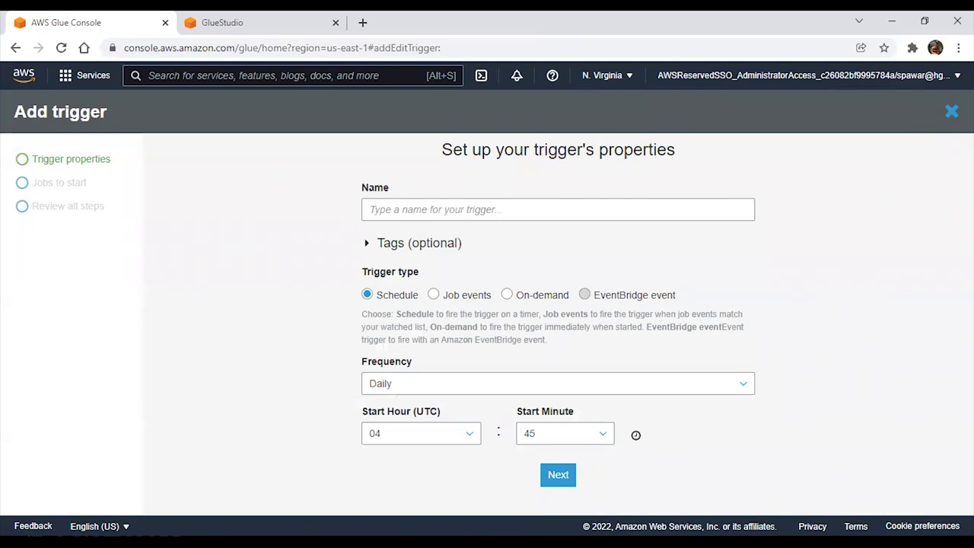
left_click(952, 111)
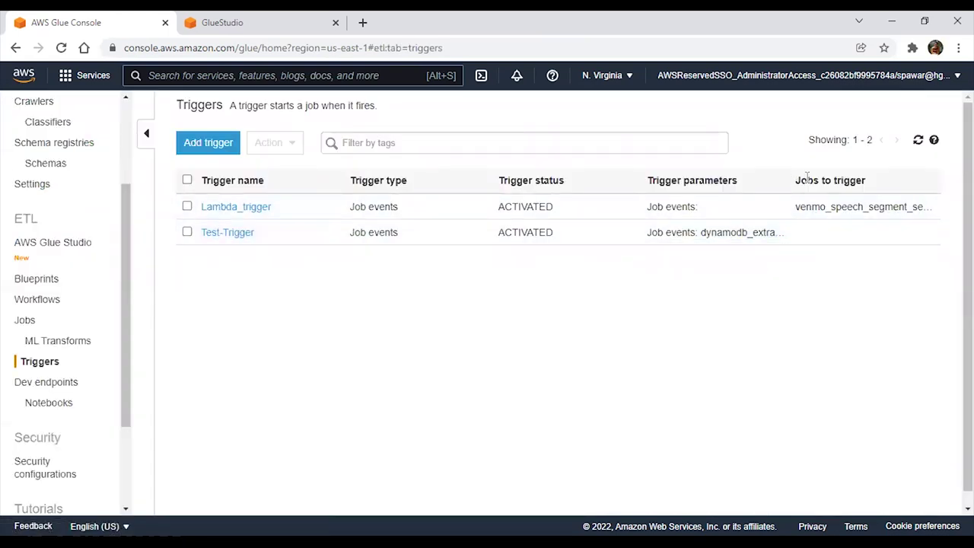
Open the details of Test-Trigger to review its watched job event and the crawlers it starts.
left_click(188, 232)
left_click(285, 144)
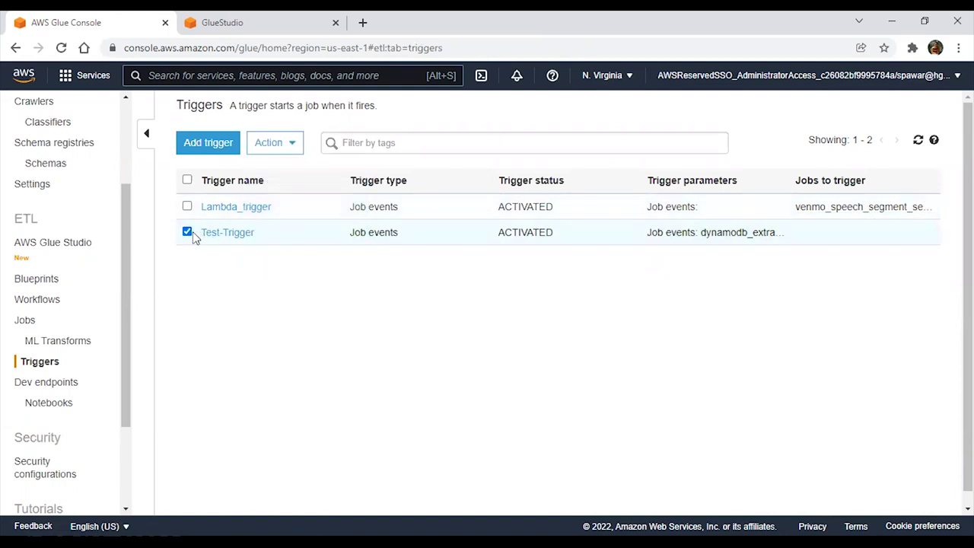
left_click(226, 233)
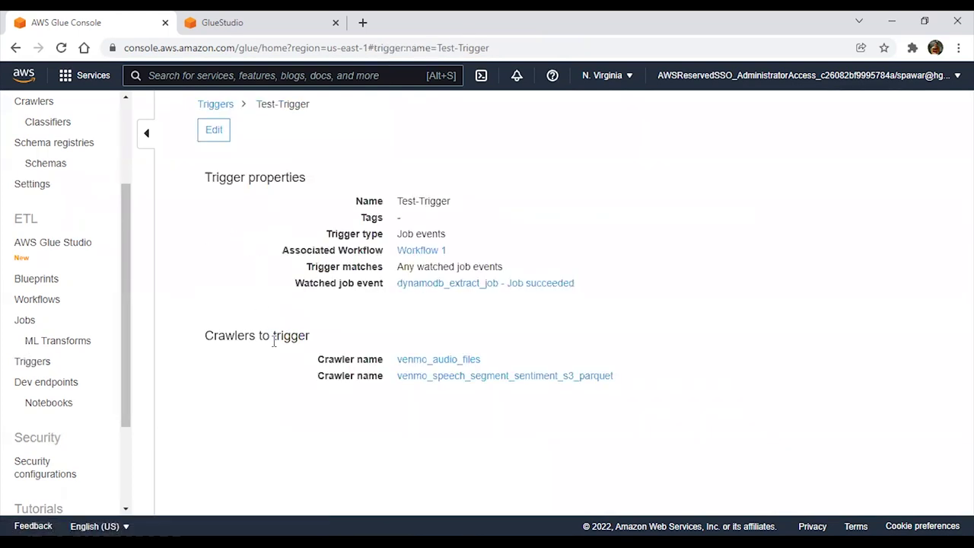
Review Test-Trigger's trigger type and watched job events in its edit form, and leave without making changes.
left_click(226, 134)
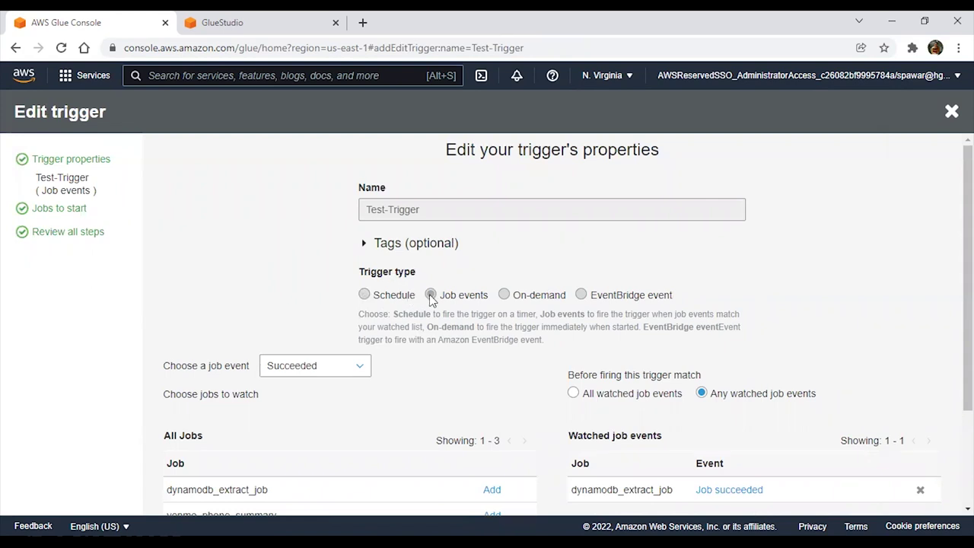
scroll(430, 298, "down", 2)
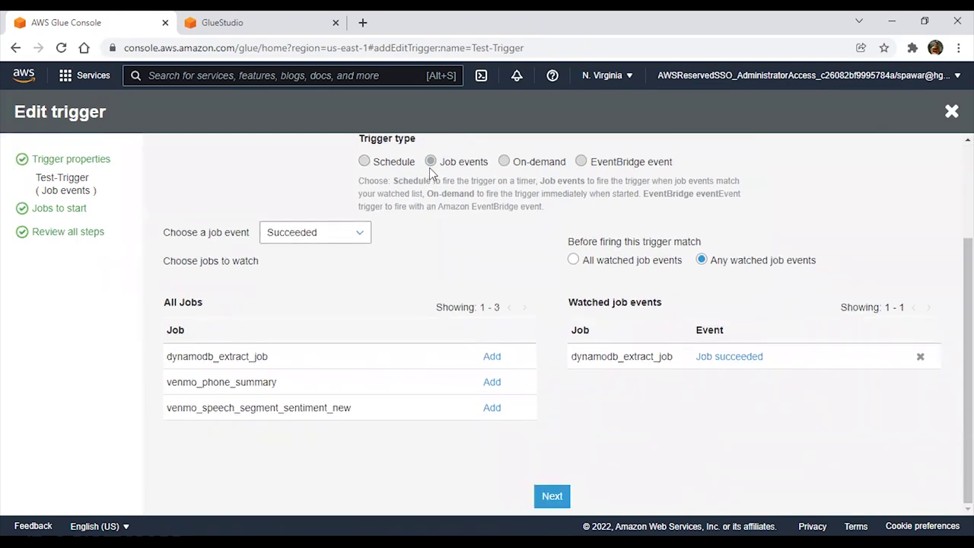
scroll(491, 373, "up", 1)
scroll(491, 373, "down", 1)
scroll(491, 373, "up", 1)
scroll(490, 373, "up", 2)
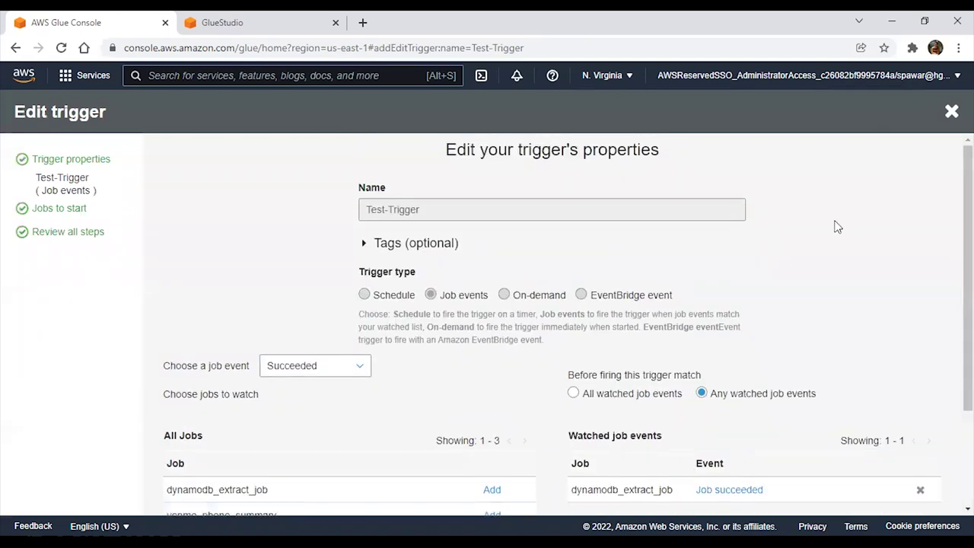
left_click(951, 112)
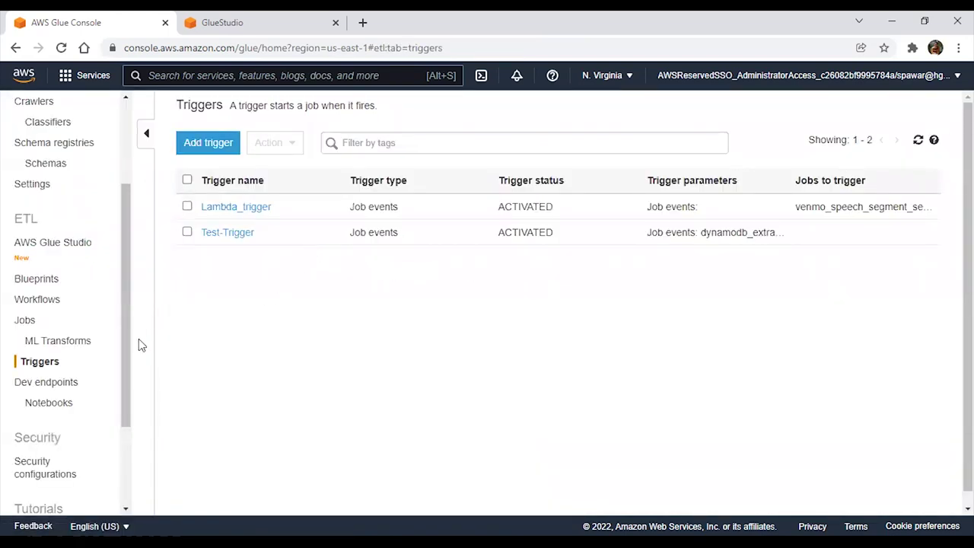
Start adding a new Glue job and assign it the AWSGlueServiceRole-AWSGlueS3Access IAM role.
left_click(27, 324)
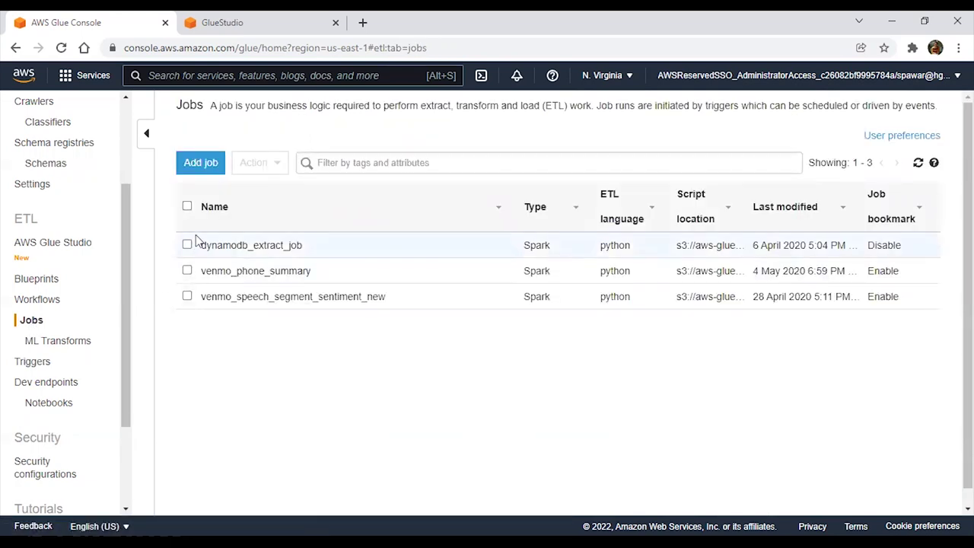
left_click(209, 172)
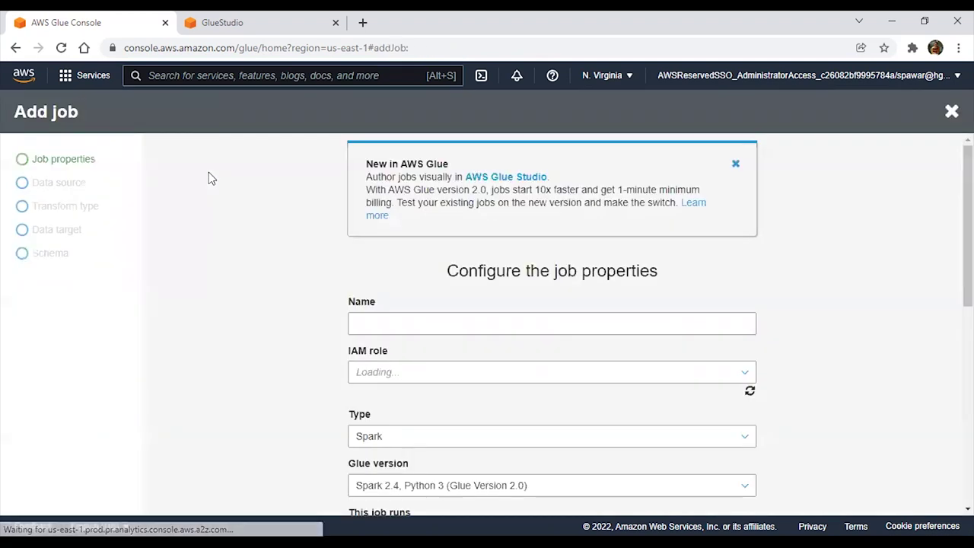
left_click(735, 164)
left_click(415, 210)
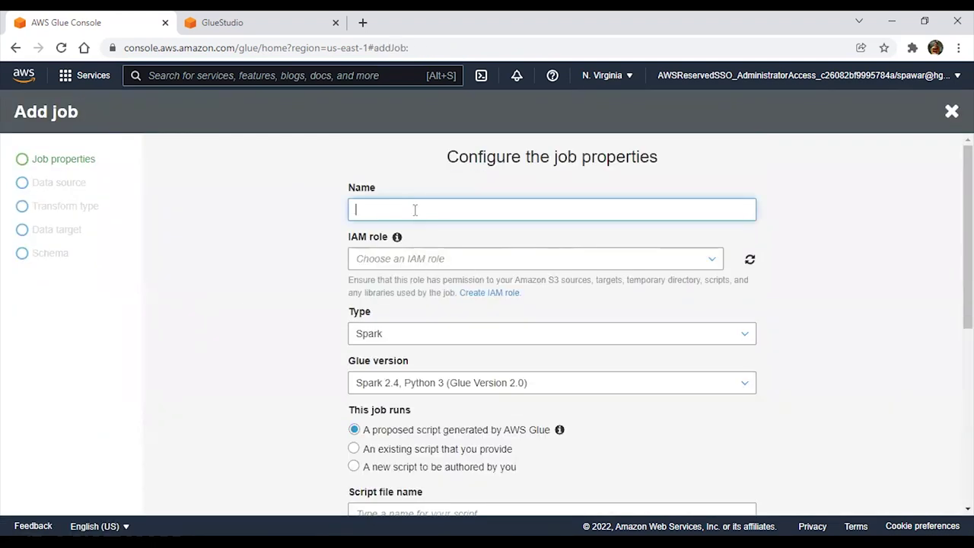
left_click(422, 263)
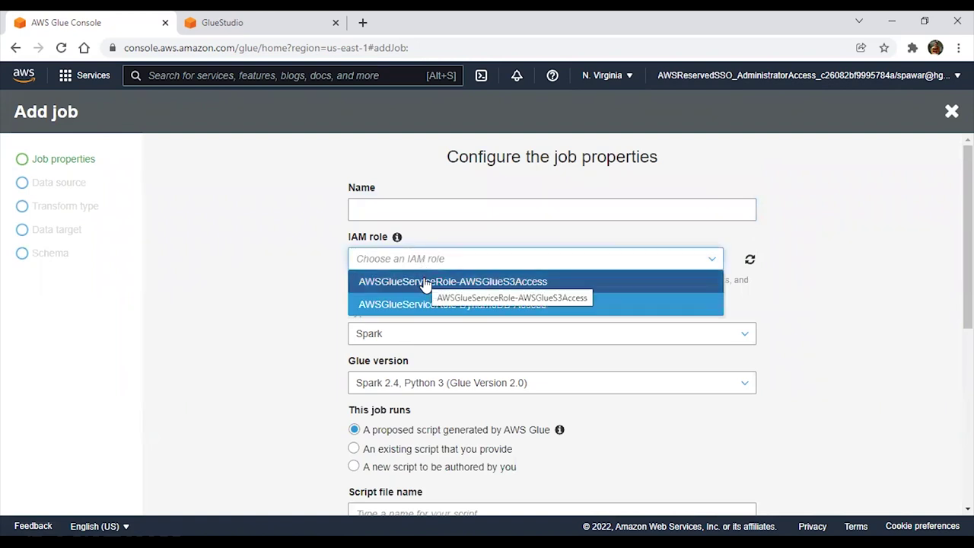
left_click(426, 283)
Set the job's type to Spark and its Glue version to Spark 3.1, Python 3 (Glue Version 3.0).
left_click(395, 338)
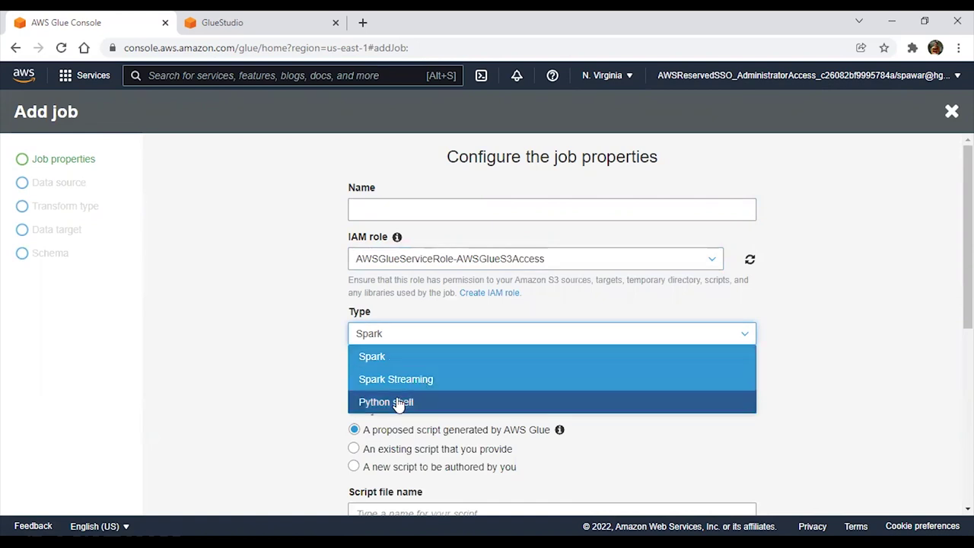
left_click(390, 359)
scroll(342, 332, "down", 1)
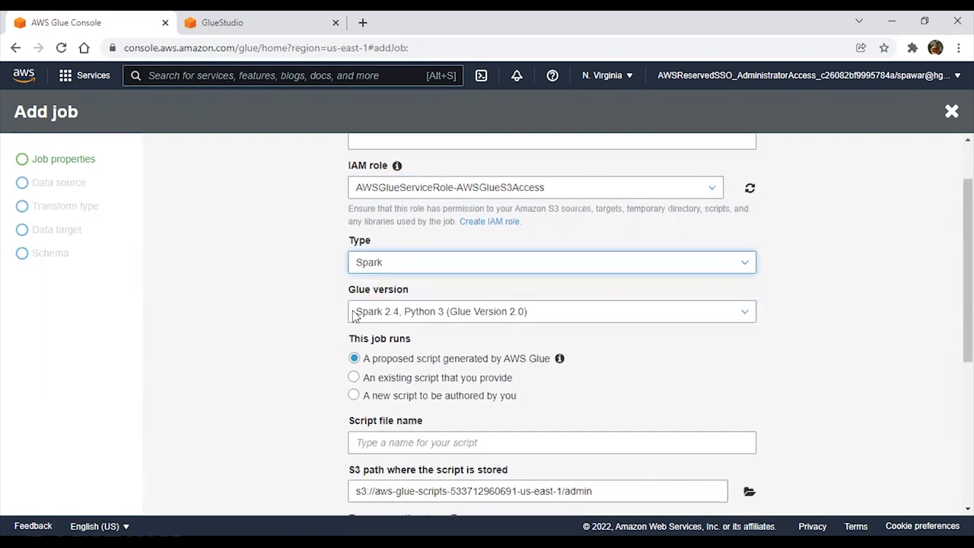
left_click(391, 313)
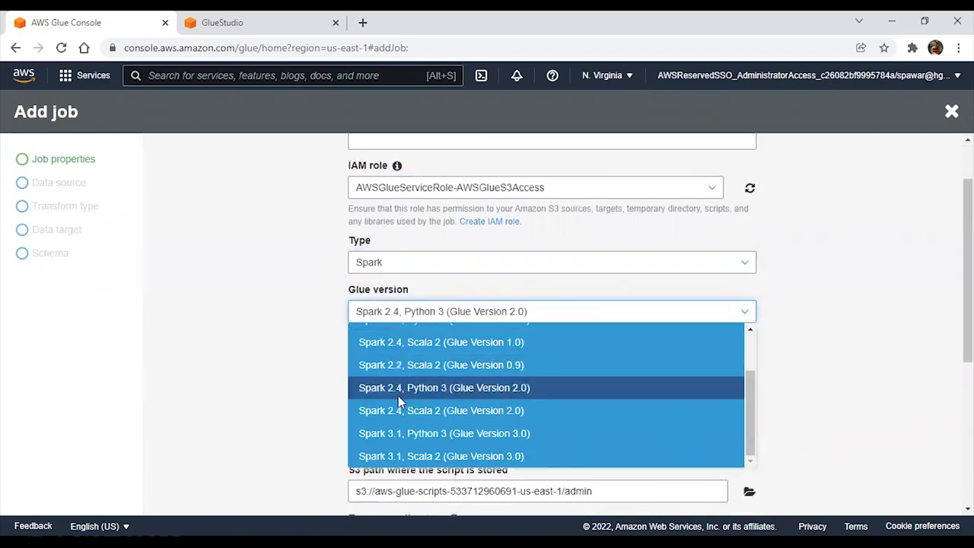
scroll(398, 400, "down", 1)
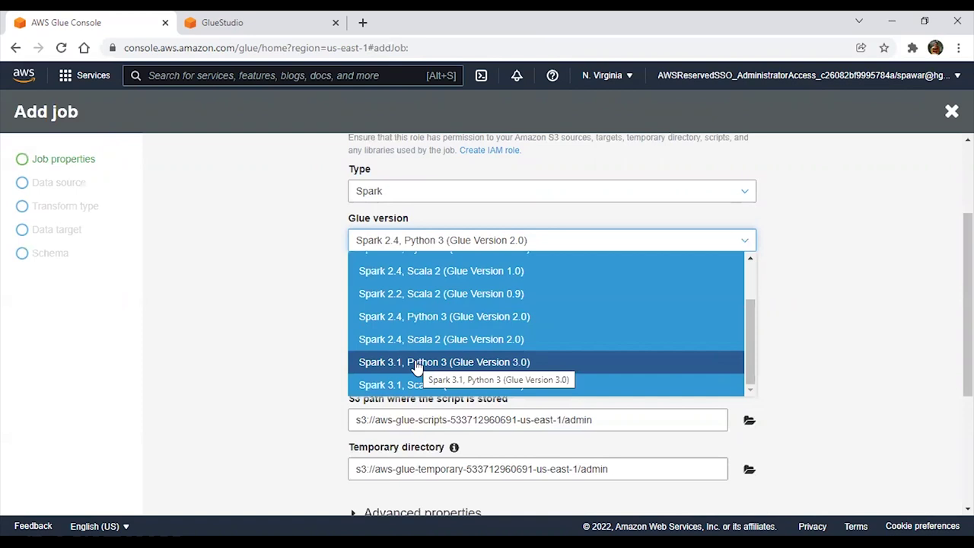
left_click(417, 362)
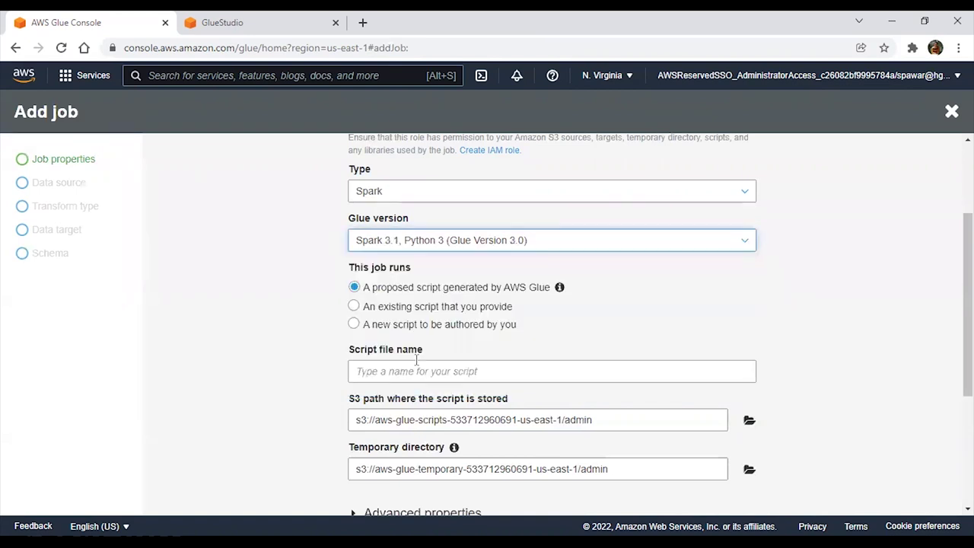
Set the job's script file name to testscript and submit the job properties.
scroll(312, 354, "down", 2)
scroll(312, 353, "down", 1)
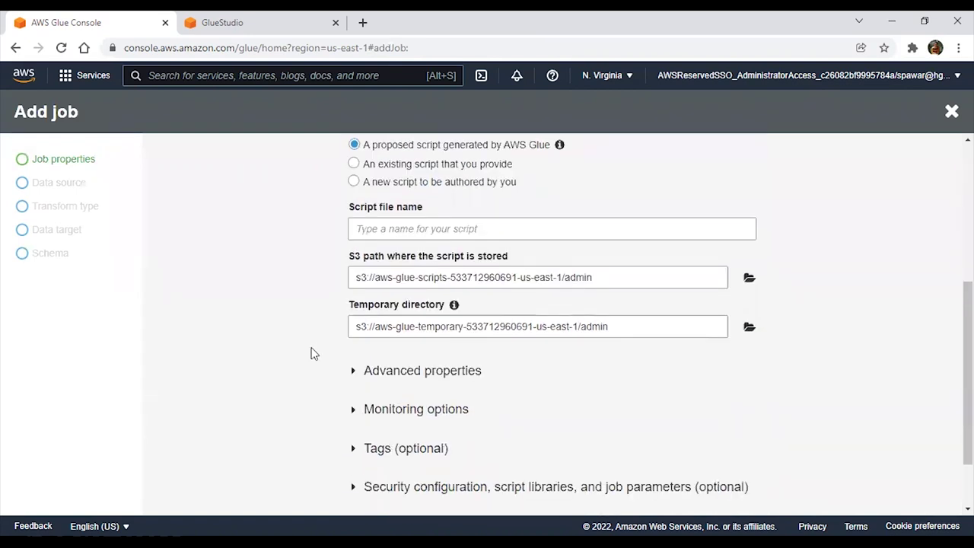
scroll(310, 353, "down", 1)
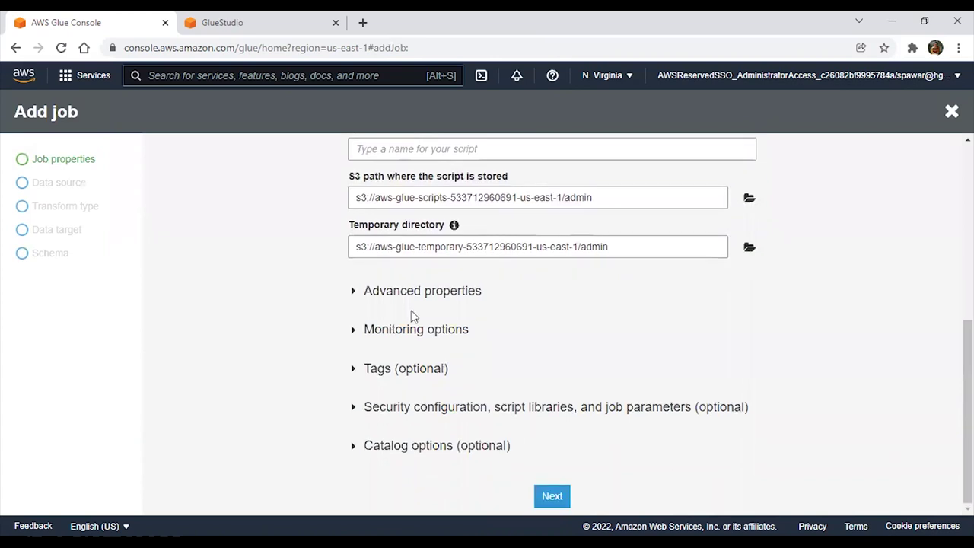
scroll(422, 303, "up", 2)
scroll(387, 330, "down", 1)
left_click(418, 221)
scroll(500, 426, "down", 1)
left_click(550, 495)
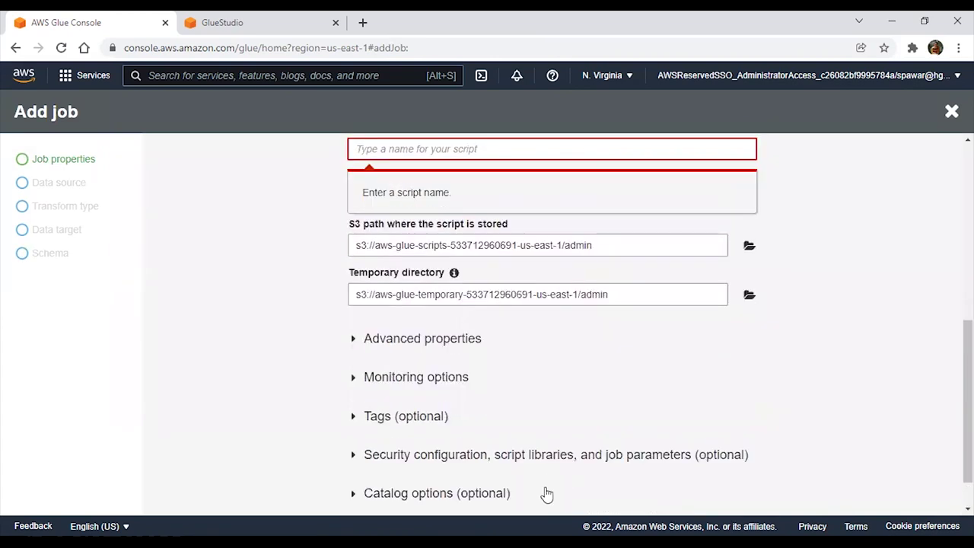
scroll(499, 412, "up", 1)
left_click(390, 221)
type("test")
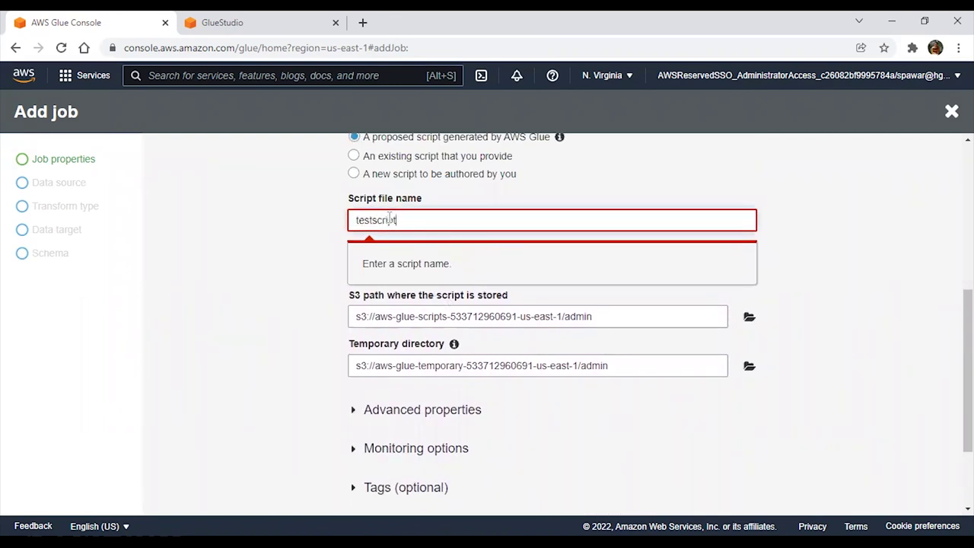
type("script")
scroll(561, 419, "down", 2)
left_click(552, 495)
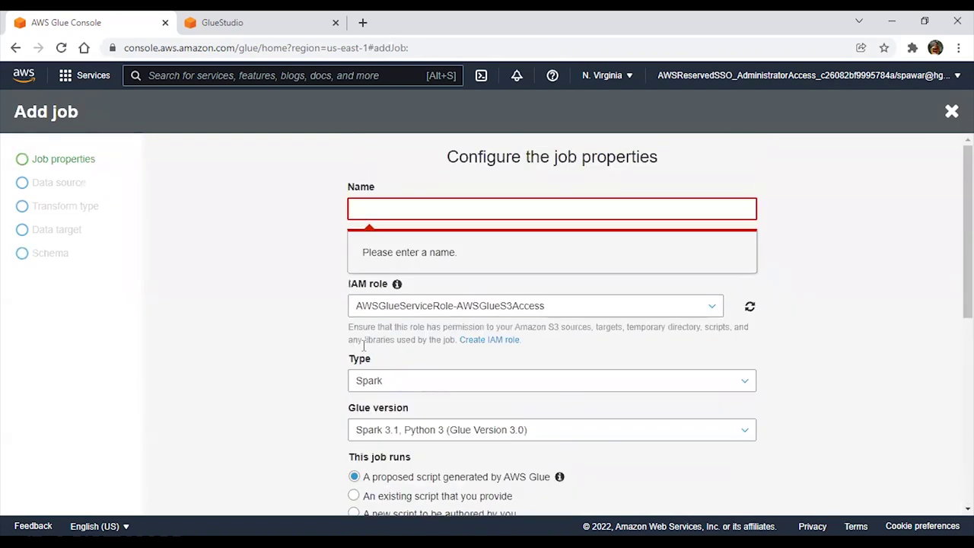
Name the job test-job and choose the test_swap table as its data source.
left_click(381, 202)
type("test-job")
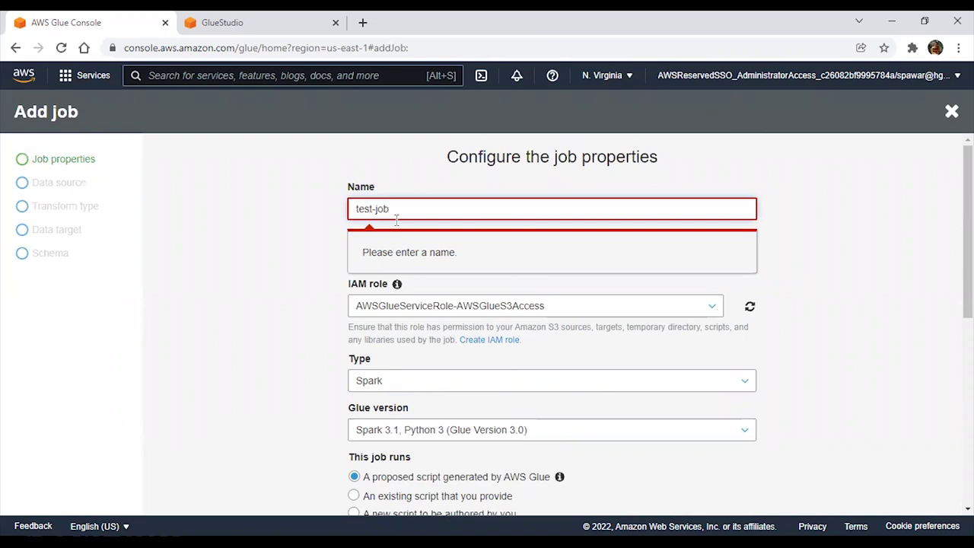
scroll(532, 409, "down", 10)
left_click(551, 496)
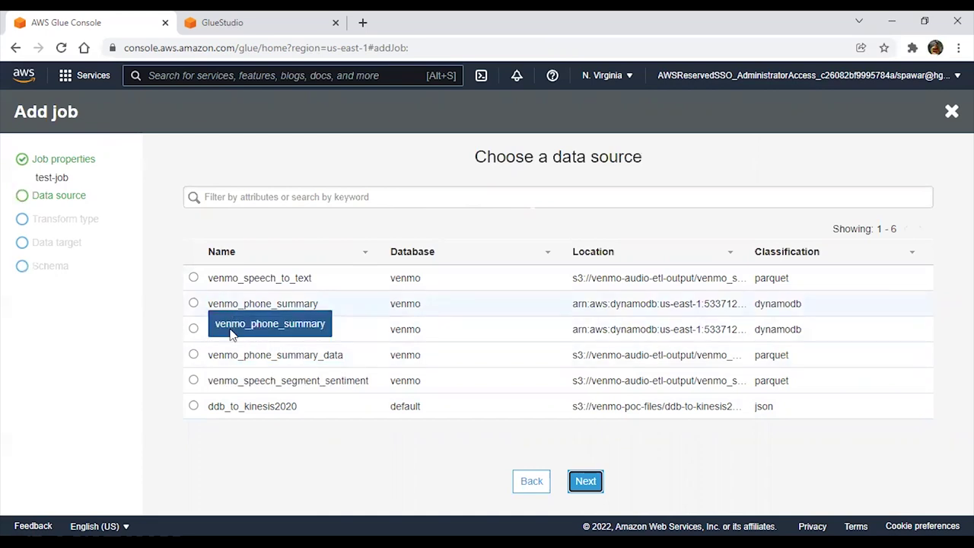
left_click(193, 330)
left_click(582, 481)
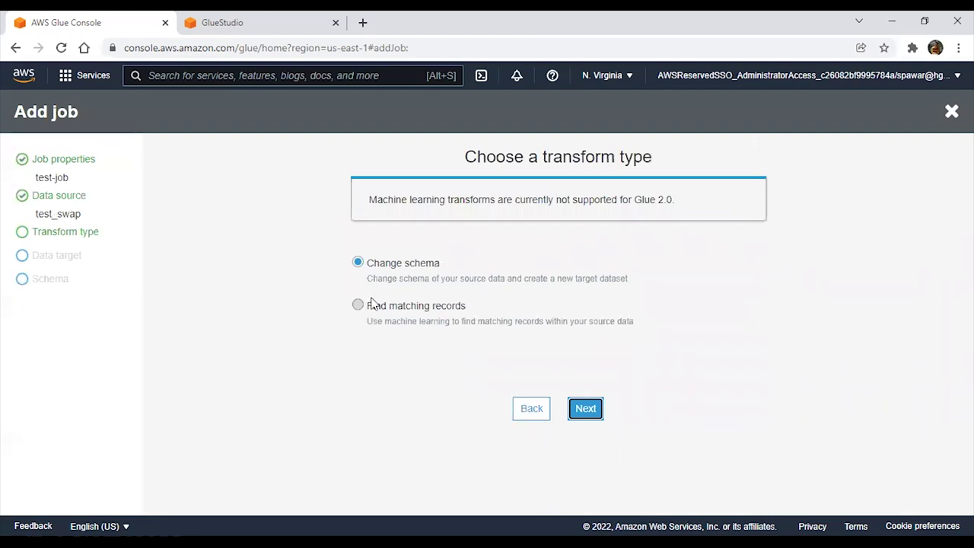
Proceed with the Change schema transform to the data target choice and abandon the new job.
left_click(586, 409)
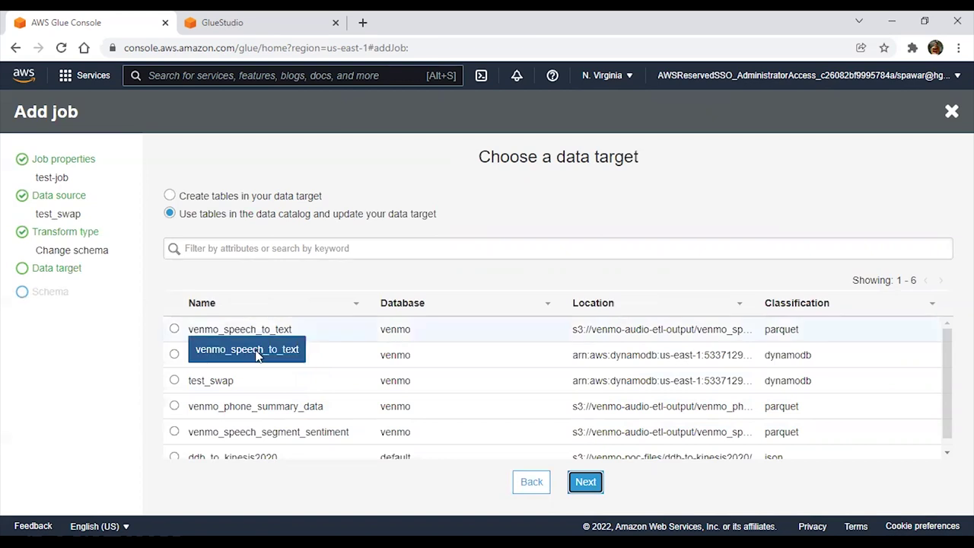
scroll(283, 435, "down", 1)
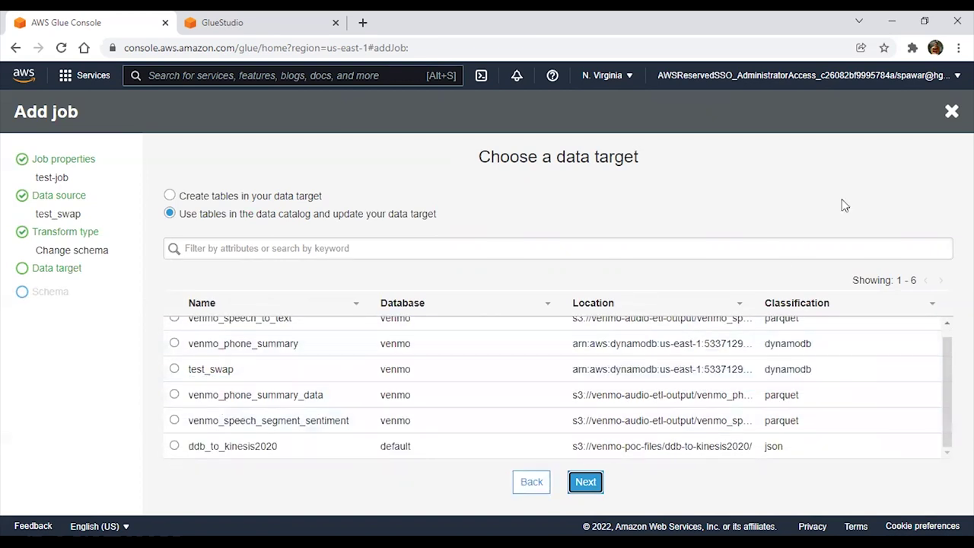
left_click(951, 111)
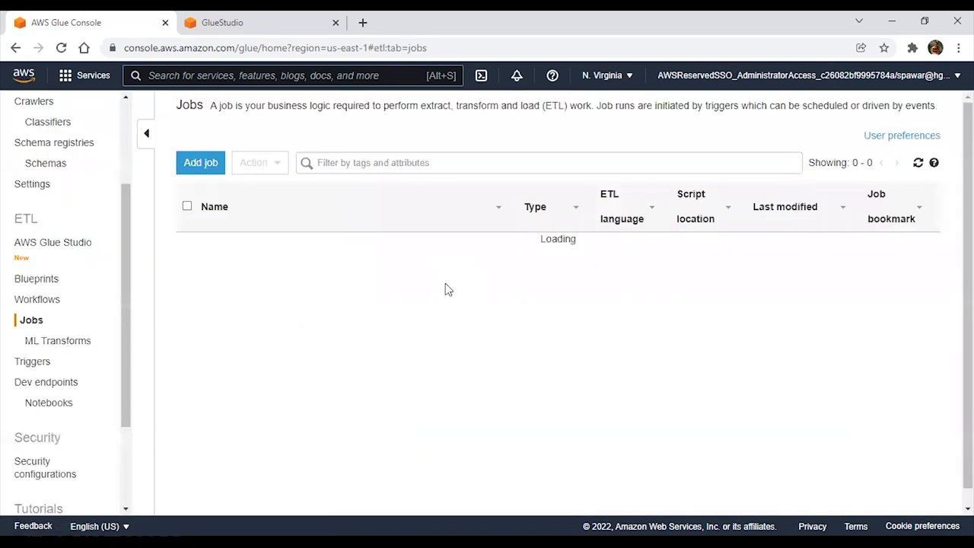
Select the venmo_phone_summary job and examine its run history in an enlarged details area.
left_click(220, 278)
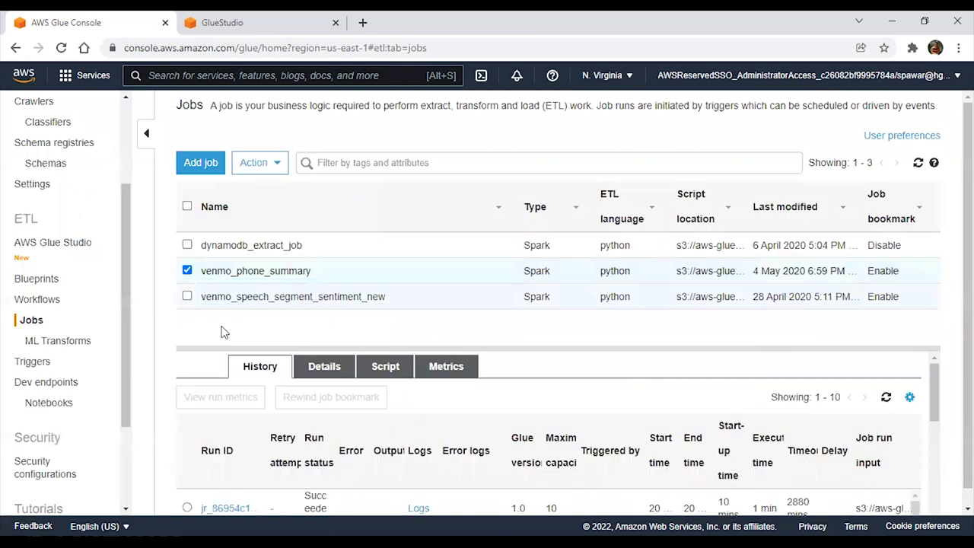
left_click(186, 270)
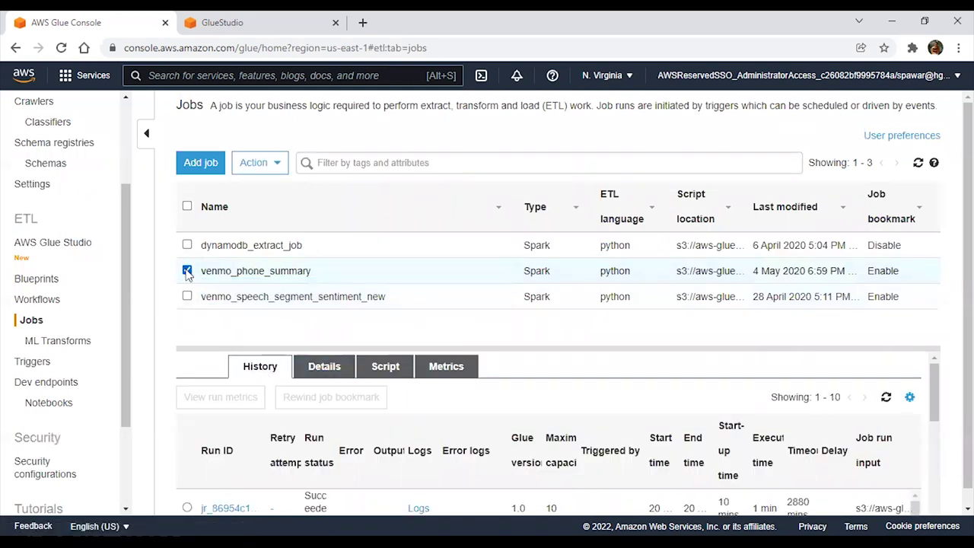
left_click_drag(545, 348, 552, 321)
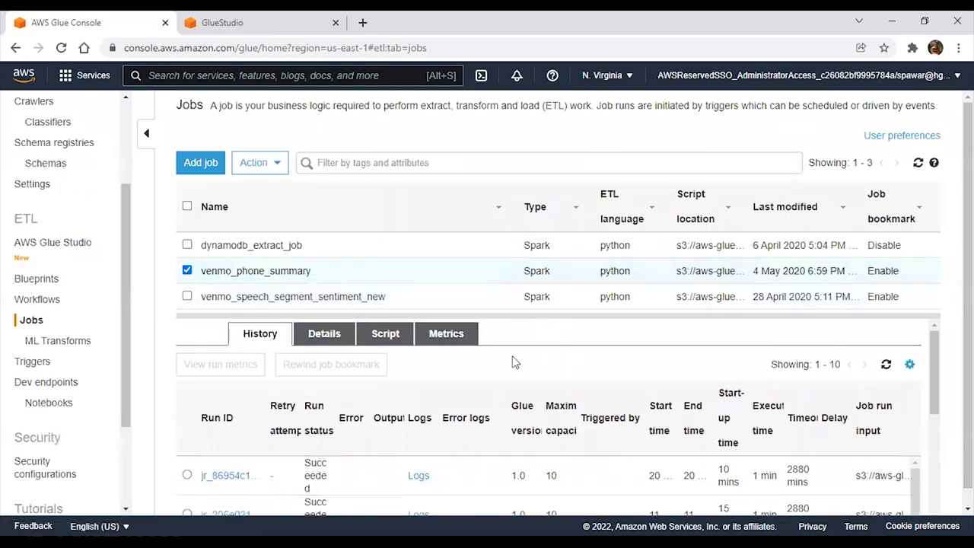
scroll(316, 466, "down", 5)
scroll(315, 472, "down", 1)
scroll(298, 457, "up", 3)
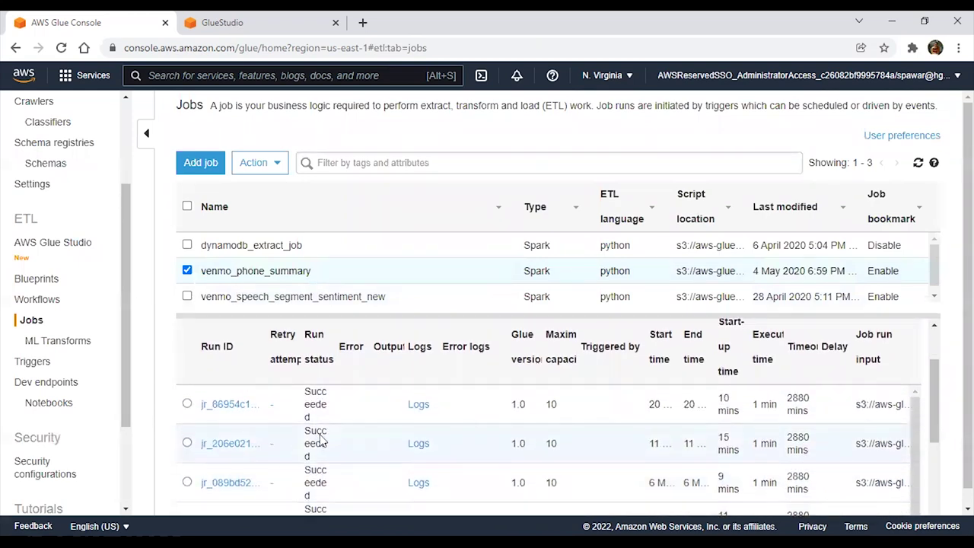
Examine the venmo_phone_summary job's details, including its Glue, Python and Spark versions.
scroll(323, 441, "up", 2)
left_click(326, 340)
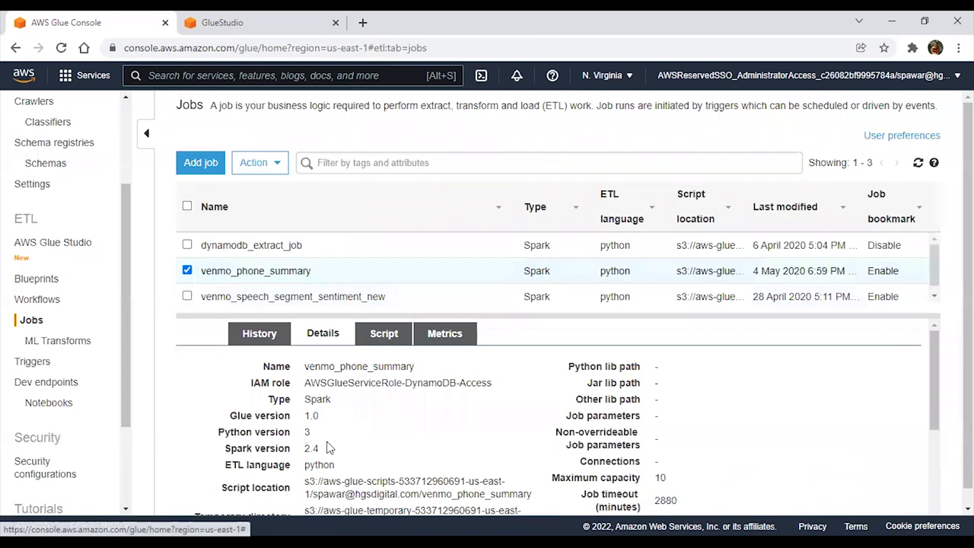
scroll(331, 449, "down", 1)
left_click_drag(302, 411, 327, 390)
scroll(342, 417, "down", 2)
scroll(342, 417, "up", 3)
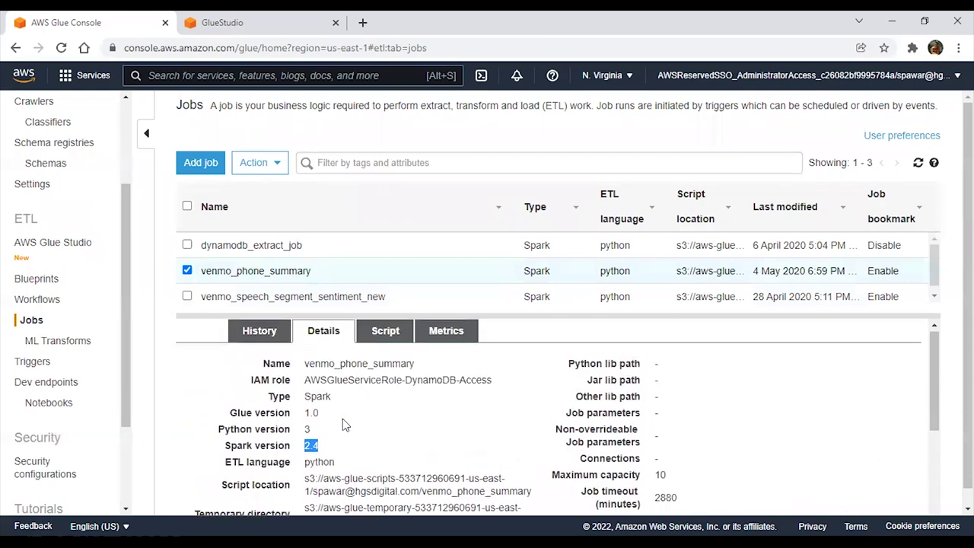
Open the venmo_phone_summary job's script for editing and enlarge the code area.
left_click(374, 331)
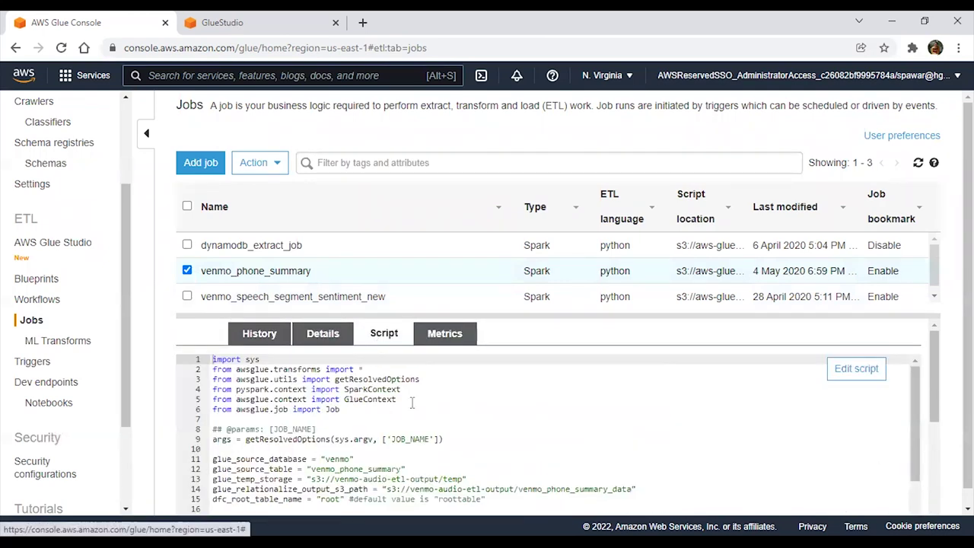
left_click(852, 369)
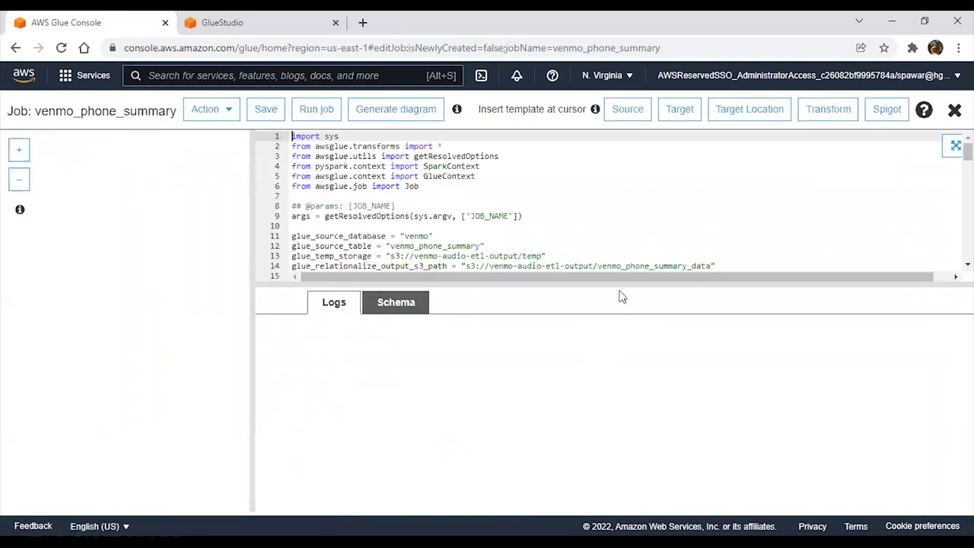
left_click_drag(624, 282, 625, 491)
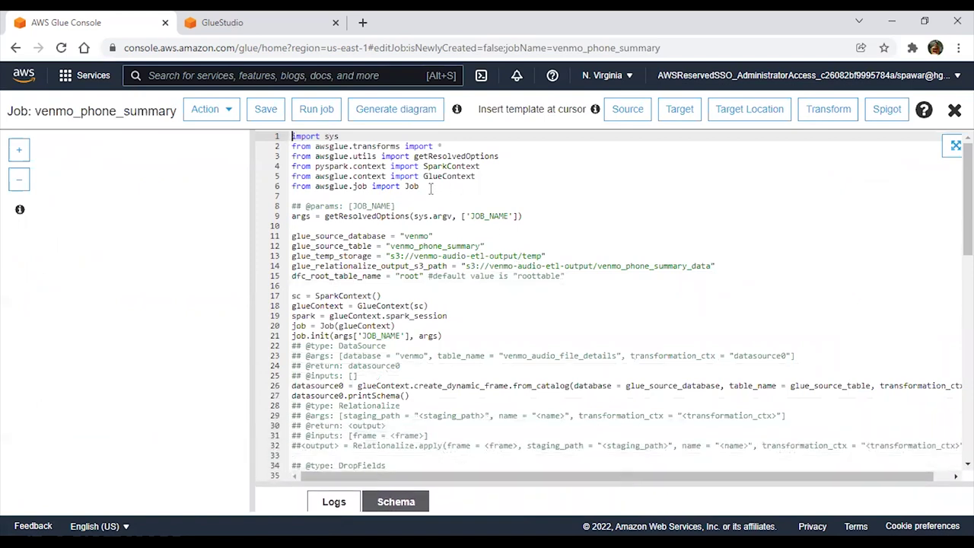
Examine the script's imports, source database and table variables, S3 output path and the create_dynamic_frame.from_catalog call.
left_click_drag(430, 187, 292, 135)
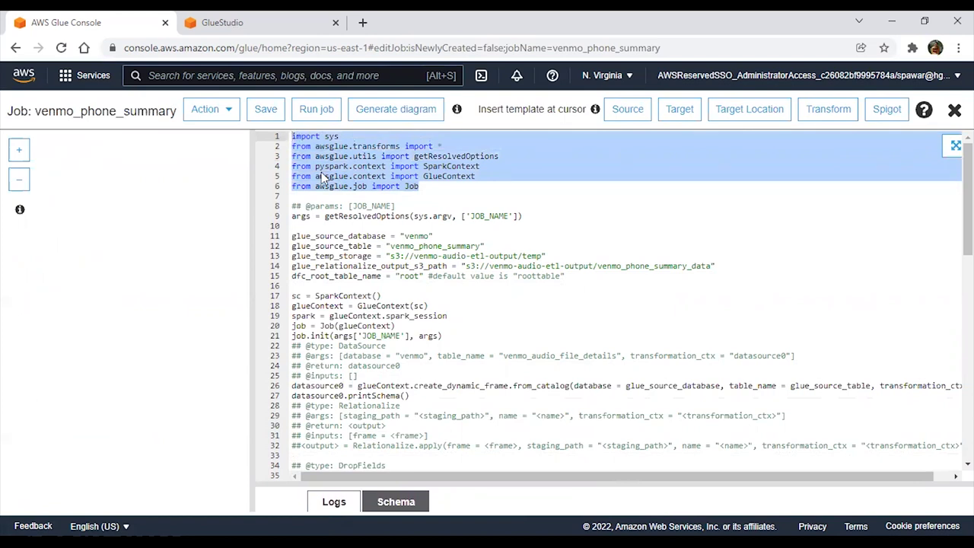
left_click_drag(494, 245, 295, 234)
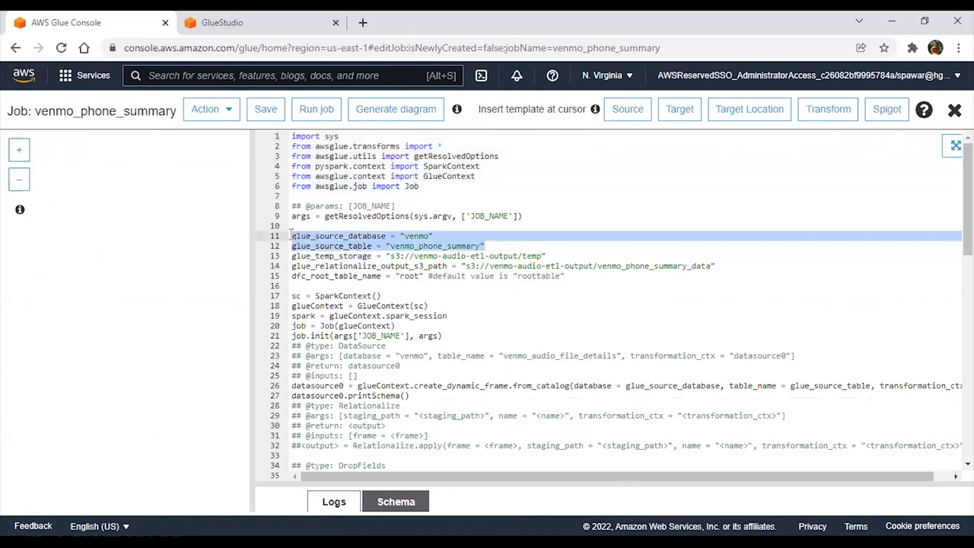
left_click_drag(292, 266, 445, 266)
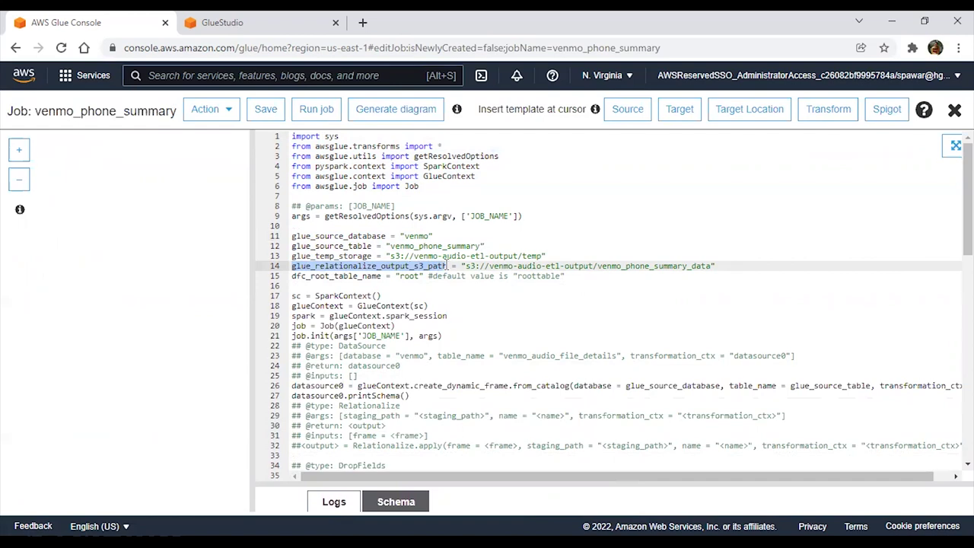
scroll(393, 283, "down", 1)
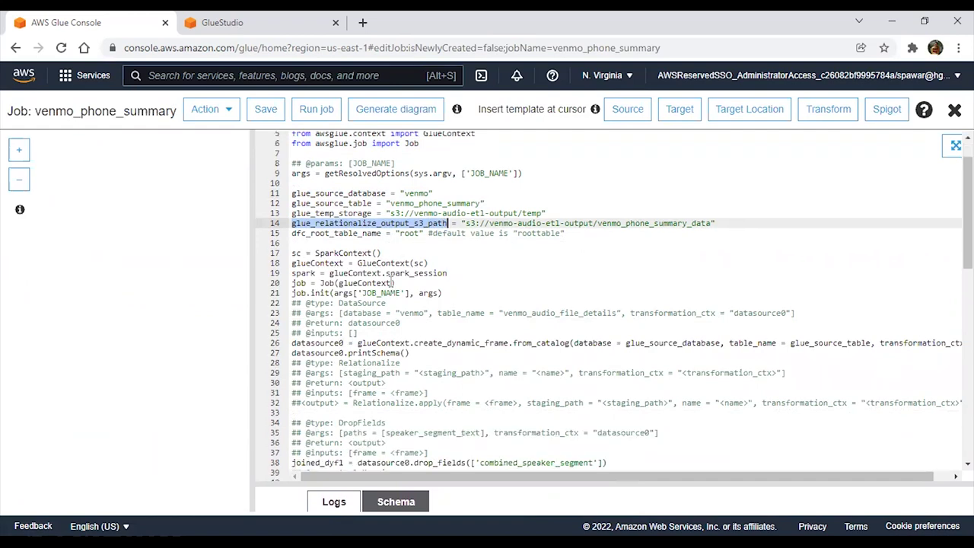
scroll(394, 283, "down", 2)
left_click_drag(414, 257, 565, 262)
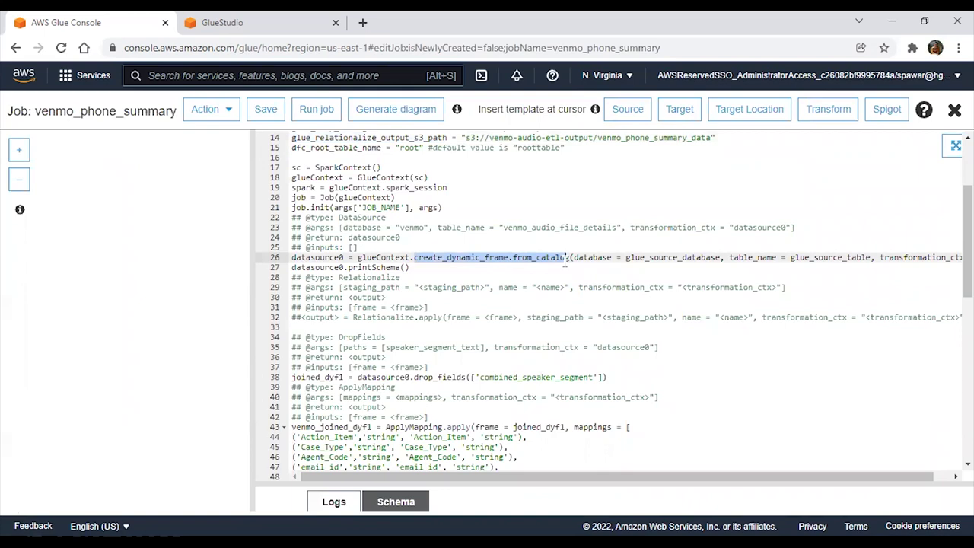
Examine the script's drop_fields and ApplyMapping transforms and the full write_dynamic_frame statement that outputs to S3.
scroll(457, 289, "down", 2)
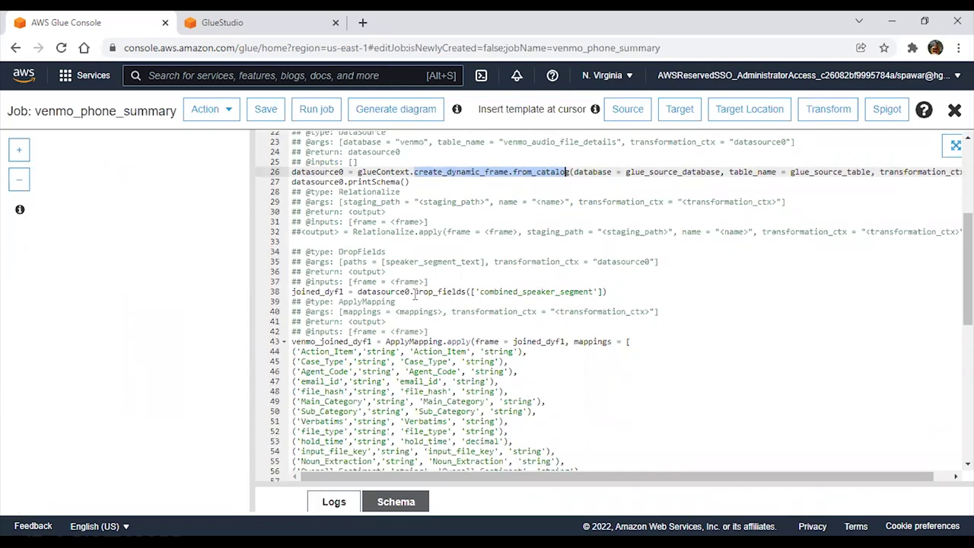
left_click_drag(415, 293, 604, 293)
scroll(586, 295, "down", 2)
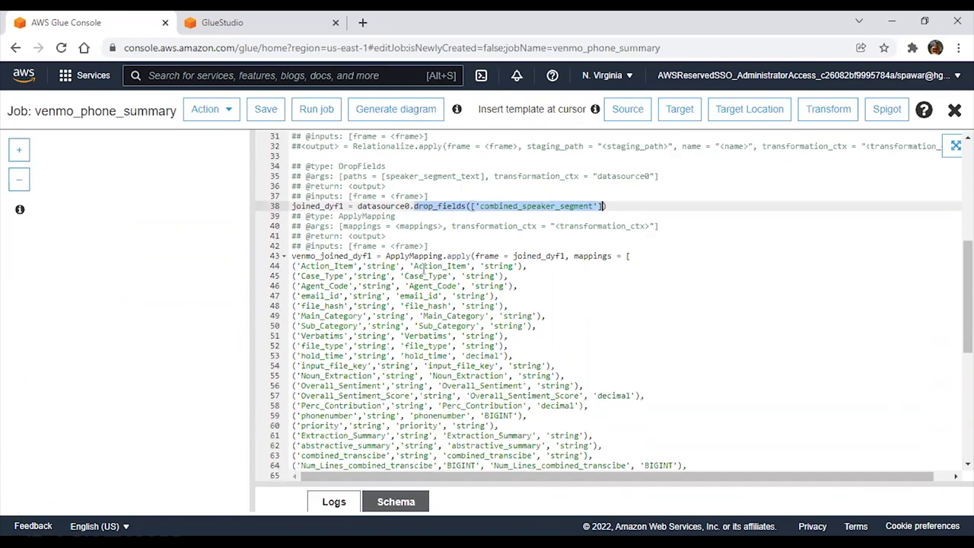
double_click(437, 257)
scroll(423, 257, "down", 10)
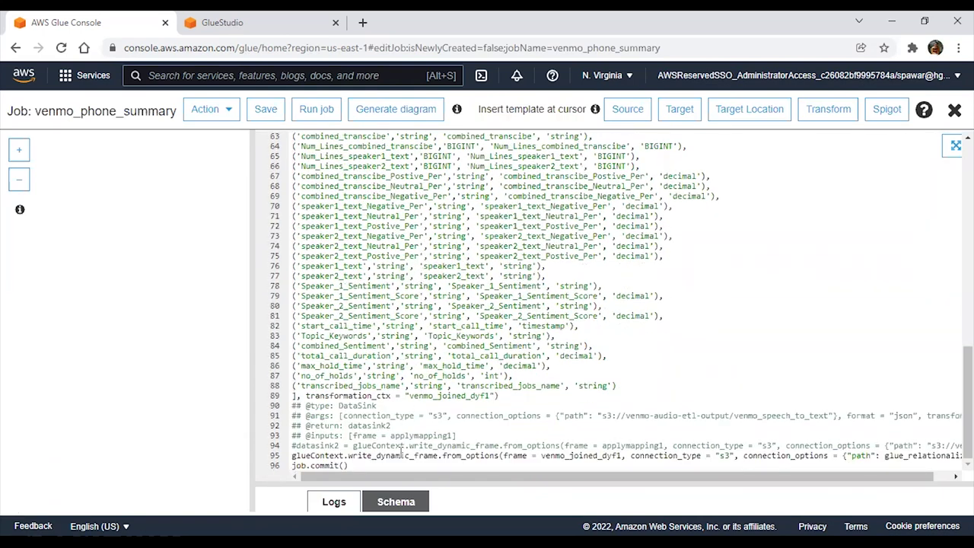
left_click_drag(649, 476, 847, 487)
left_click(792, 455)
left_click_drag(791, 455, 528, 481)
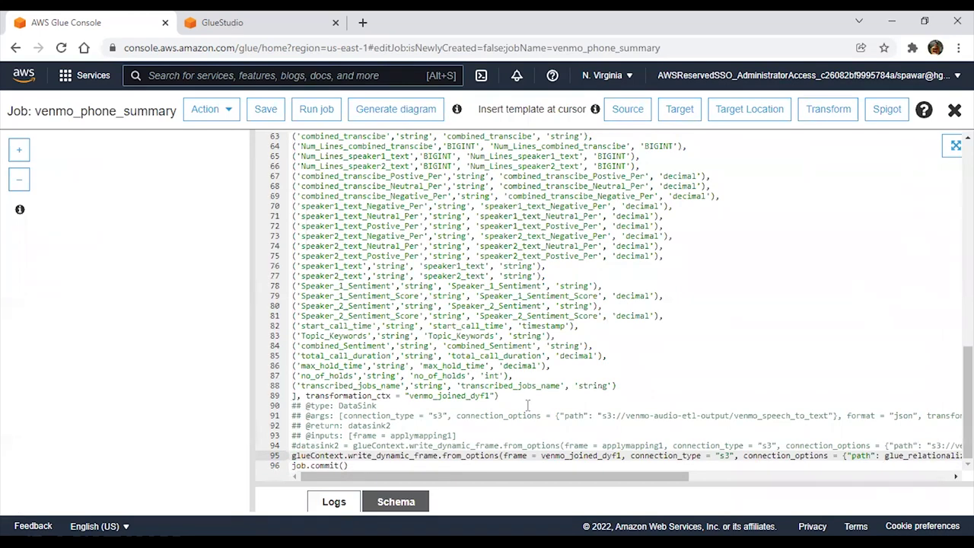
Insert a source template for the venmo_speech_to_text table on blank line 10 of the script and remove it again.
scroll(529, 405, "up", 12)
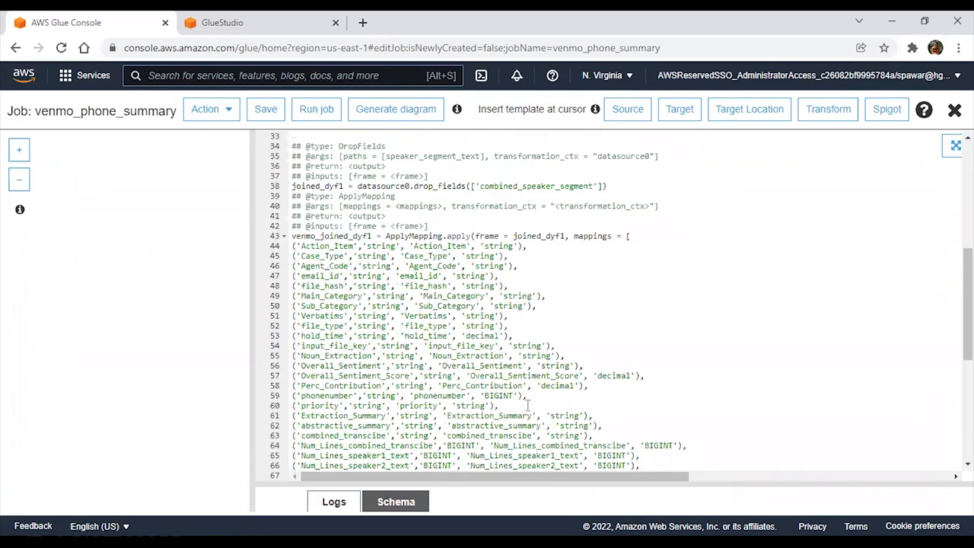
scroll(459, 204, "up", 4)
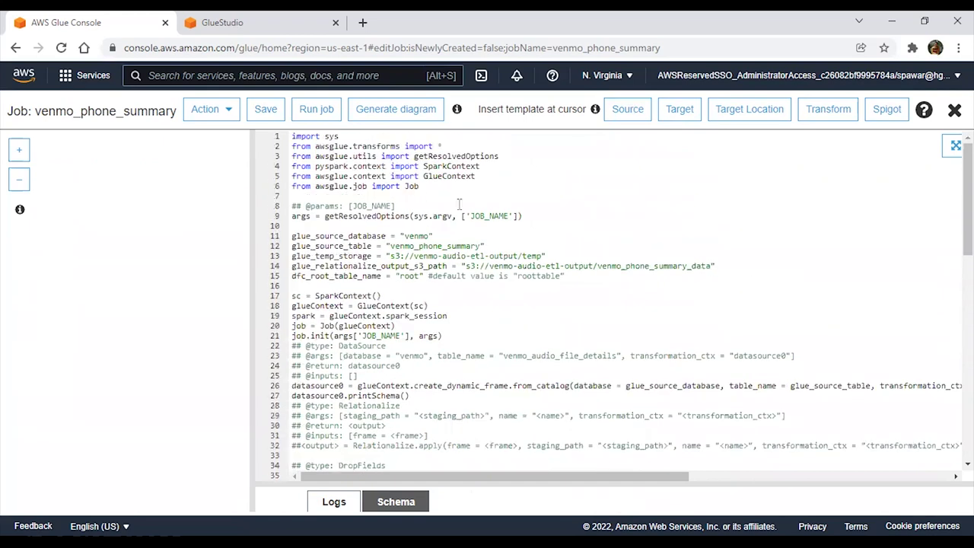
left_click(330, 197)
left_click_drag(479, 109, 583, 111)
left_click(345, 218)
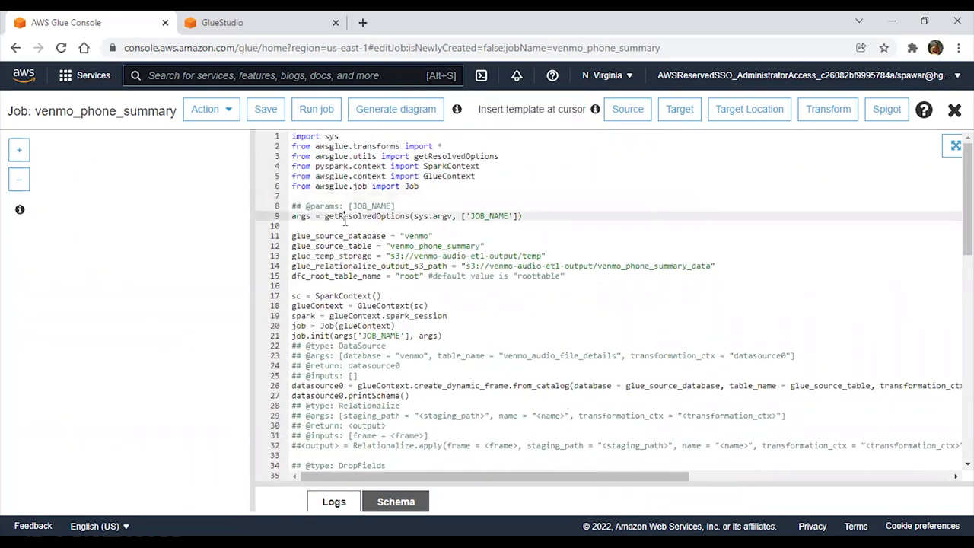
left_click(331, 225)
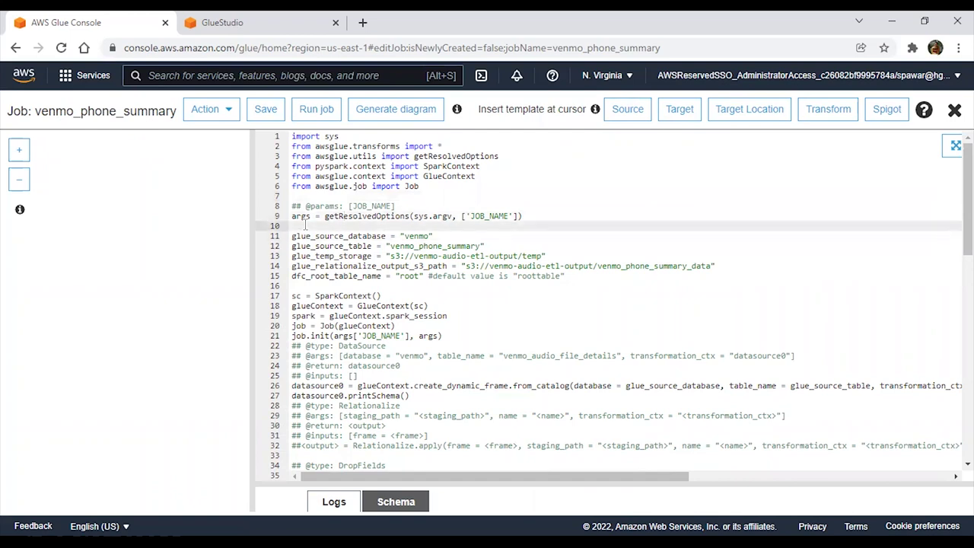
left_click(630, 115)
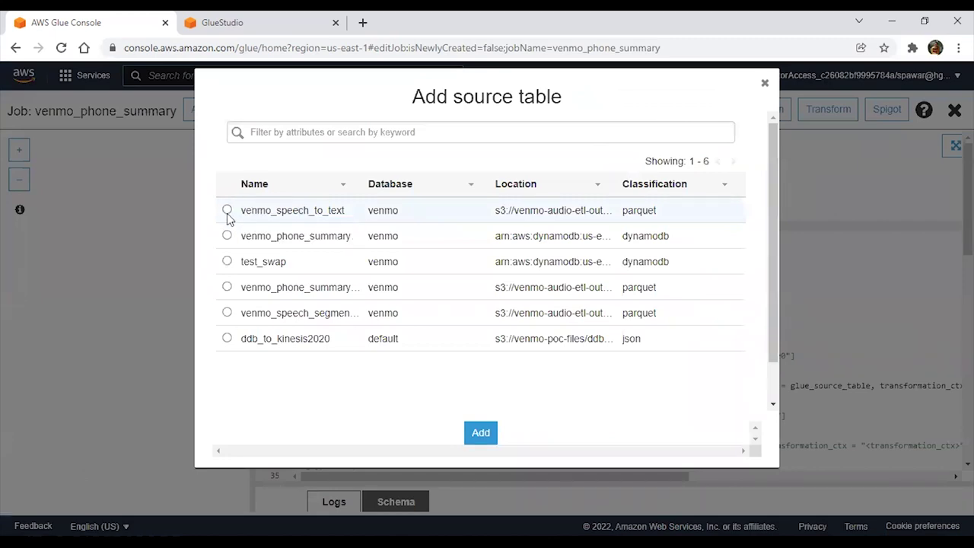
left_click(227, 210)
left_click(480, 433)
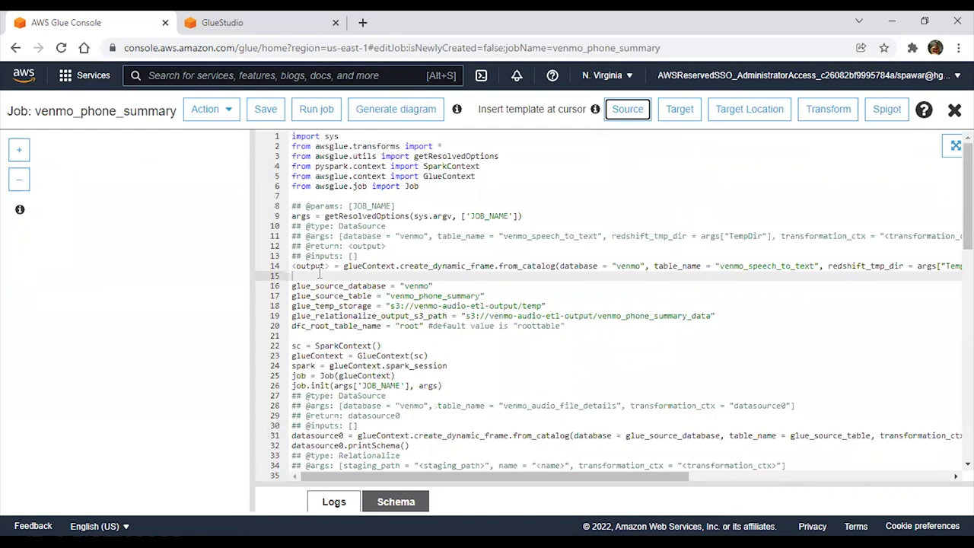
left_click_drag(319, 273, 291, 206)
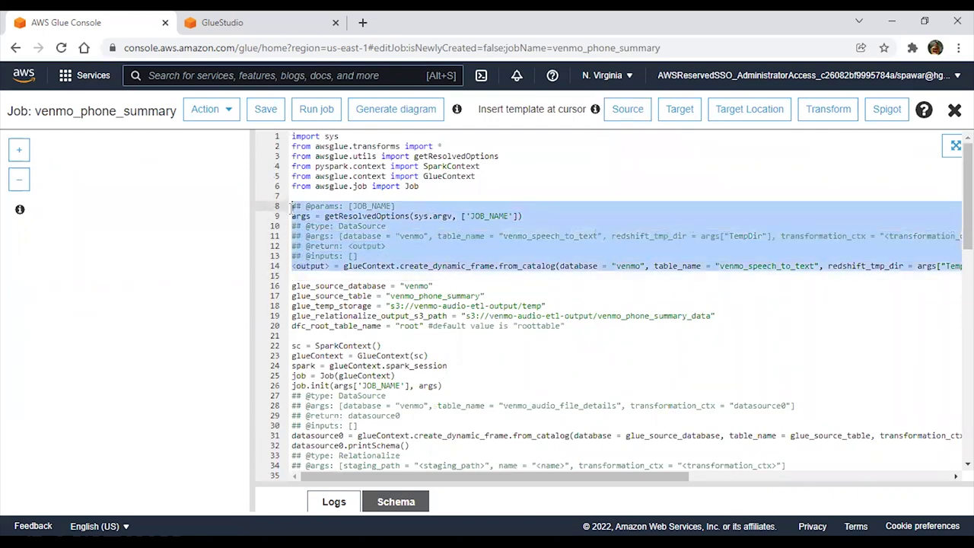
key("Delete")
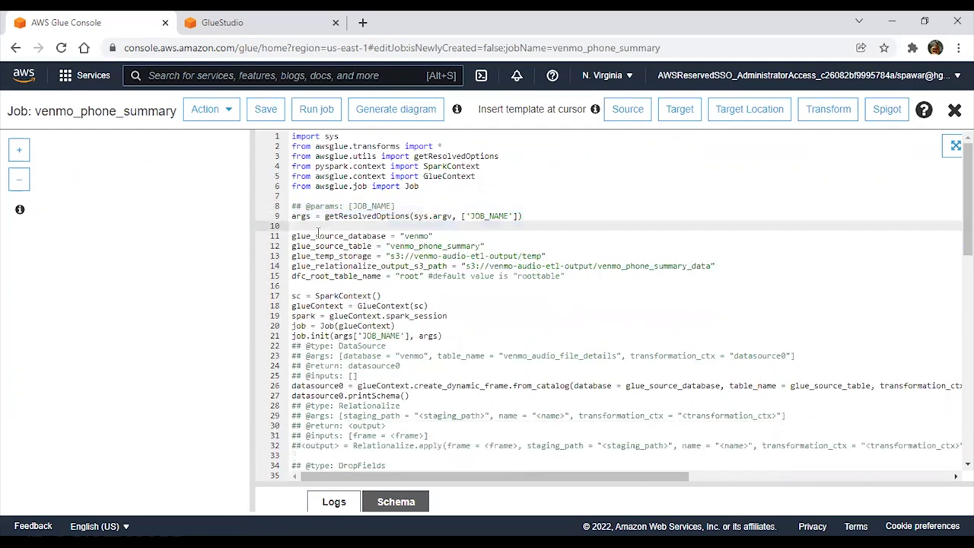
View the target location template form, close it, and examine the ApplyMapping, Filter and Relationalize entries among the transform templates.
left_click(745, 113)
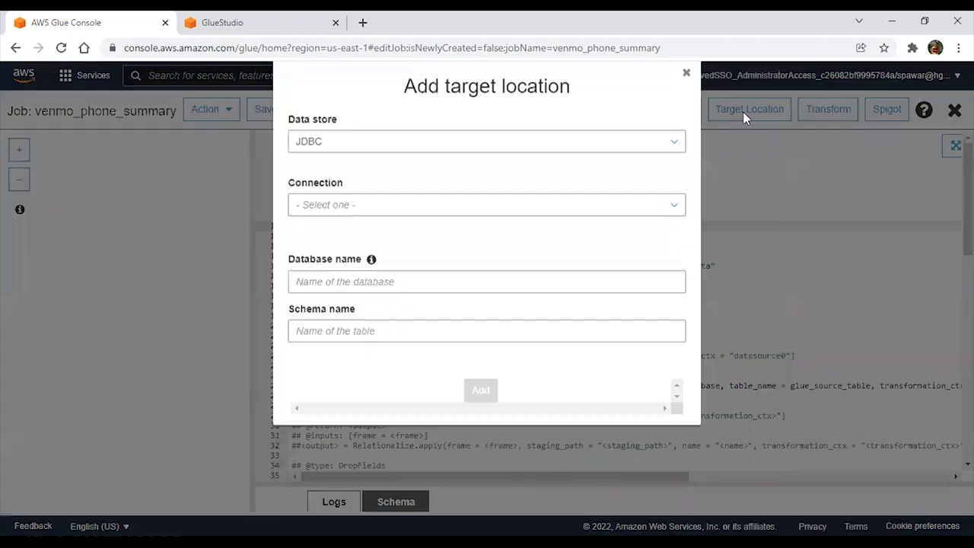
left_click(686, 84)
left_click(851, 111)
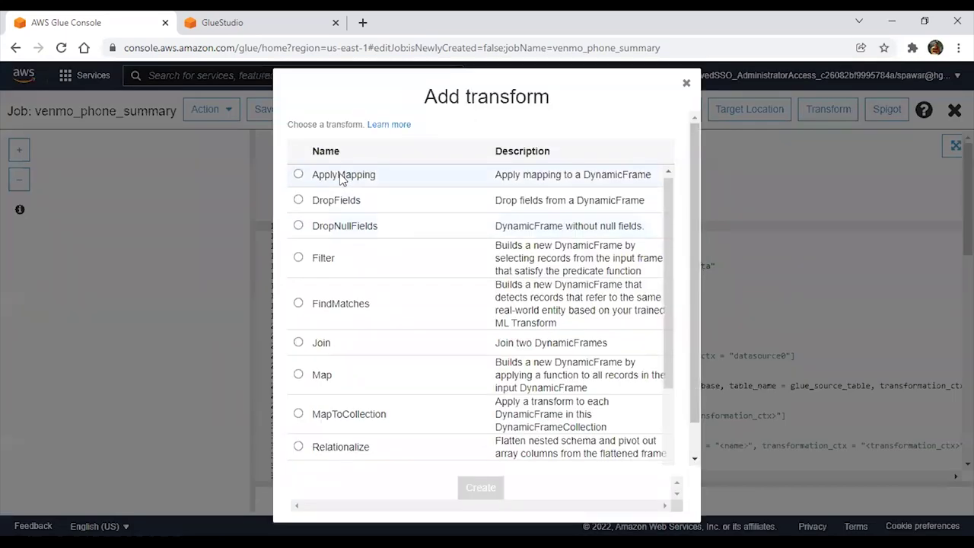
scroll(350, 289, "down", 3)
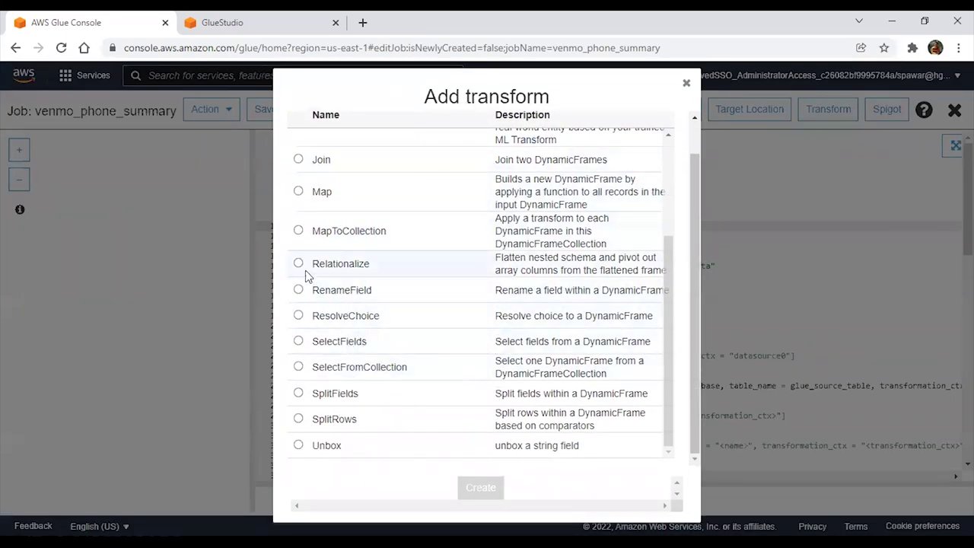
double_click(335, 264)
scroll(375, 267, "up", 2)
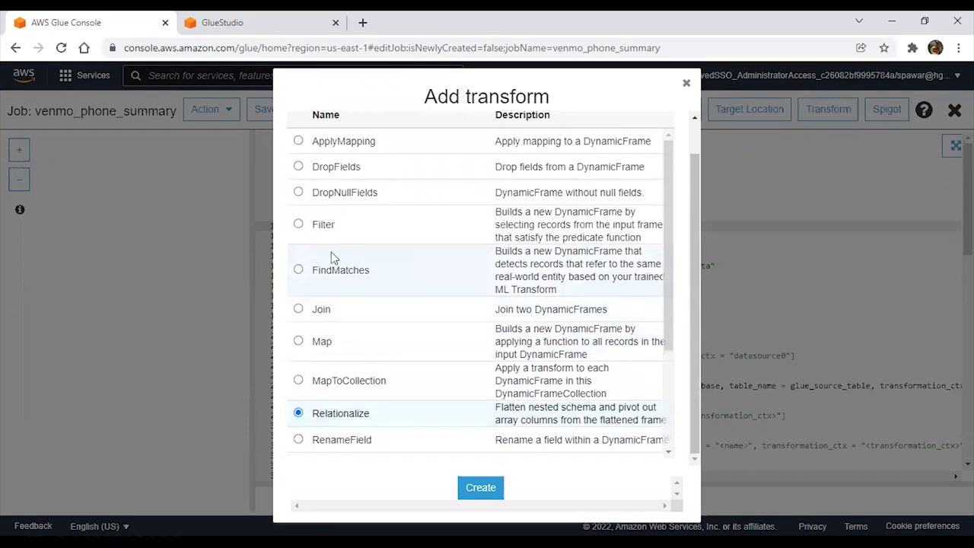
double_click(320, 226)
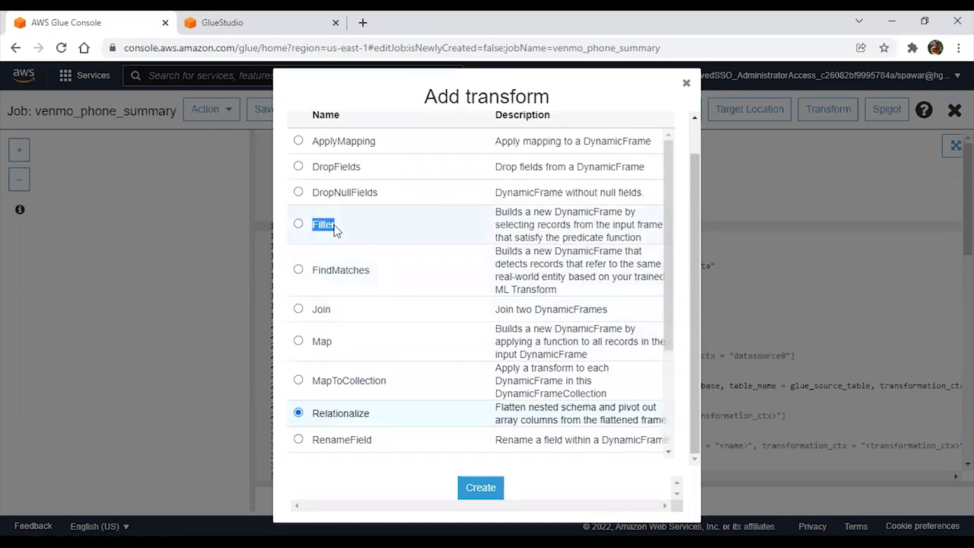
double_click(327, 143)
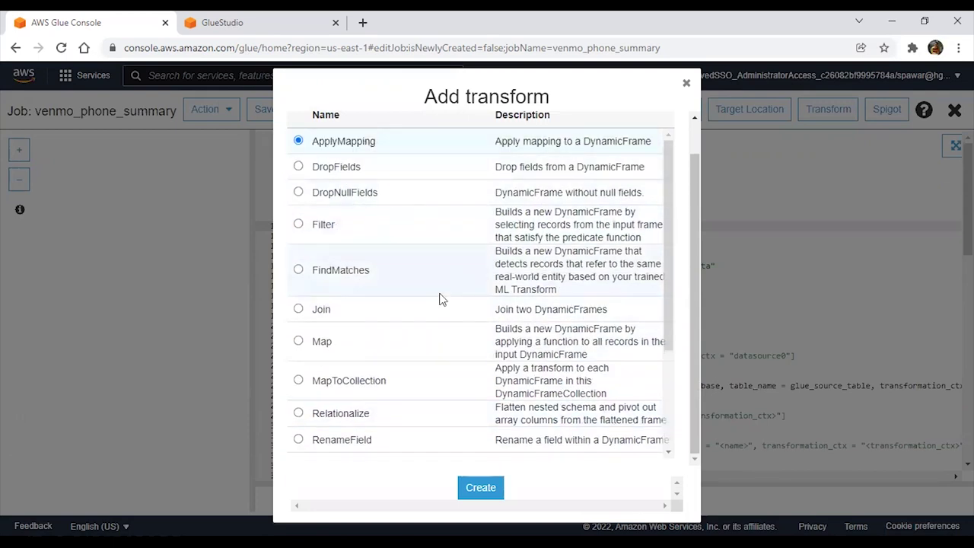
Examine the RenameField, SelectFromCollection and Map transform templates and close the list without inserting one.
scroll(548, 228, "down", 2)
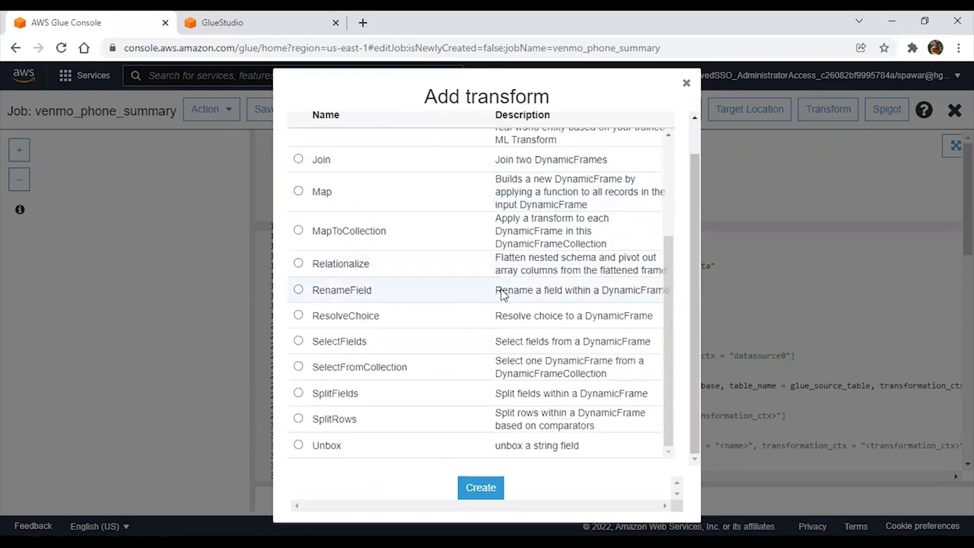
left_click_drag(378, 298, 316, 297)
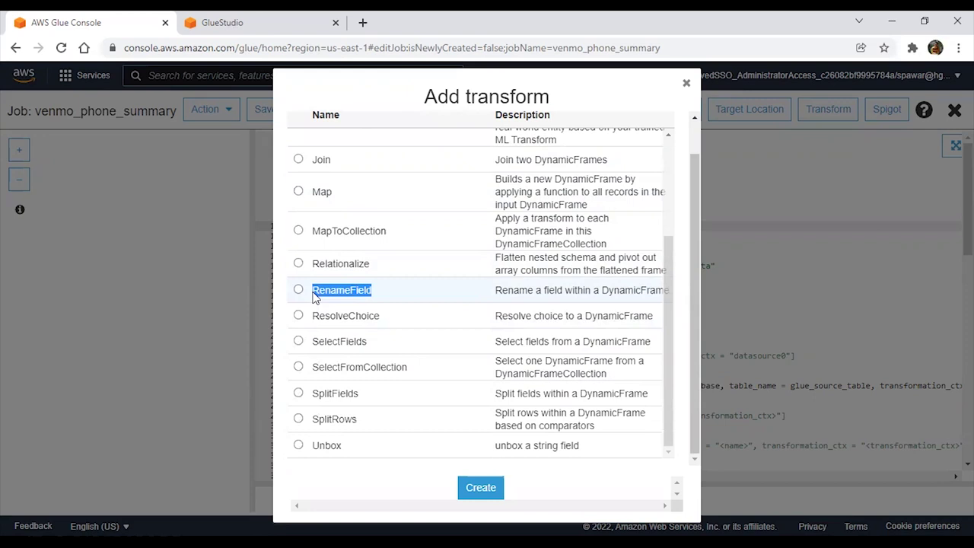
left_click(316, 297)
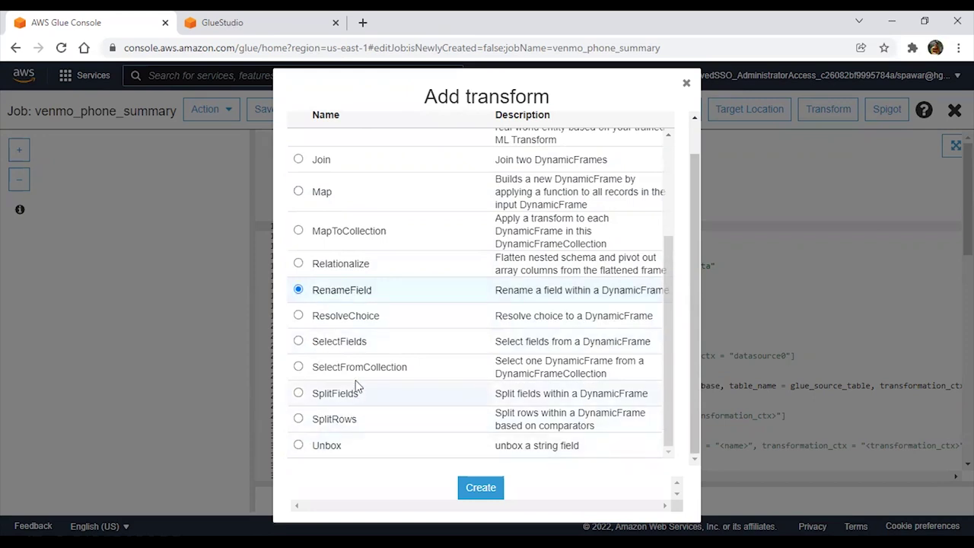
left_click_drag(409, 372, 318, 370)
left_click(318, 370)
left_click_drag(329, 194, 314, 194)
left_click(315, 194)
scroll(437, 342, "up", 3)
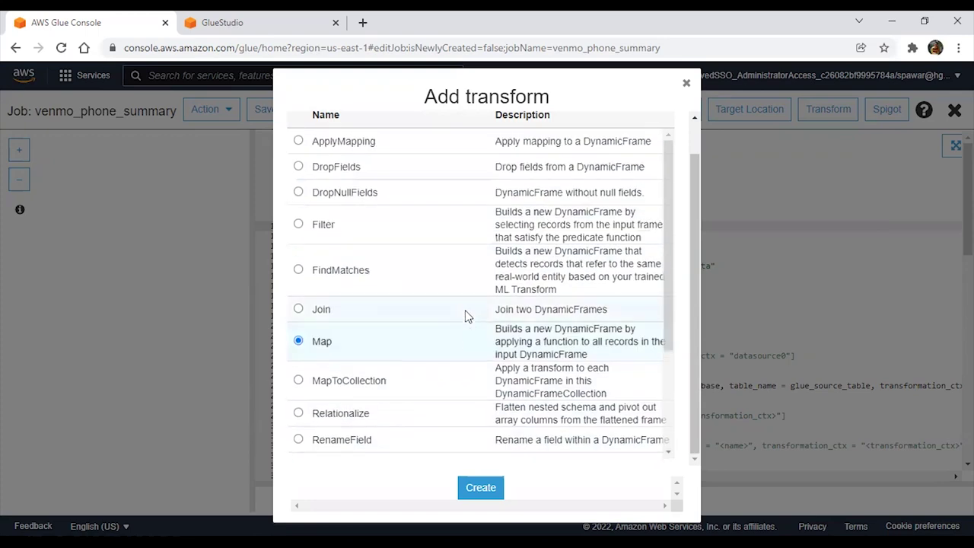
left_click(686, 83)
Examine the script's ApplyMapping call and its field mappings through to the job.commit() line.
scroll(553, 301, "down", 1)
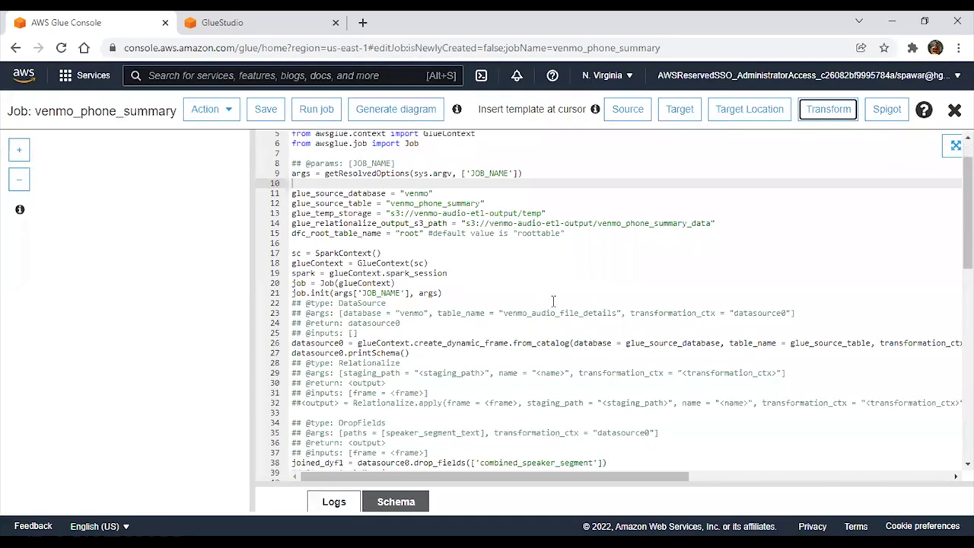
scroll(470, 358, "down", 5)
double_click(419, 299)
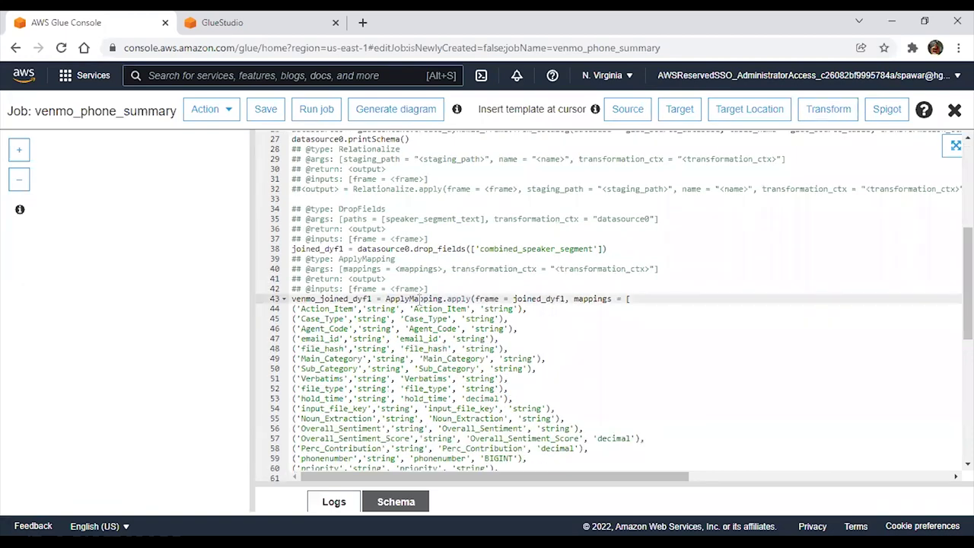
key("Left")
scroll(421, 308, "down", 8)
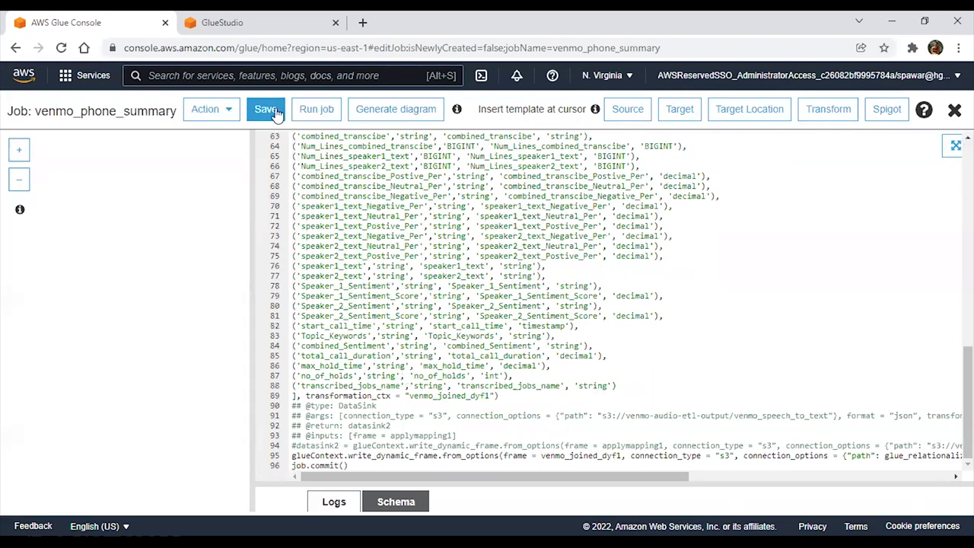
Try to generate the venmo_phone_summary script's diagram and close the script editor.
left_click(366, 113)
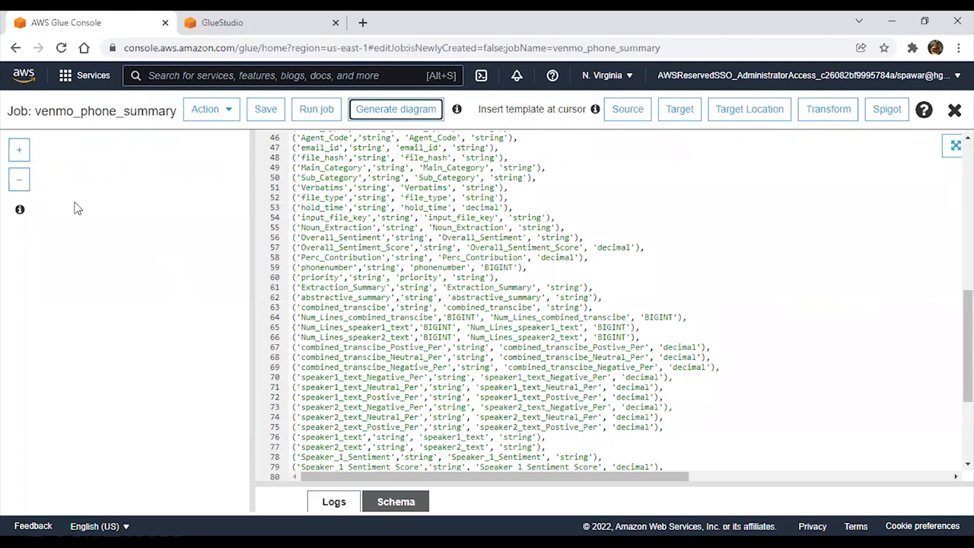
left_click(226, 115)
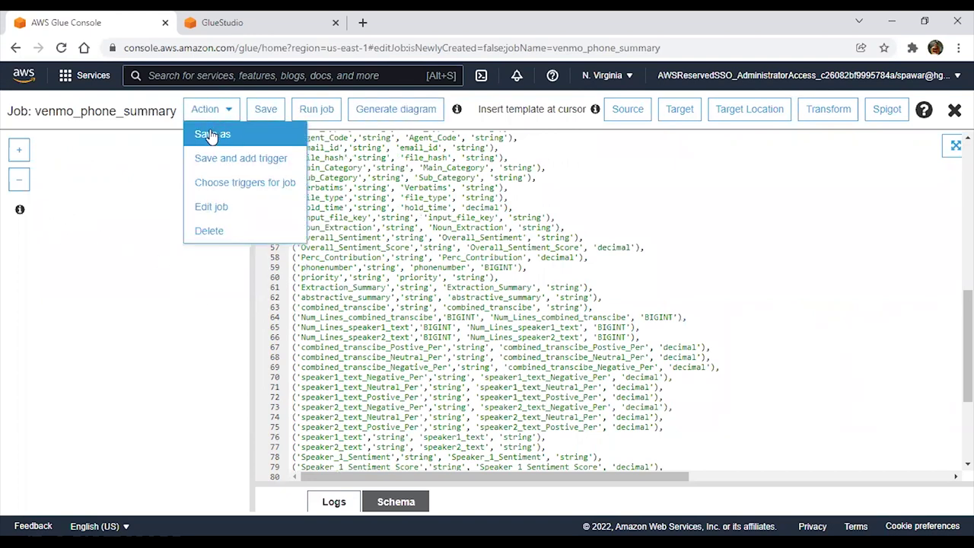
left_click(266, 108)
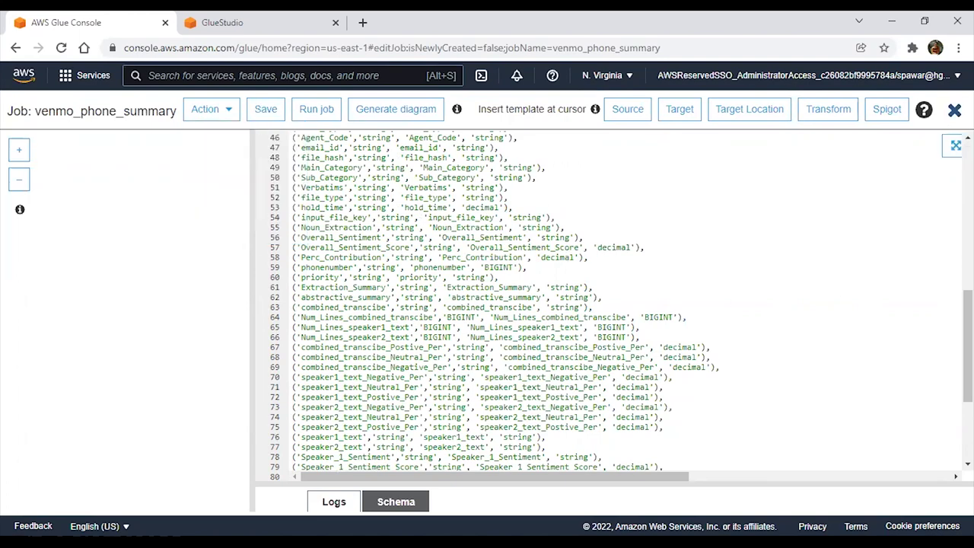
left_click(954, 110)
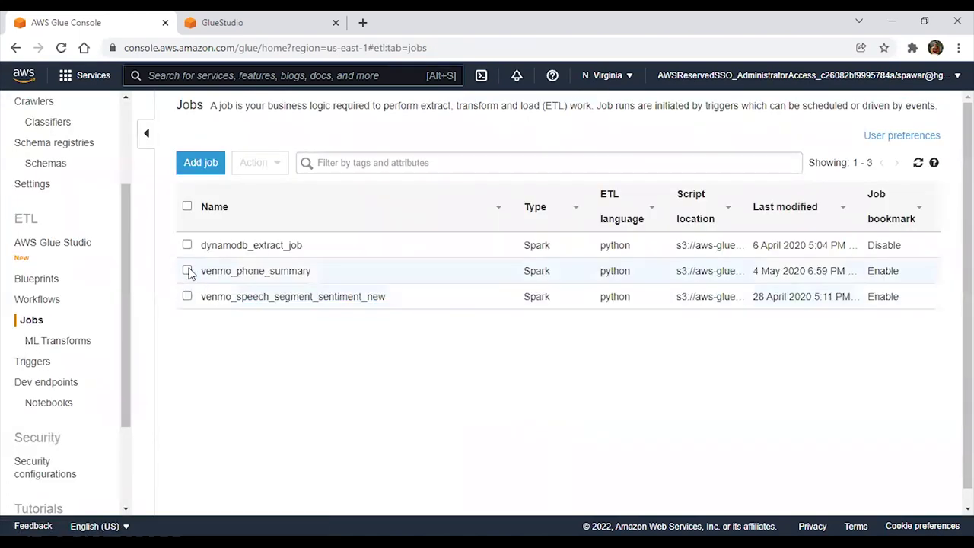
Review the run, stop and other actions available for the venmo_phone_summary job and deselect it.
left_click(187, 271)
left_click(255, 162)
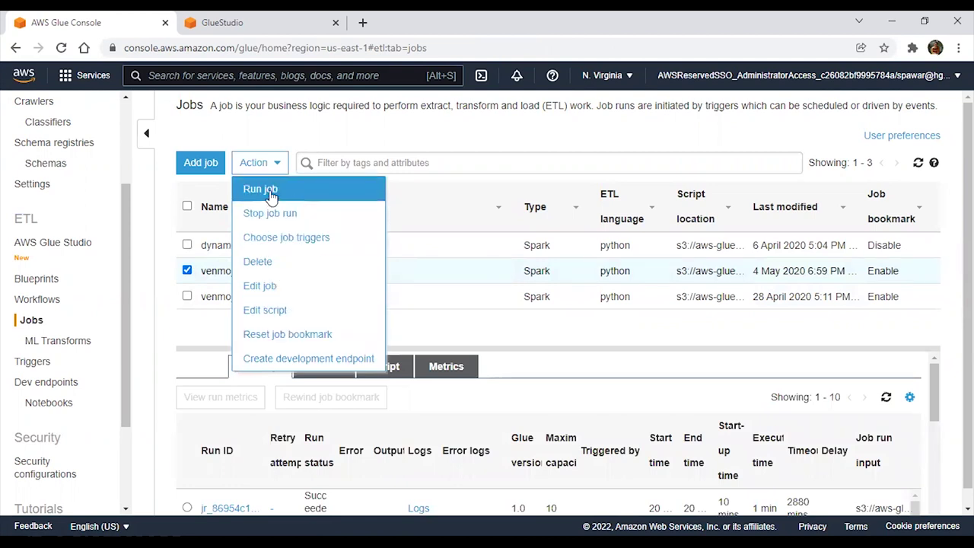
left_click(268, 190)
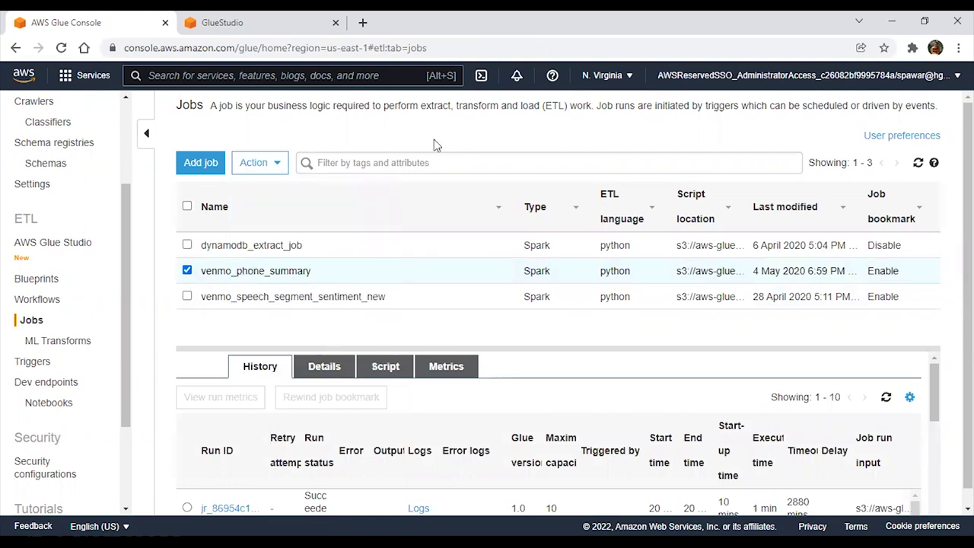
left_click(263, 167)
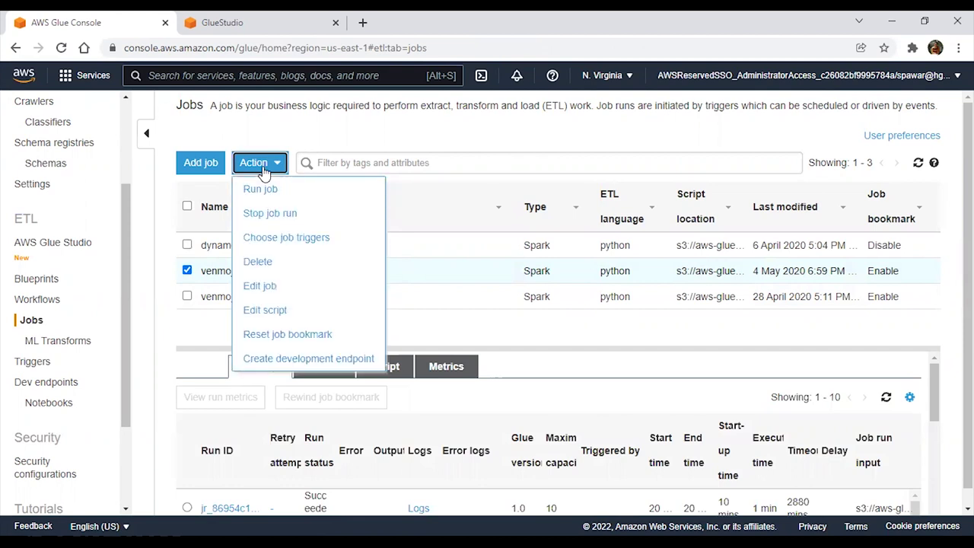
left_click(343, 206)
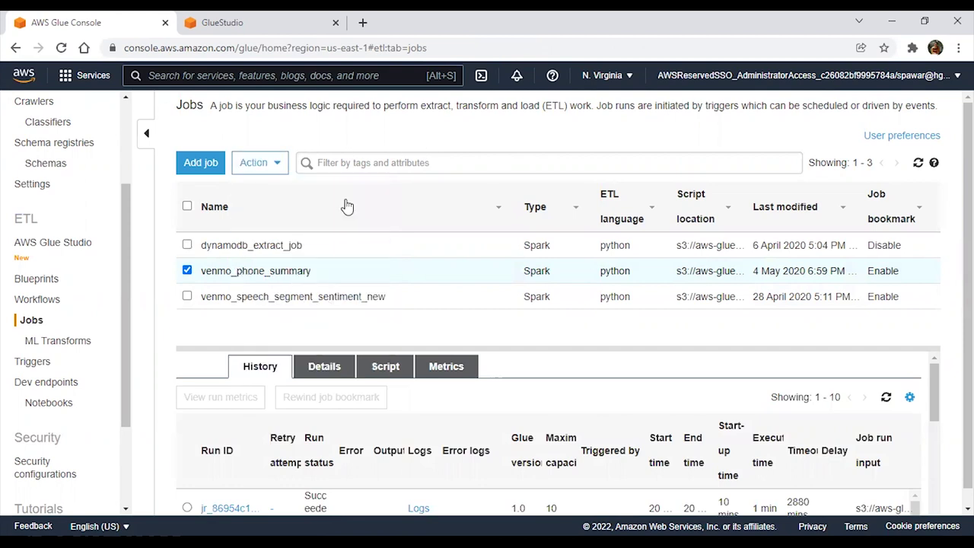
left_click(187, 271)
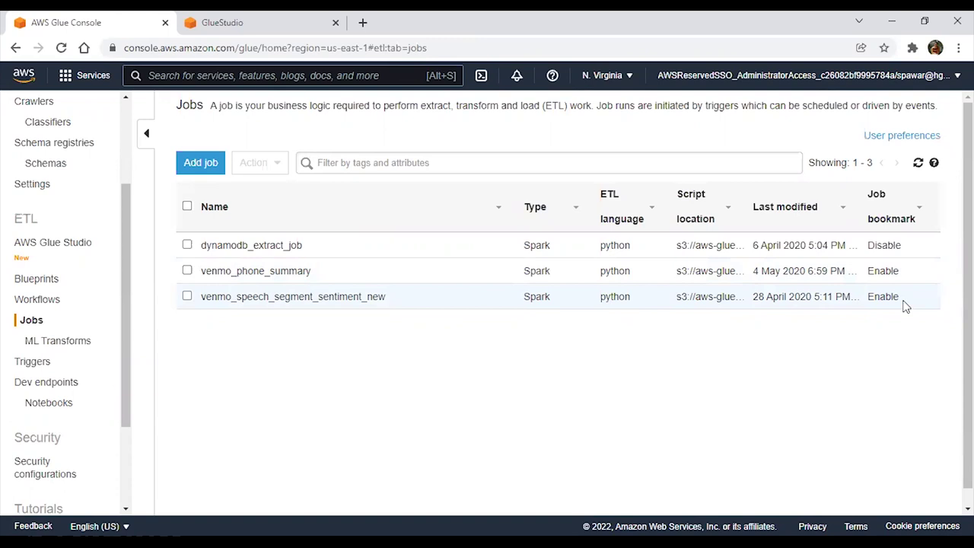
Check the job bookmark setting of the venmo_speech_segment_sentiment_new job and deselect the job.
left_click_drag(905, 303, 875, 300)
left_click(874, 299)
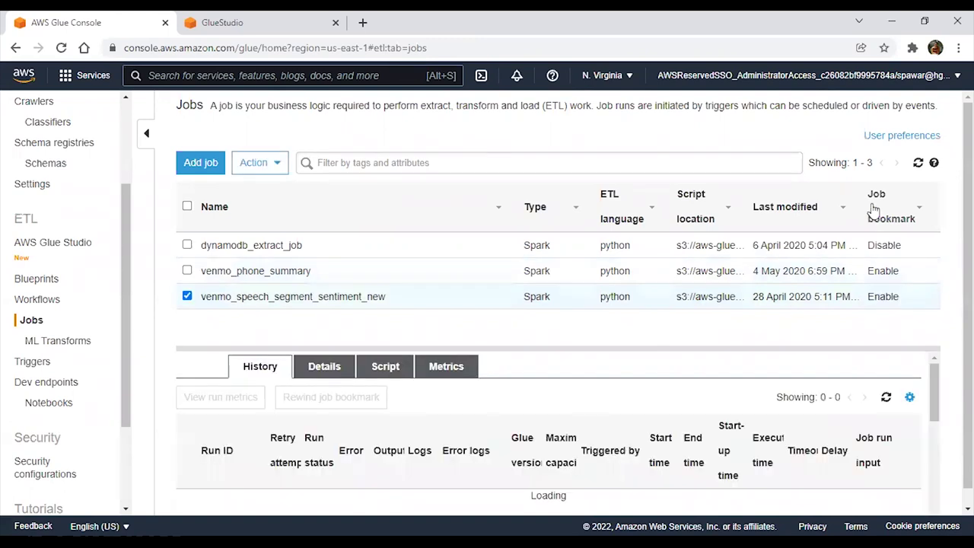
left_click_drag(879, 299, 898, 298)
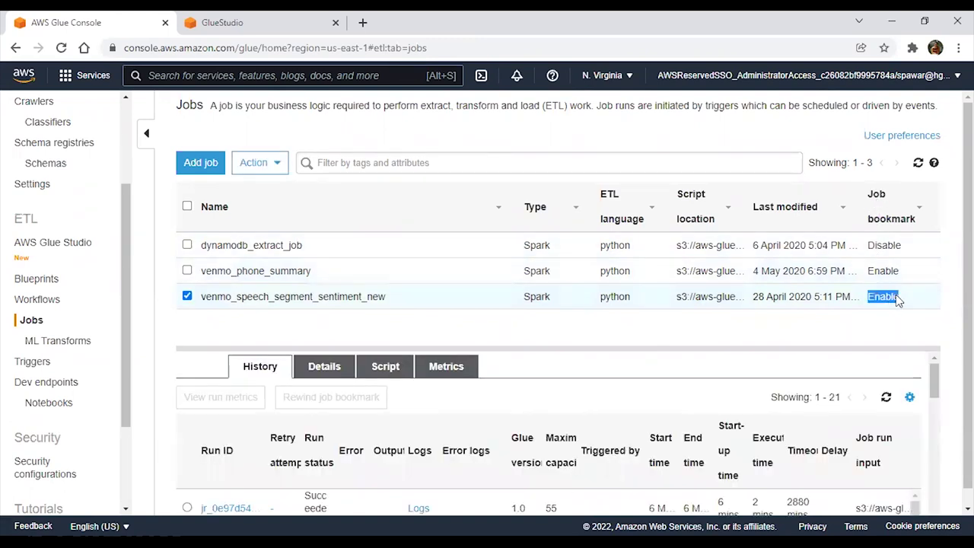
left_click(188, 297)
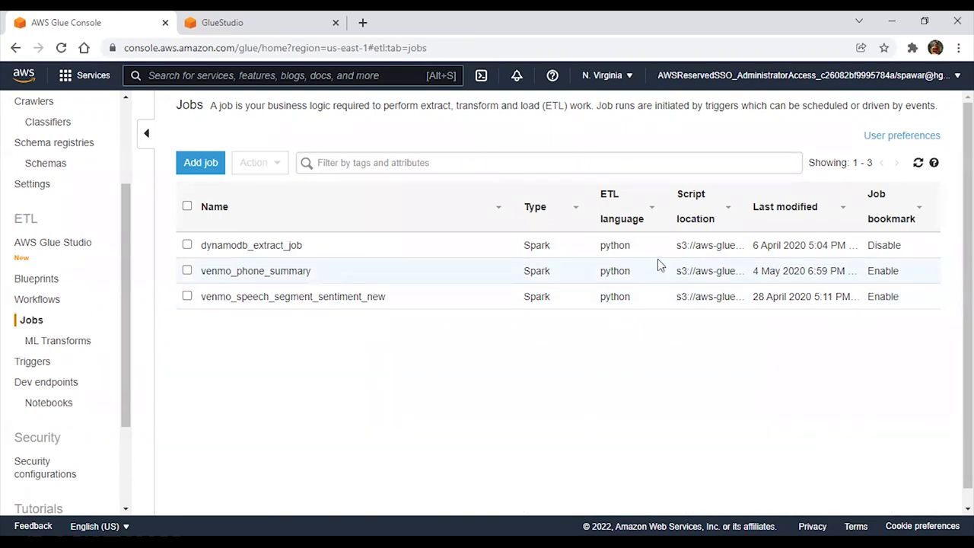
Try to reset the job bookmark of the dynamodb_extract_job job.
left_click(187, 245)
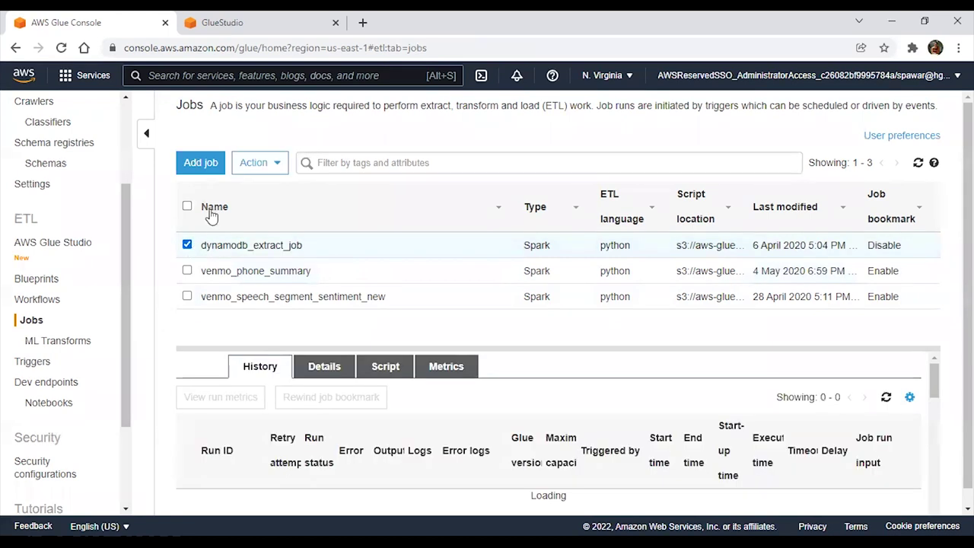
left_click(252, 164)
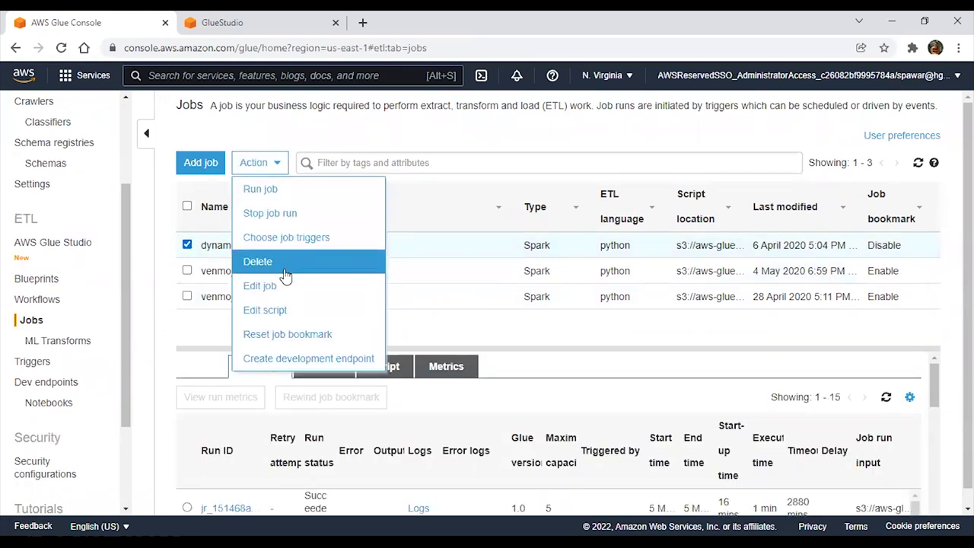
left_click(286, 335)
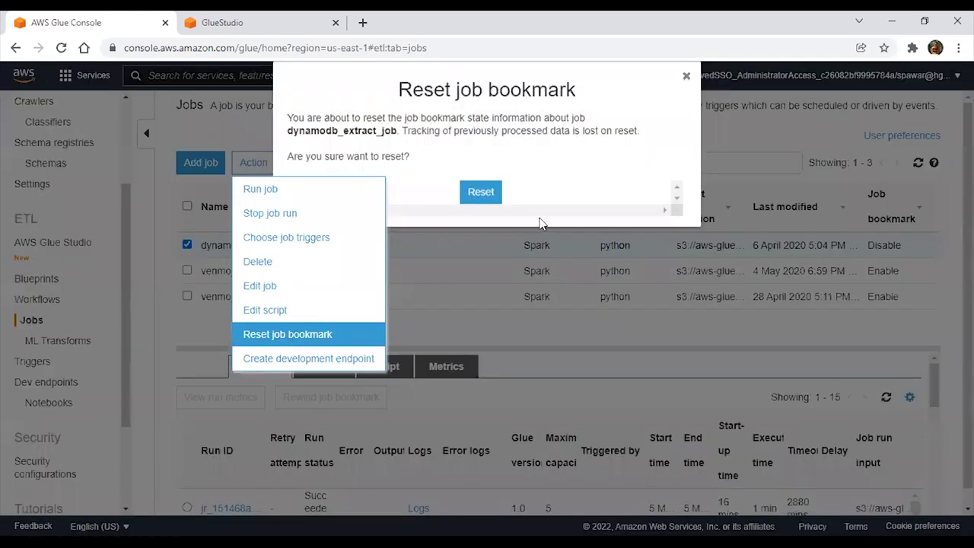
left_click(483, 200)
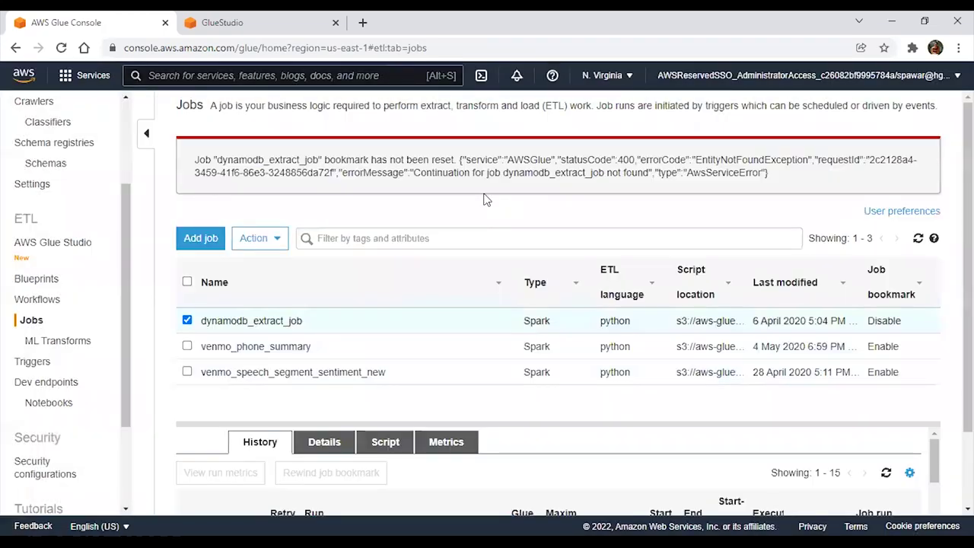
Open the dynamodb_extract_job settings for editing and review its Advanced properties and Monitoring options.
left_click(255, 239)
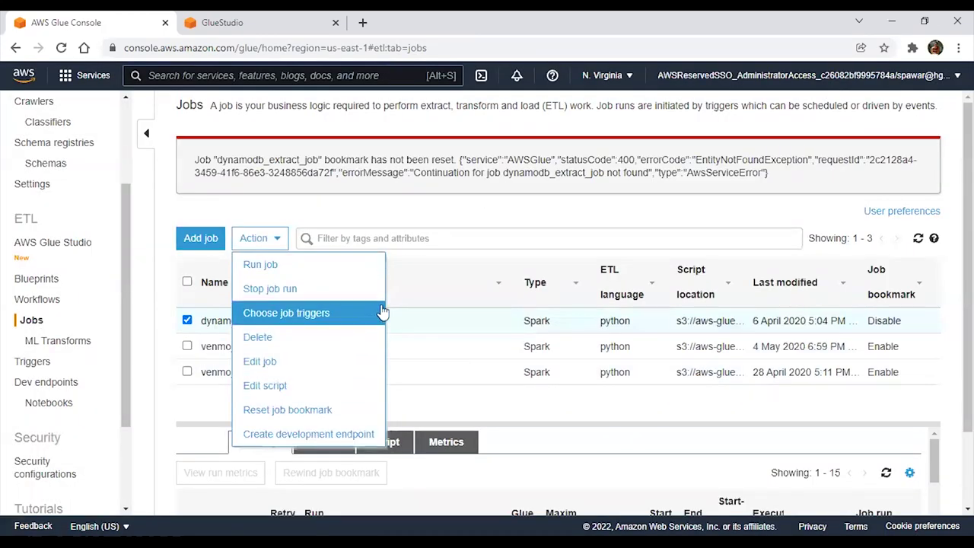
left_click(285, 368)
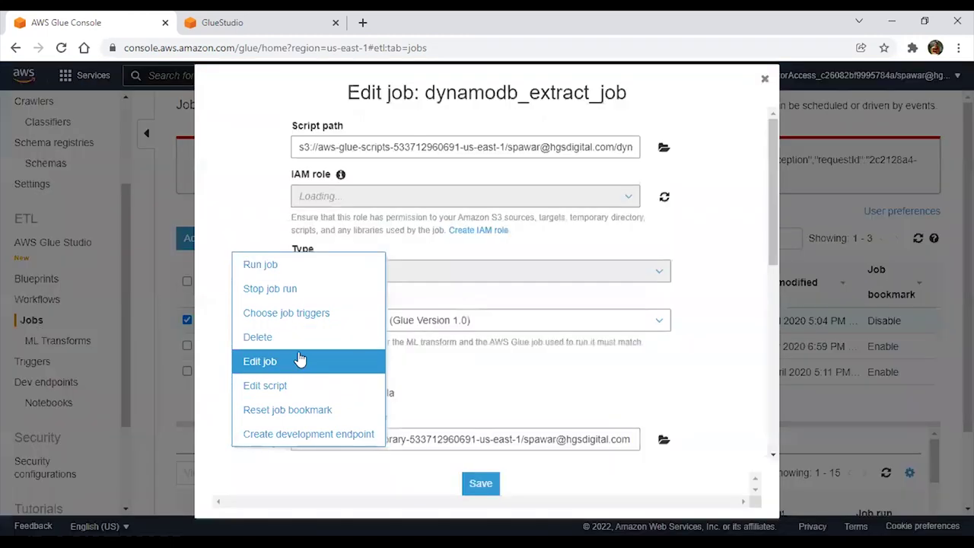
scroll(522, 348, "down", 4)
scroll(520, 348, "down", 3)
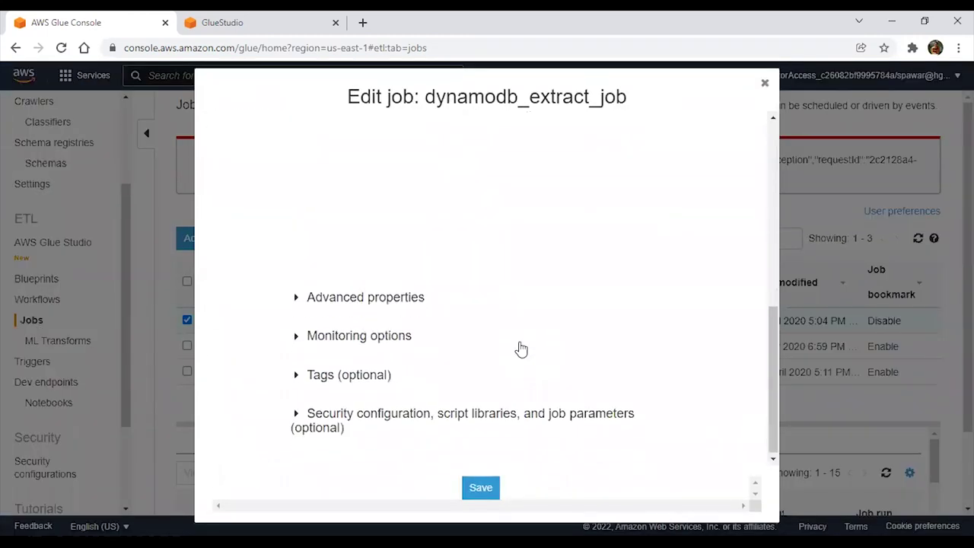
left_click(366, 300)
scroll(367, 307, "down", 1)
scroll(369, 308, "down", 1)
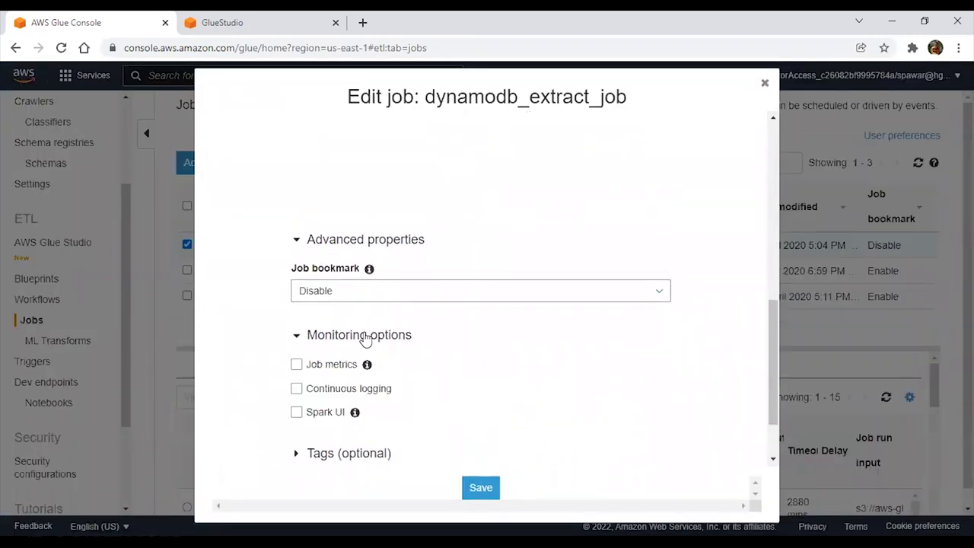
left_click(339, 335)
scroll(365, 327, "down", 1)
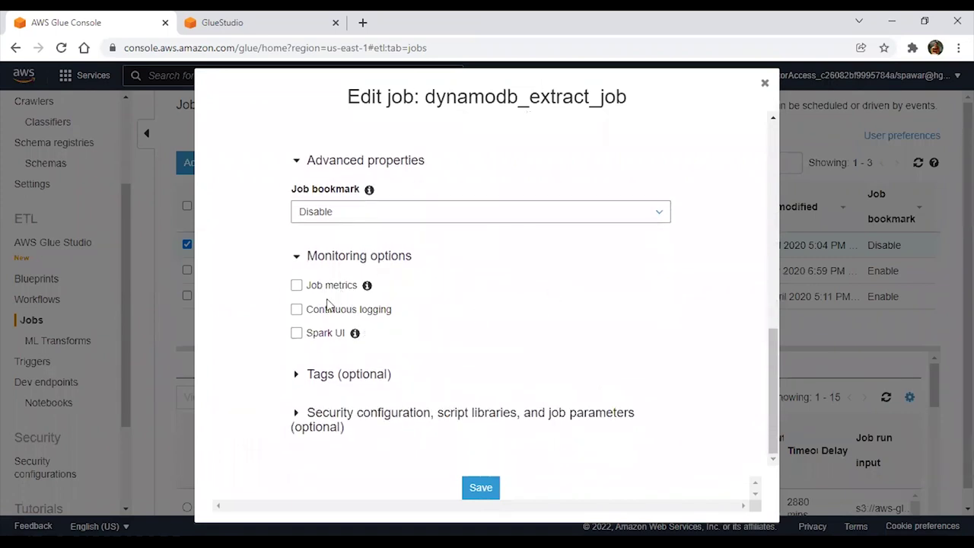
scroll(302, 293, "down", 5)
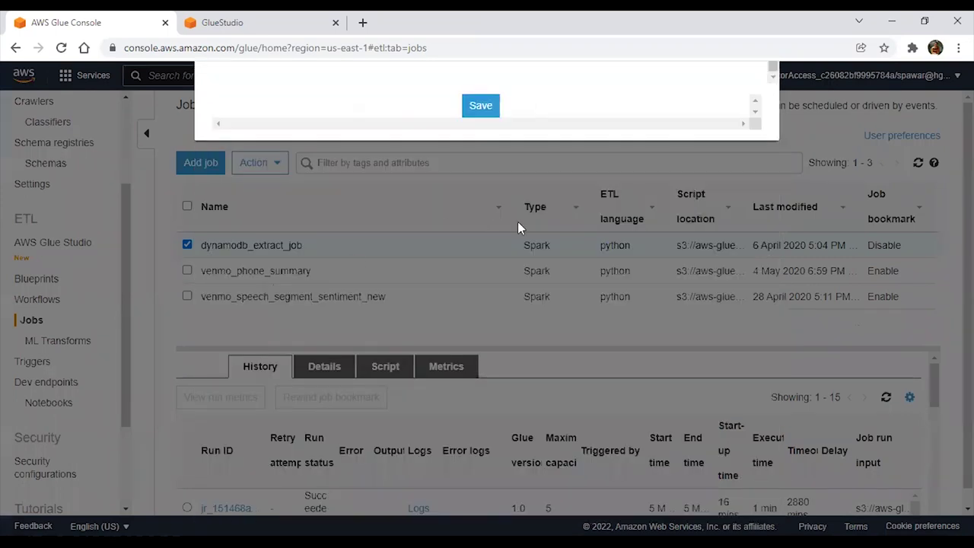
Close the job settings without saving and review the actions available for dynamodb_extract_job.
left_click(746, 139)
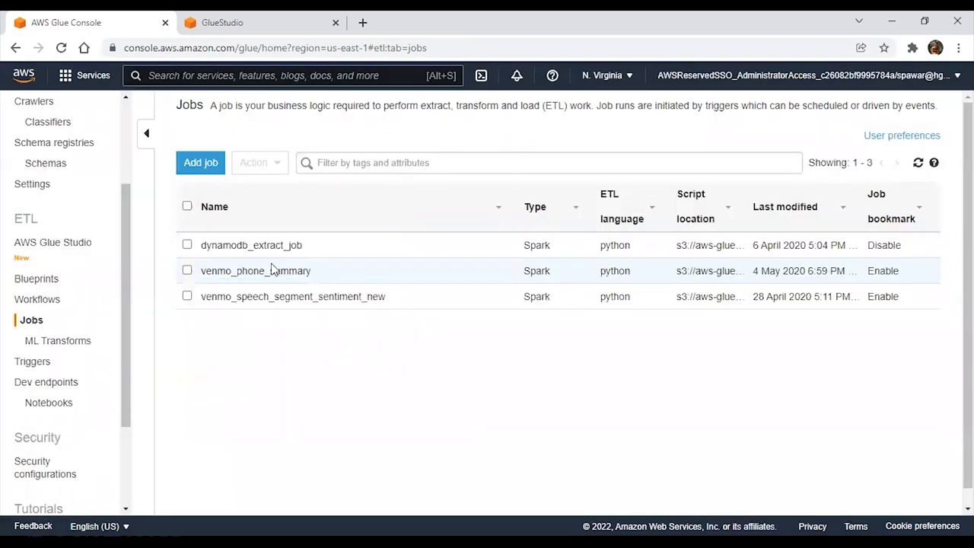
left_click(187, 245)
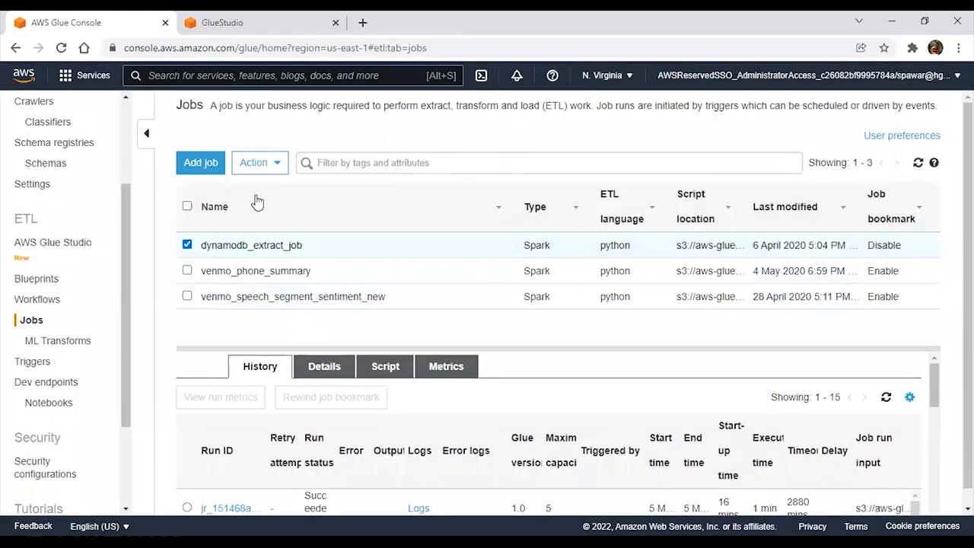
left_click(260, 163)
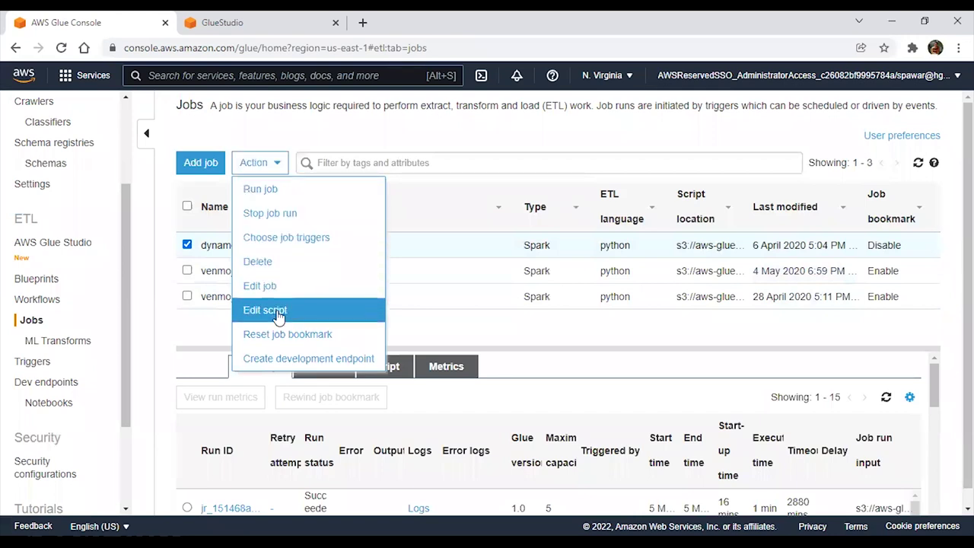
left_click(304, 205)
left_click(188, 245)
left_click(187, 245)
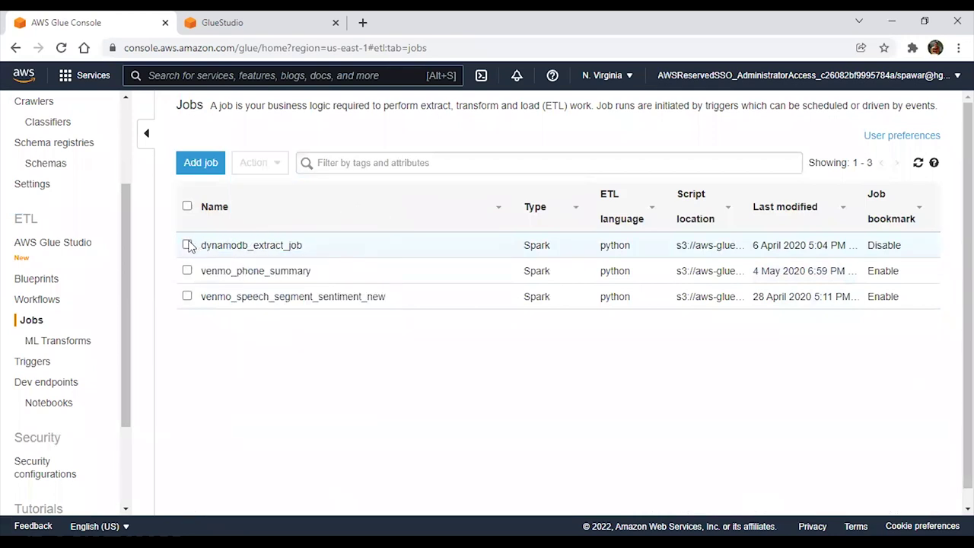
Open the dynamodb_extract_job settings for editing and review the security configuration, script libraries and job parameters.
left_click(249, 165)
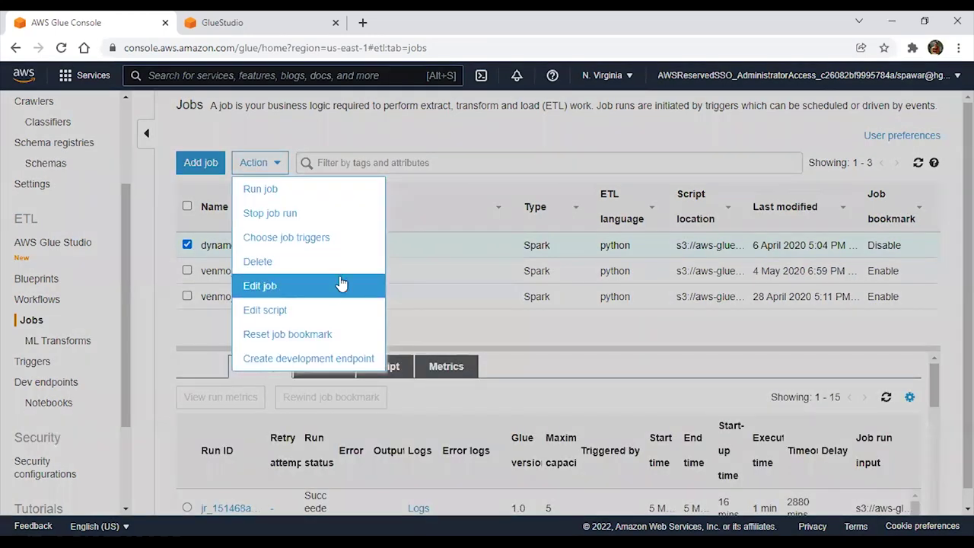
left_click(342, 283)
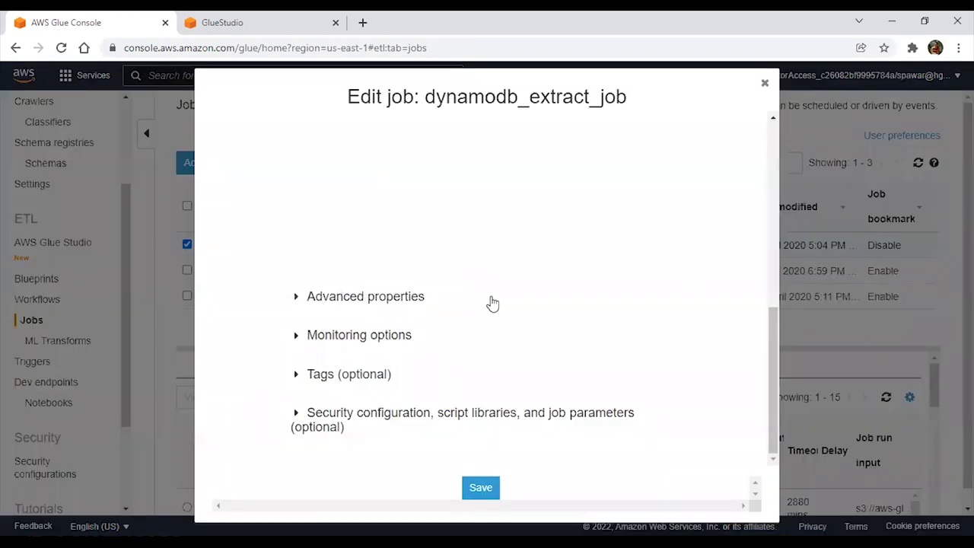
left_click(380, 413)
scroll(413, 369, "down", 3)
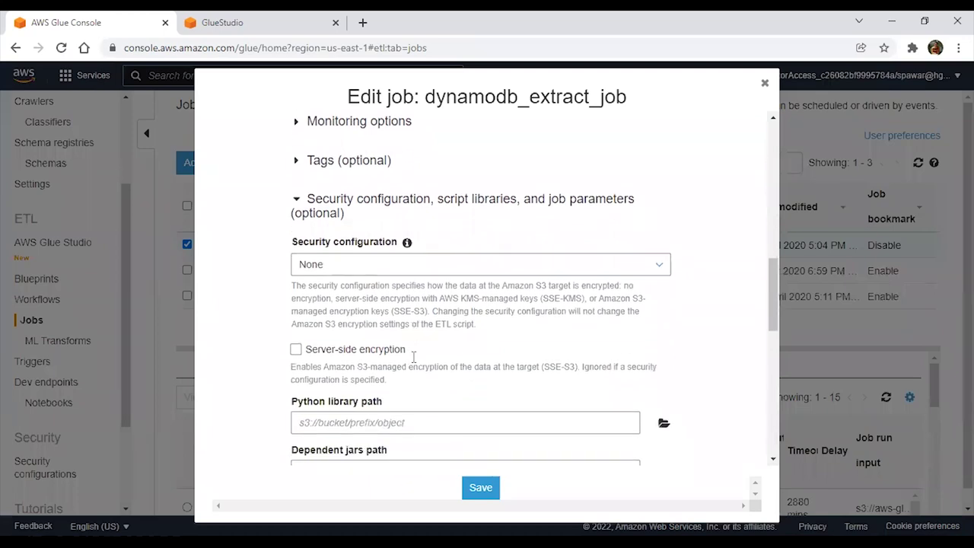
scroll(413, 361, "down", 8)
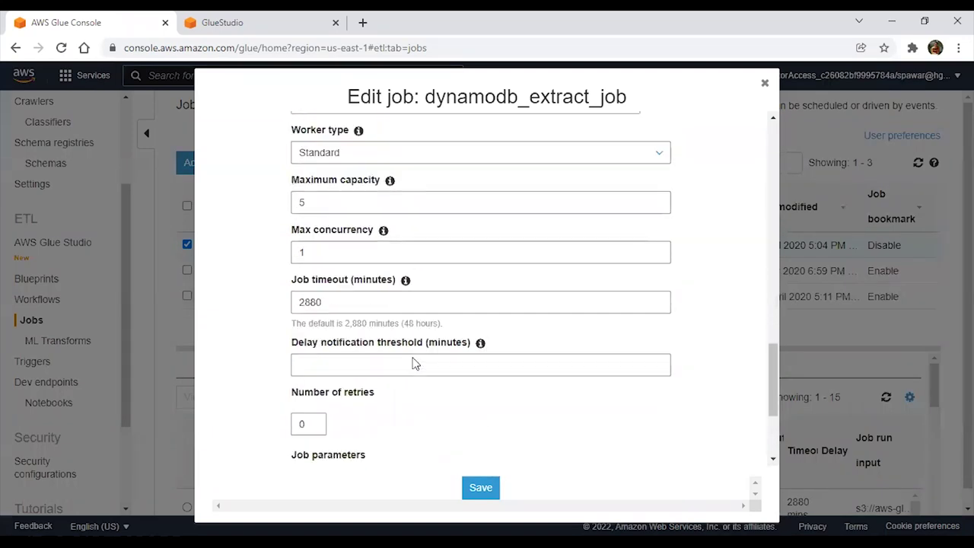
scroll(413, 363, "up", 7)
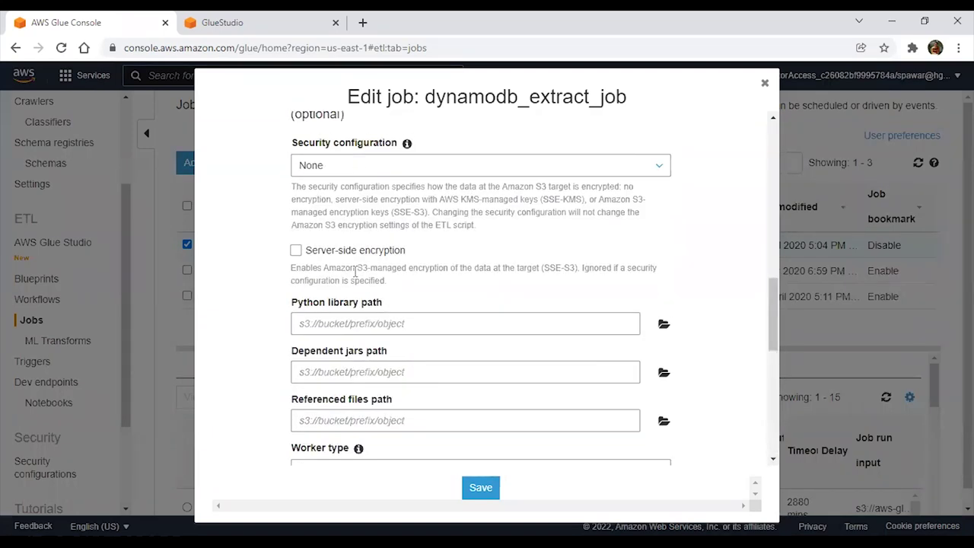
Set the Job bookmark of dynamodb_extract_job to Enable, save the job and check its bookmark value in the jobs list.
left_click(360, 240)
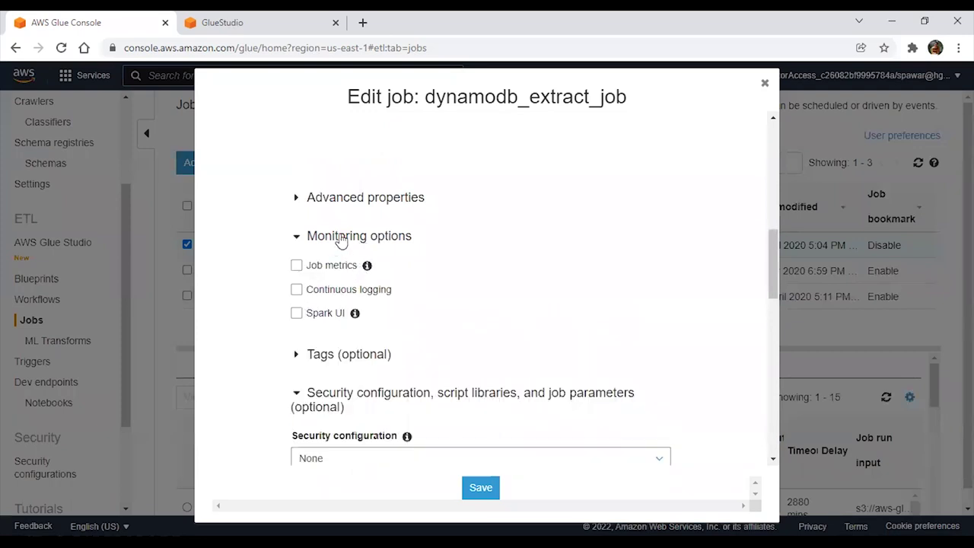
left_click(353, 199)
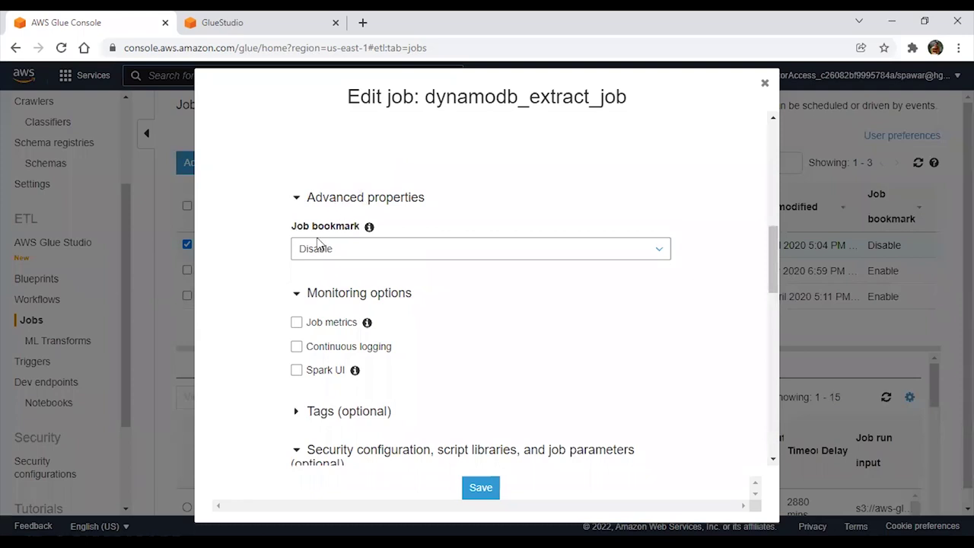
mouse_move(369, 235)
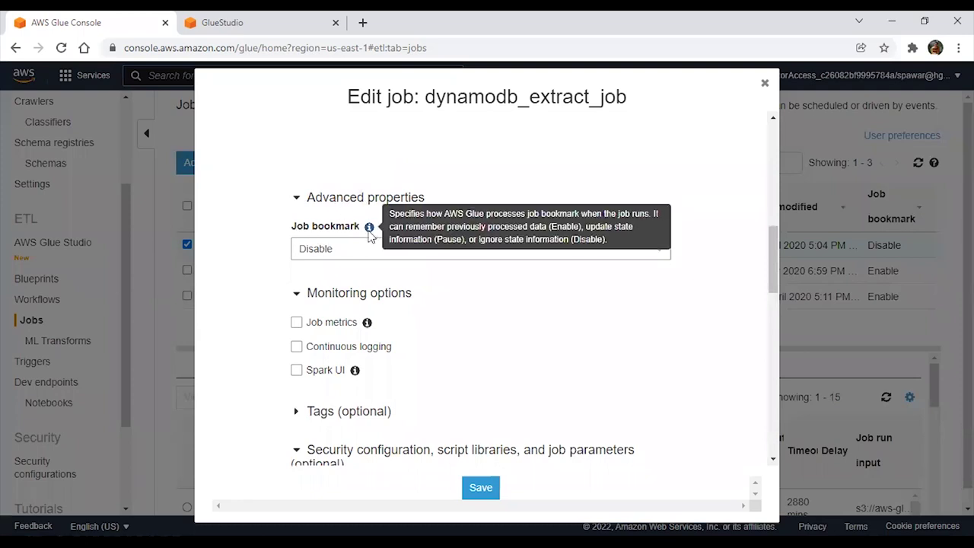
left_click(361, 249)
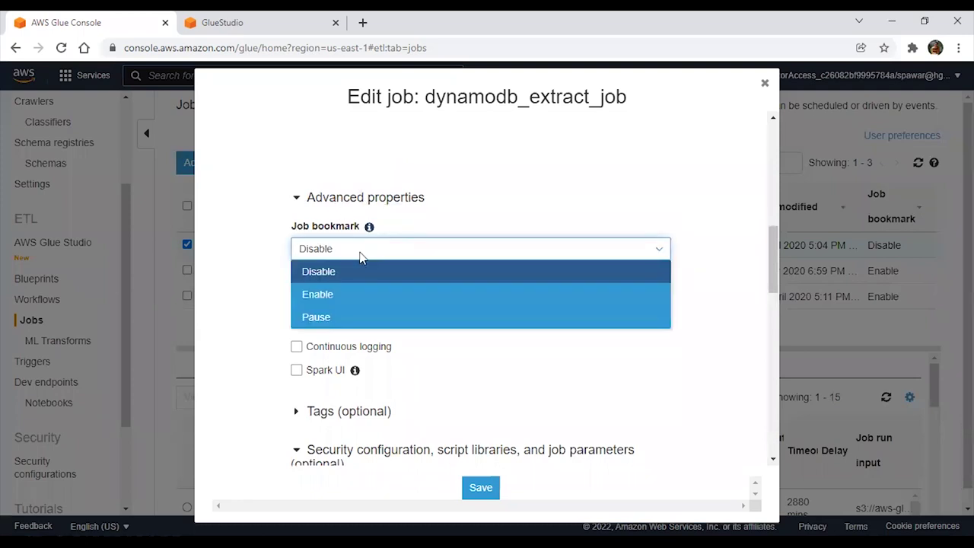
left_click(335, 296)
left_click(481, 487)
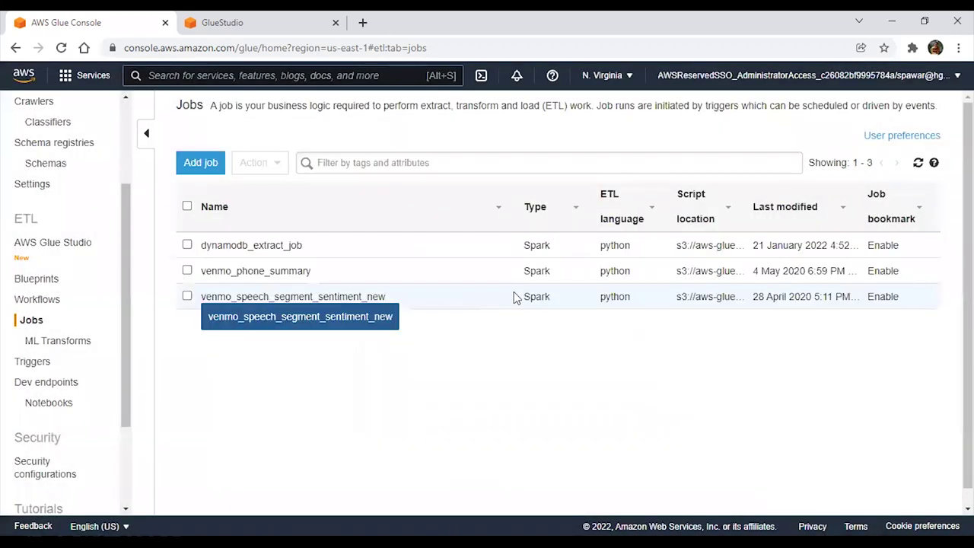
left_click_drag(922, 244, 863, 245)
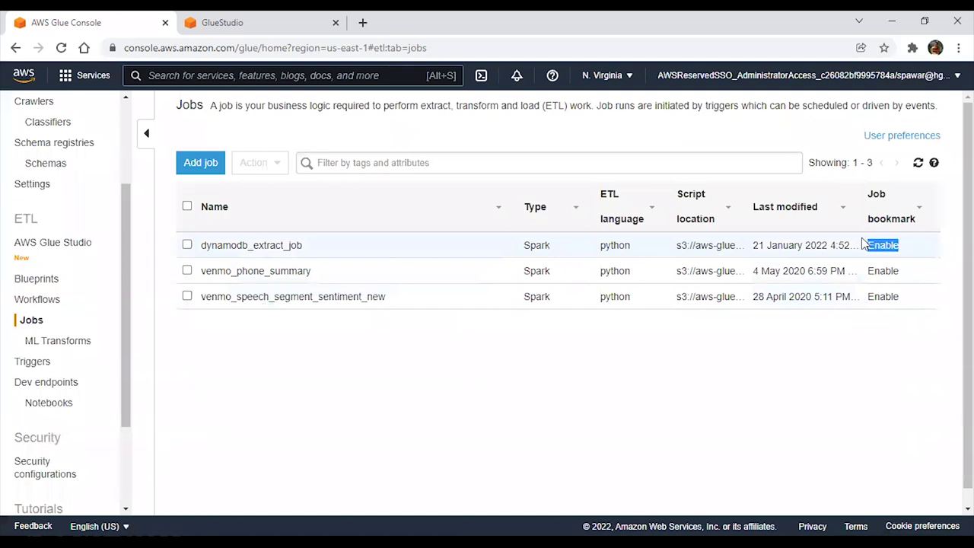
Select the venmo_phone_summary job and read through its script, including the data source, DropFields and ApplyMapping sections.
left_click(187, 244)
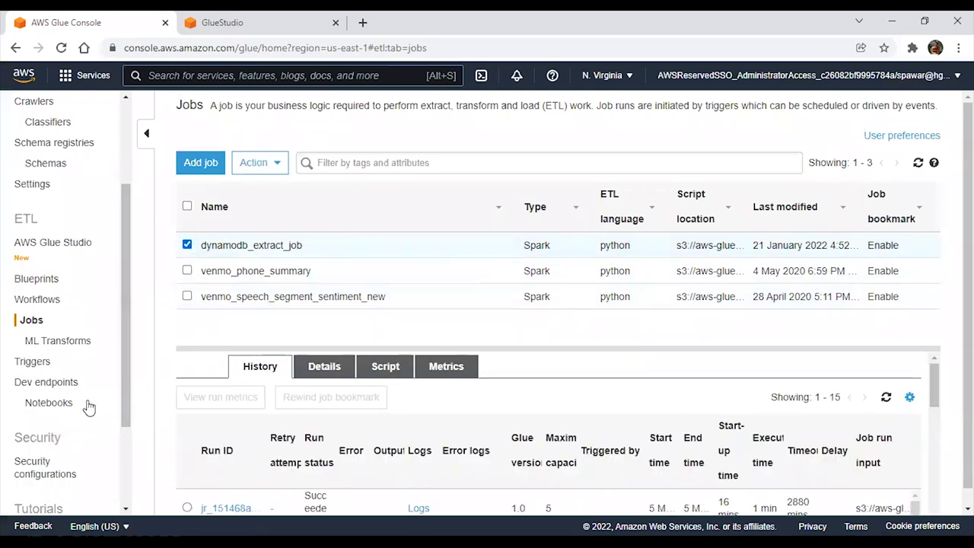
scroll(85, 407, "down", 2)
scroll(76, 401, "up", 3)
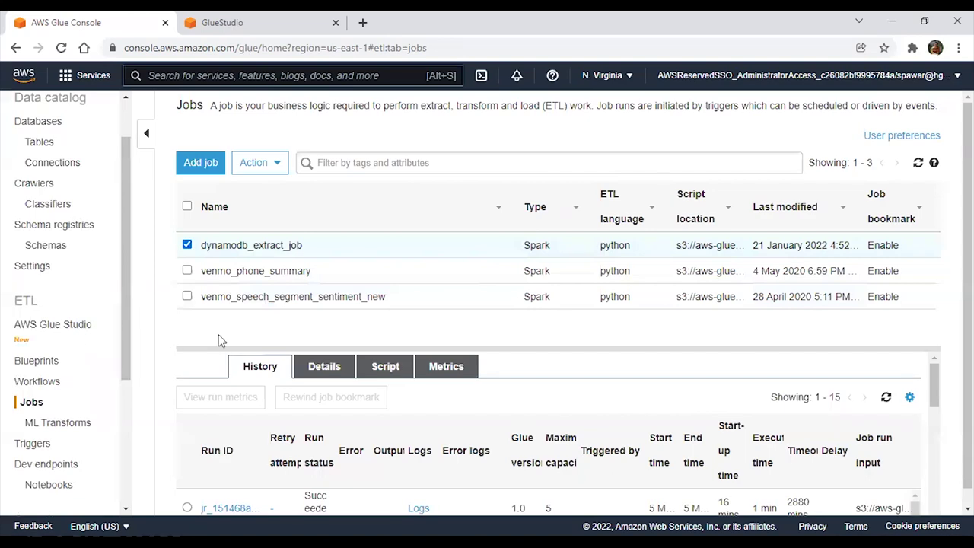
left_click(190, 267)
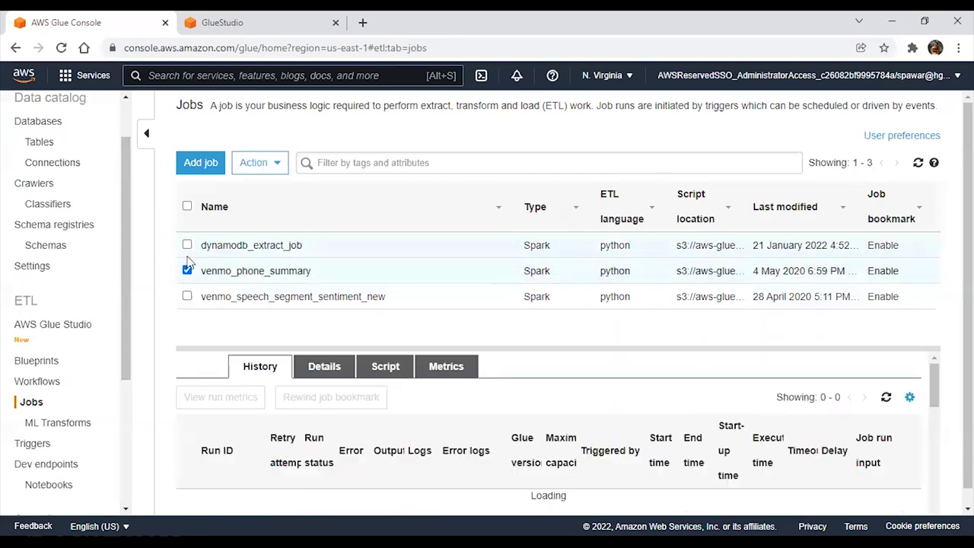
left_click(386, 367)
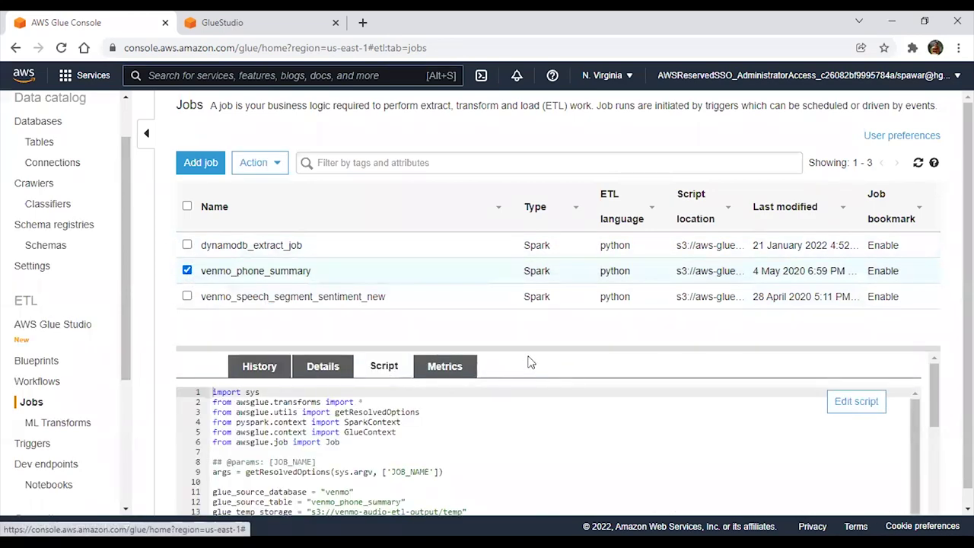
scroll(529, 350, "down", 1)
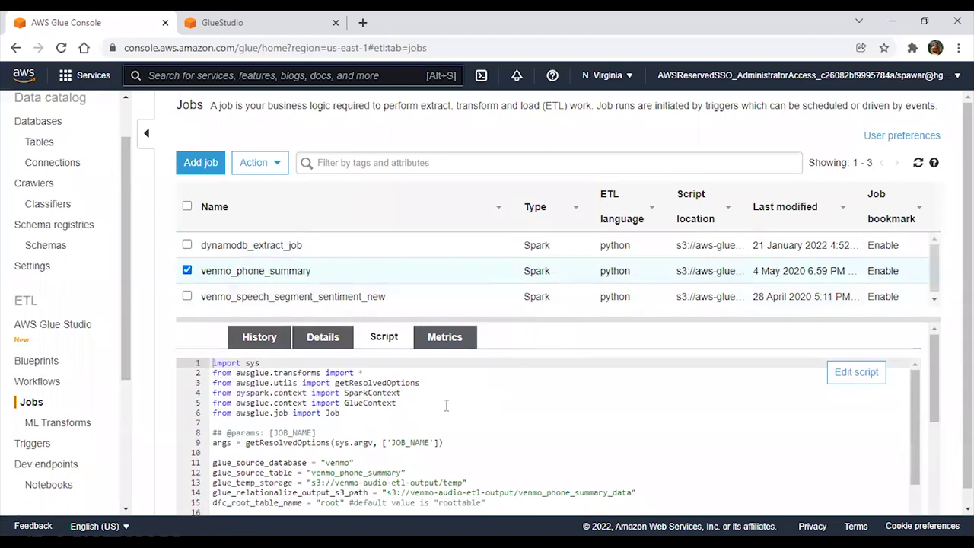
scroll(446, 404, "down", 5)
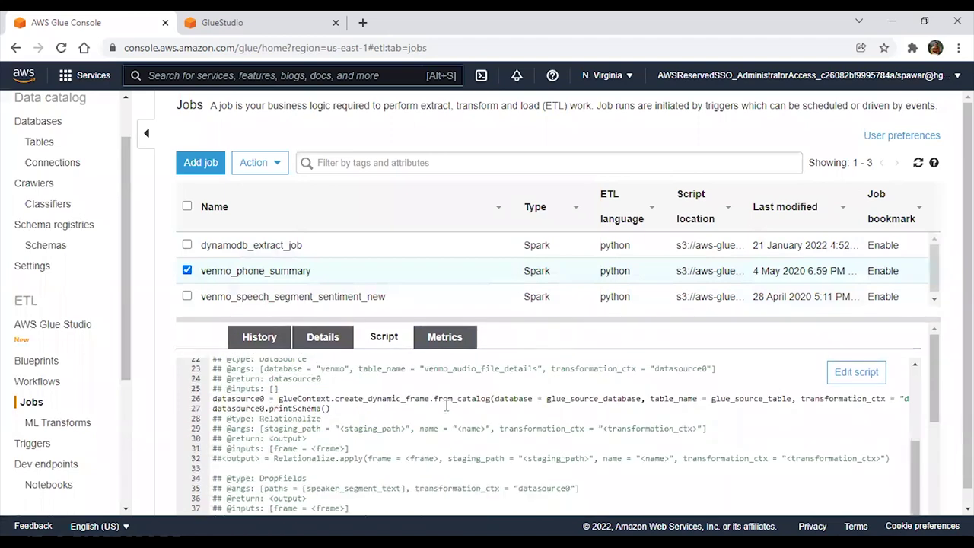
scroll(44, 368, "down", 3)
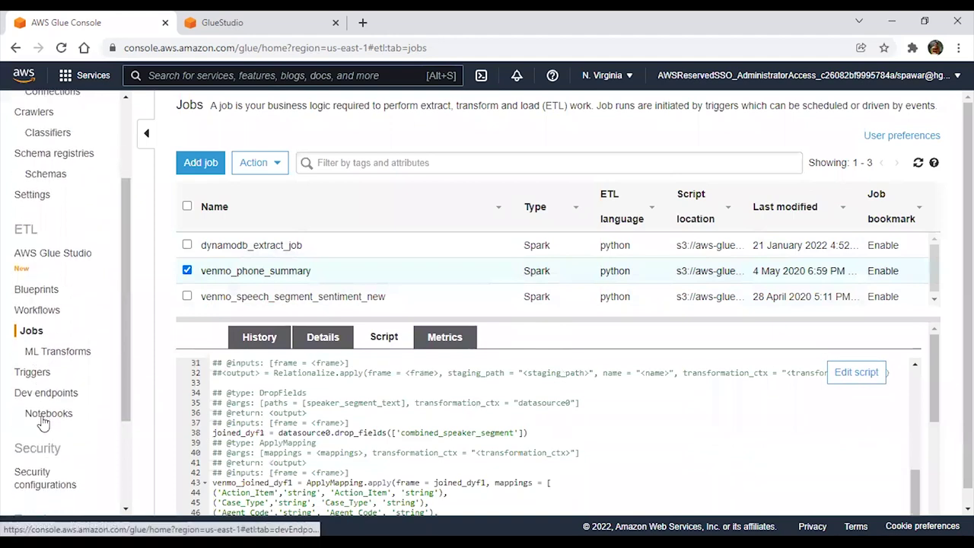
scroll(44, 426, "up", 4)
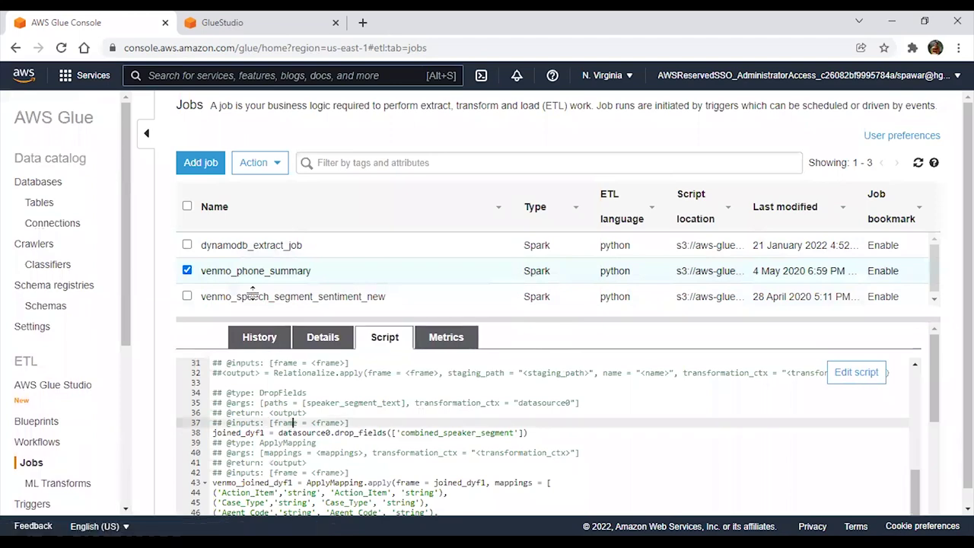
Switch to AWS Glue Studio and open its Jobs page to show the job creation options.
left_click(184, 25)
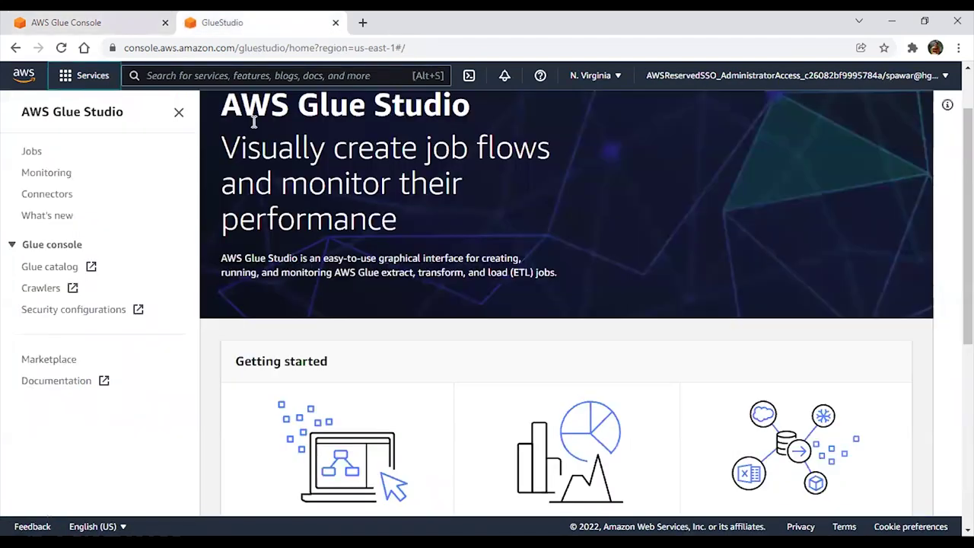
scroll(264, 125, "up", 2)
left_click_drag(223, 164, 464, 177)
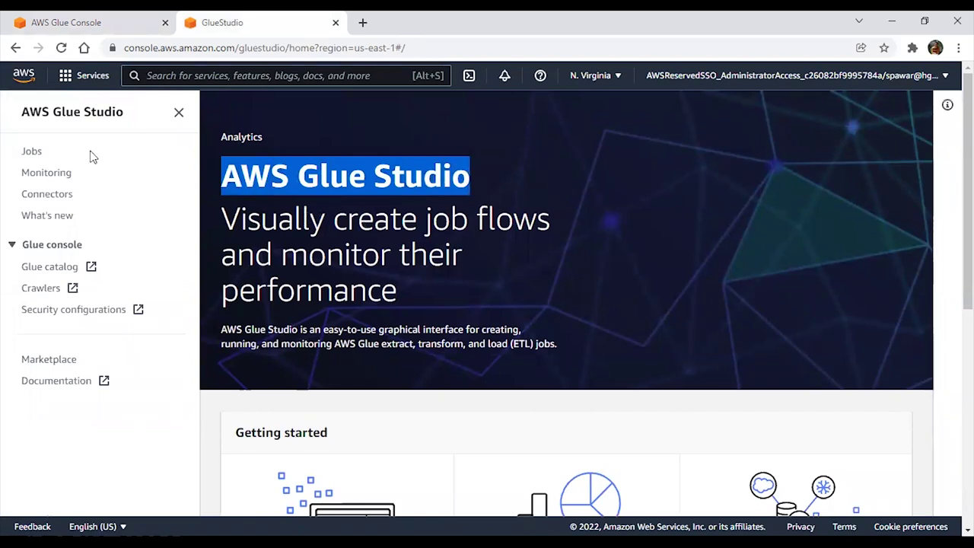
left_click(32, 152)
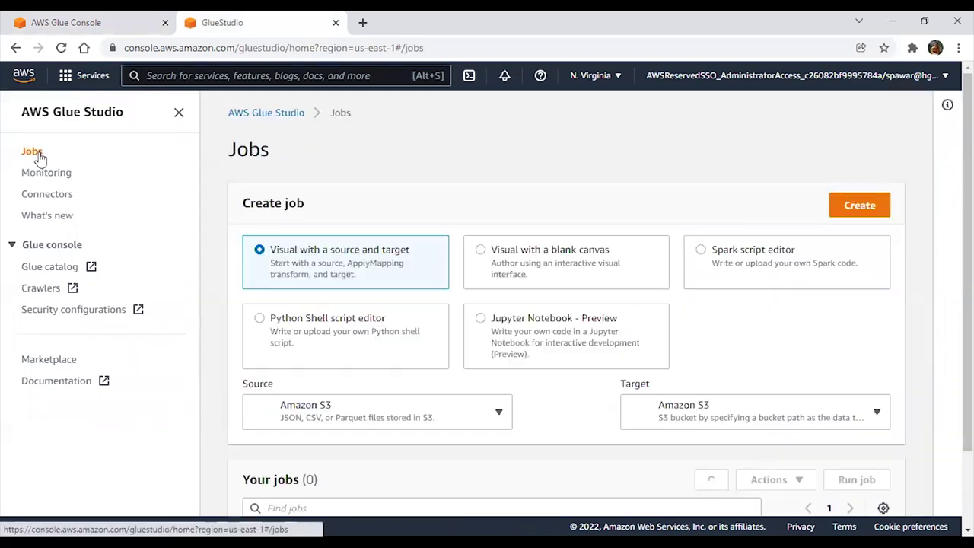
scroll(327, 294, "down", 1)
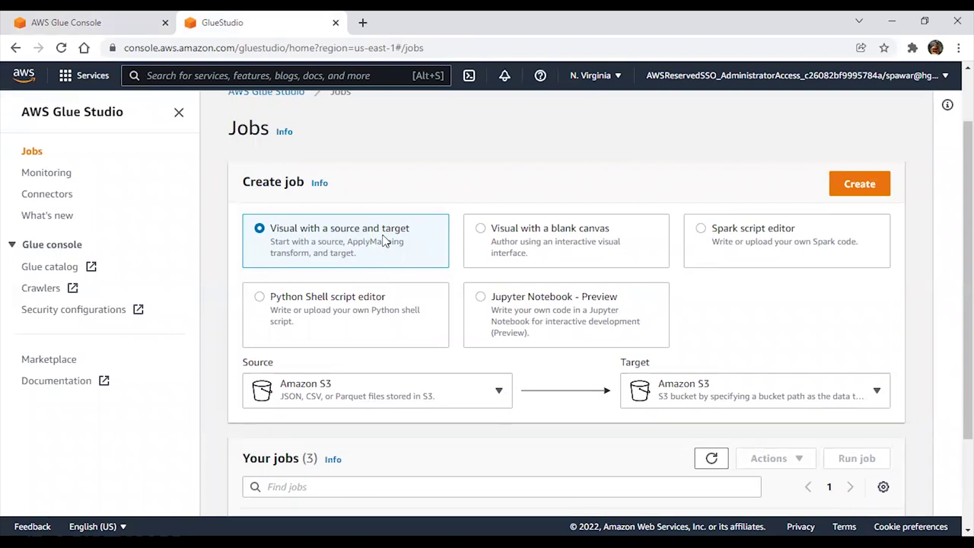
Compare the Spark script editor, Jupyter Notebook and blank canvas job types, return to Visual with a source and target, and review the existing jobs.
left_click(702, 230)
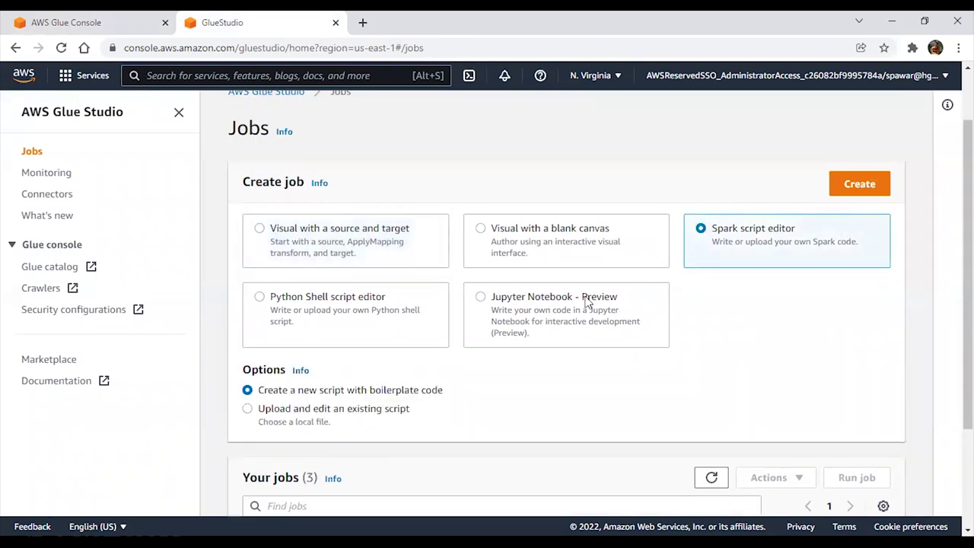
left_click(501, 303)
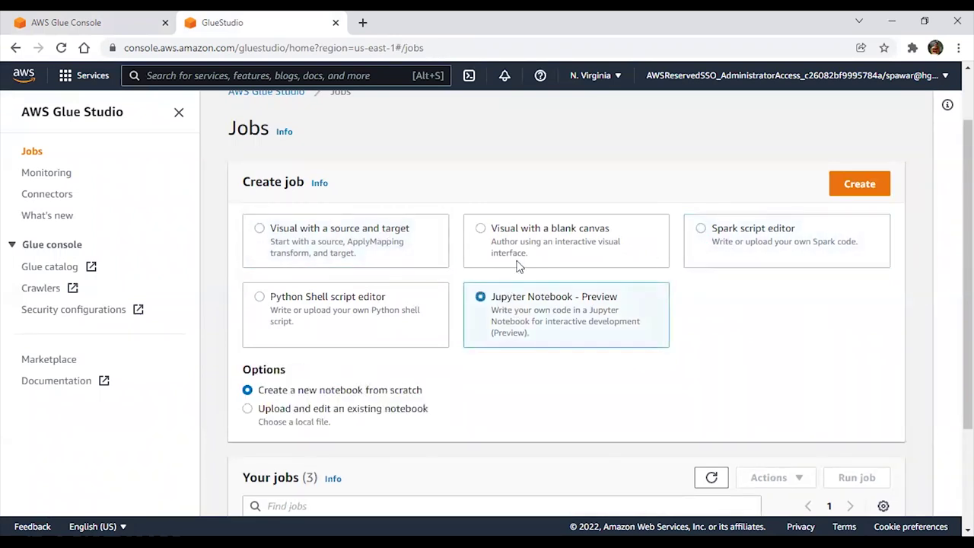
left_click(503, 237)
left_click(341, 242)
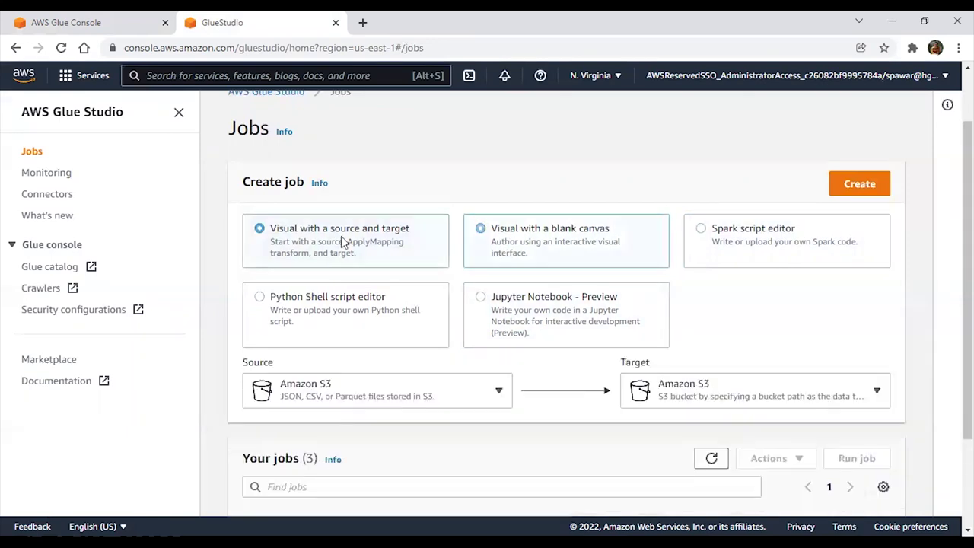
scroll(341, 241, "down", 3)
scroll(341, 241, "up", 2)
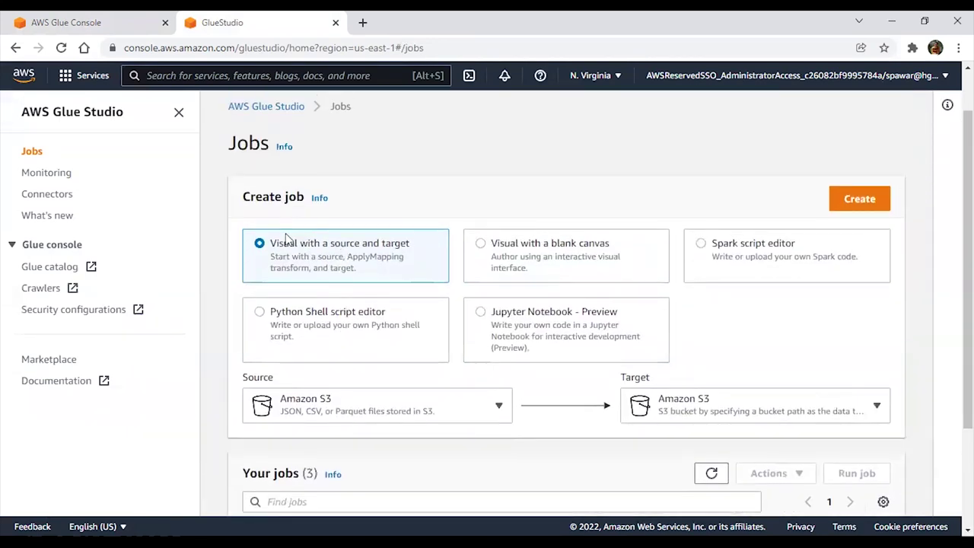
scroll(387, 252, "down", 2)
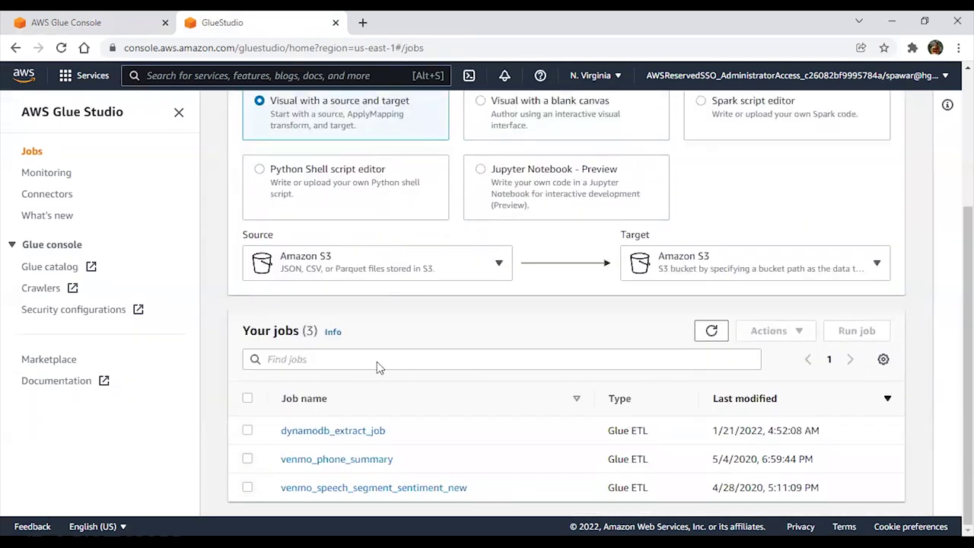
Review the available data source types for the visual job, trying Amazon Kinesis and returning the source to Amazon S3.
left_click(364, 269)
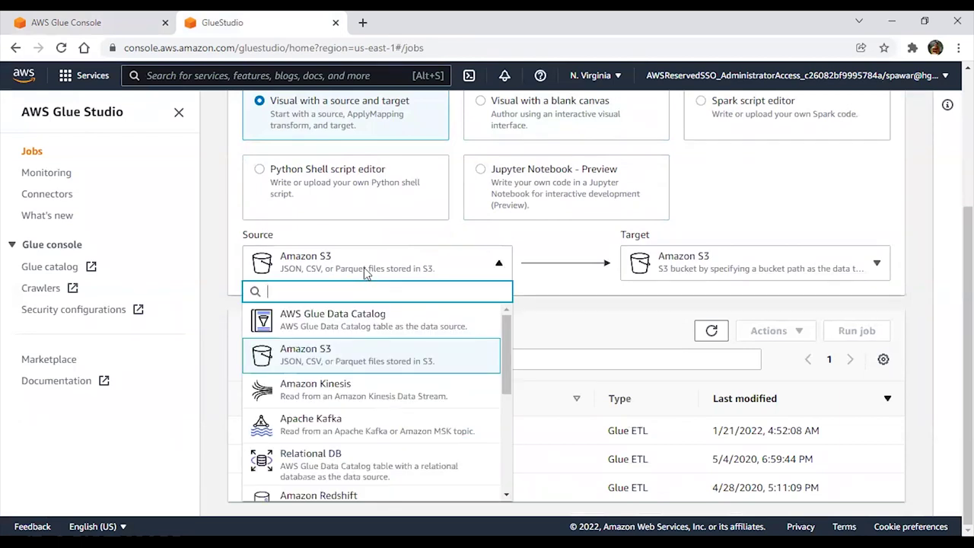
left_click(350, 389)
left_click(349, 269)
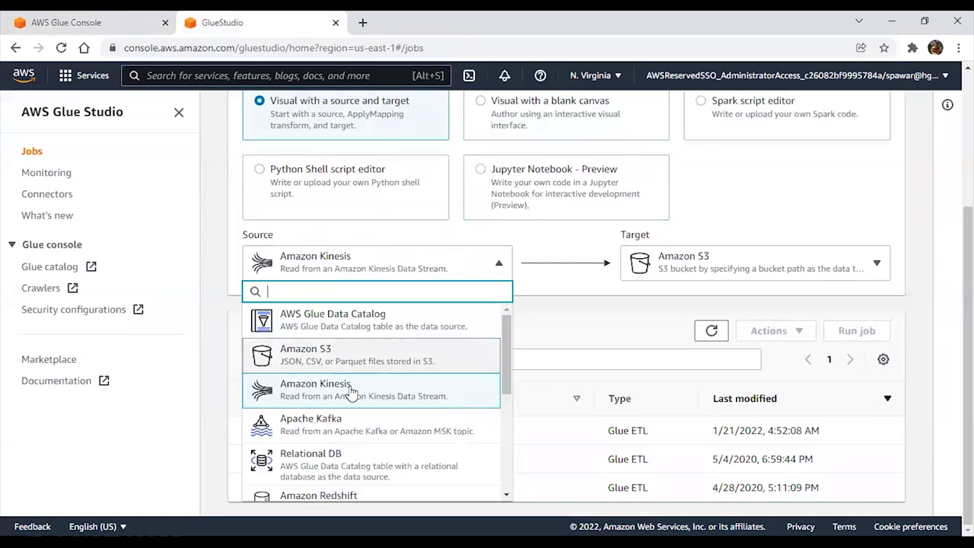
scroll(350, 381, "down", 5)
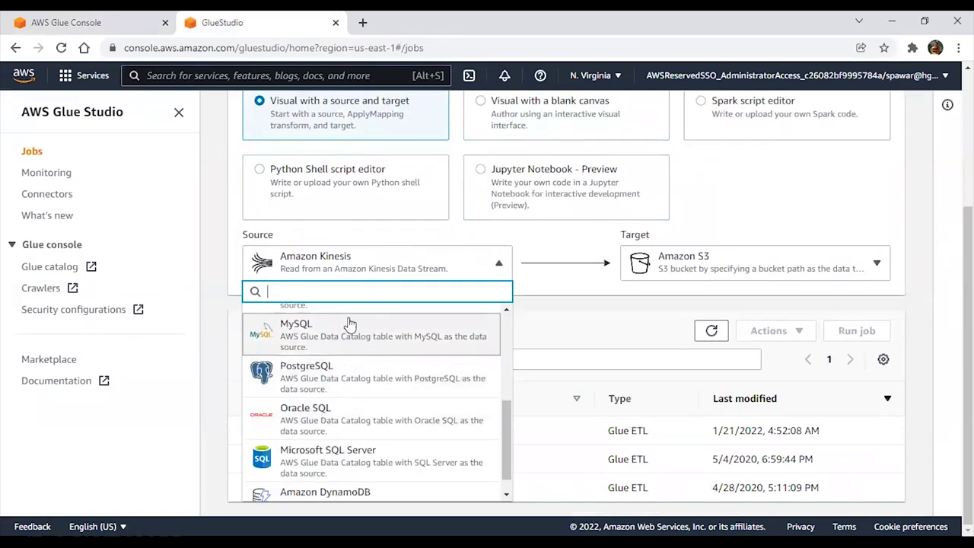
scroll(358, 366, "up", 5)
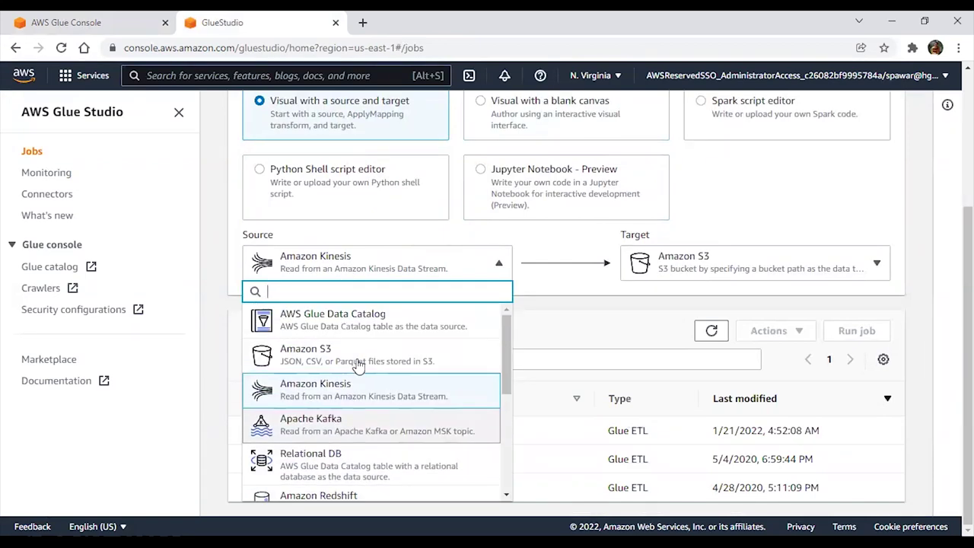
left_click(356, 358)
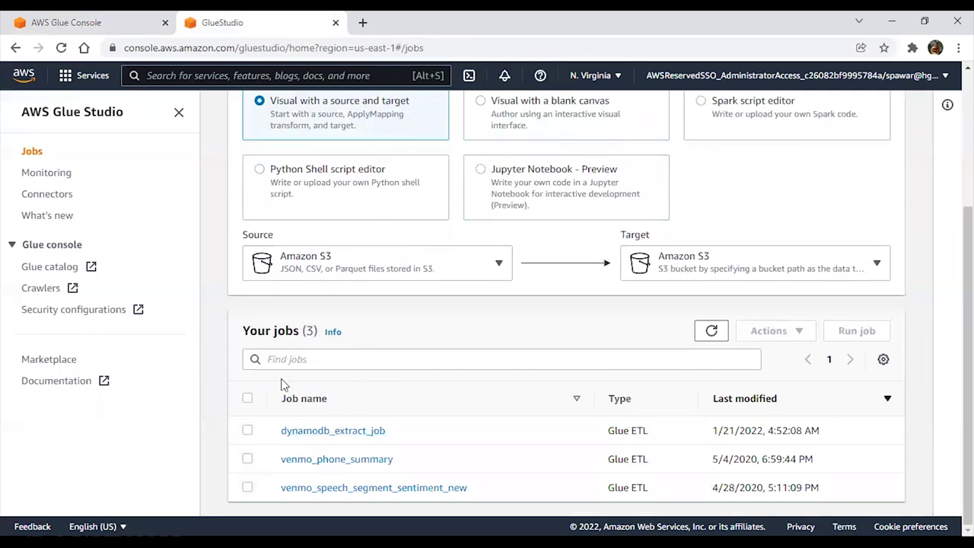
Choose Amazon Redshift as the target and create the visual job with Amazon S3 as its source.
left_click(675, 263)
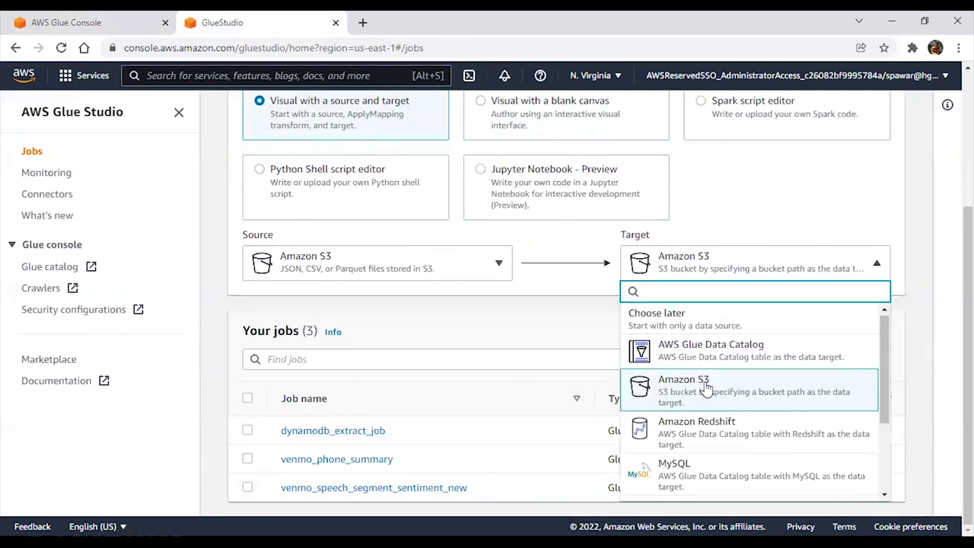
scroll(761, 411, "down", 3)
scroll(700, 446, "up", 3)
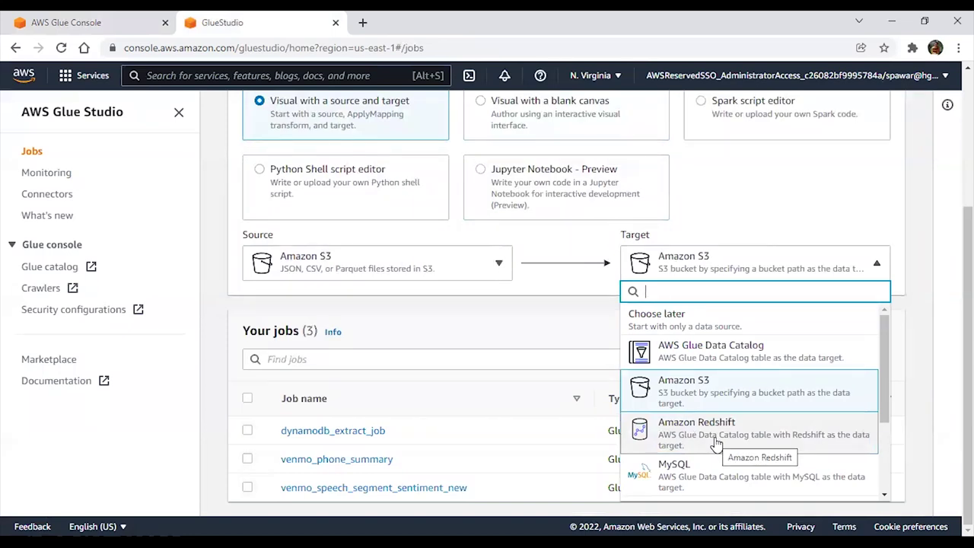
left_click(715, 443)
scroll(312, 391, "up", 1)
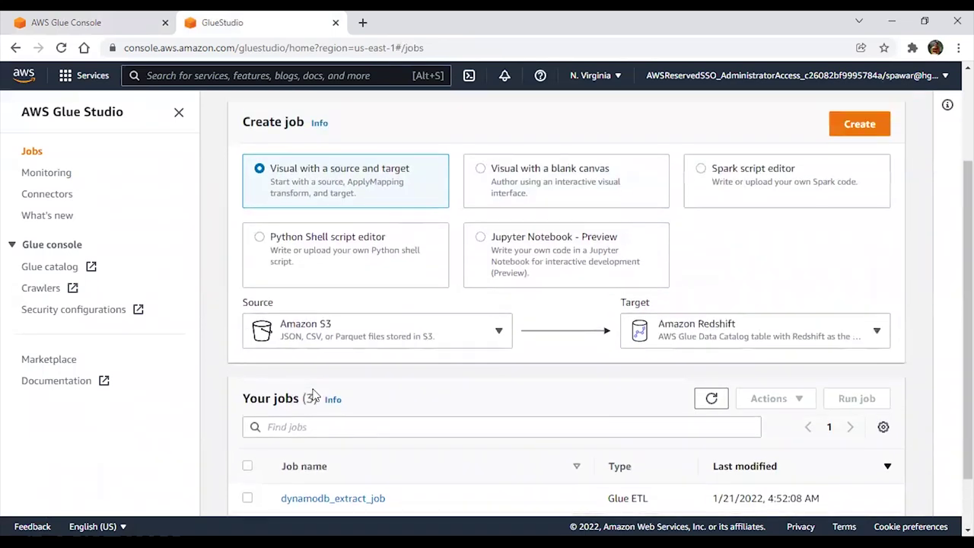
scroll(312, 392, "up", 2)
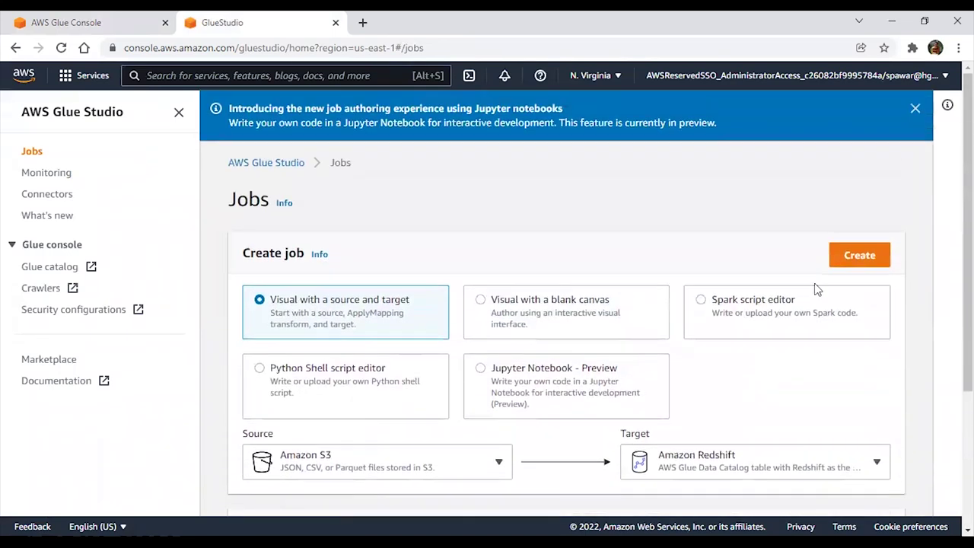
left_click(850, 257)
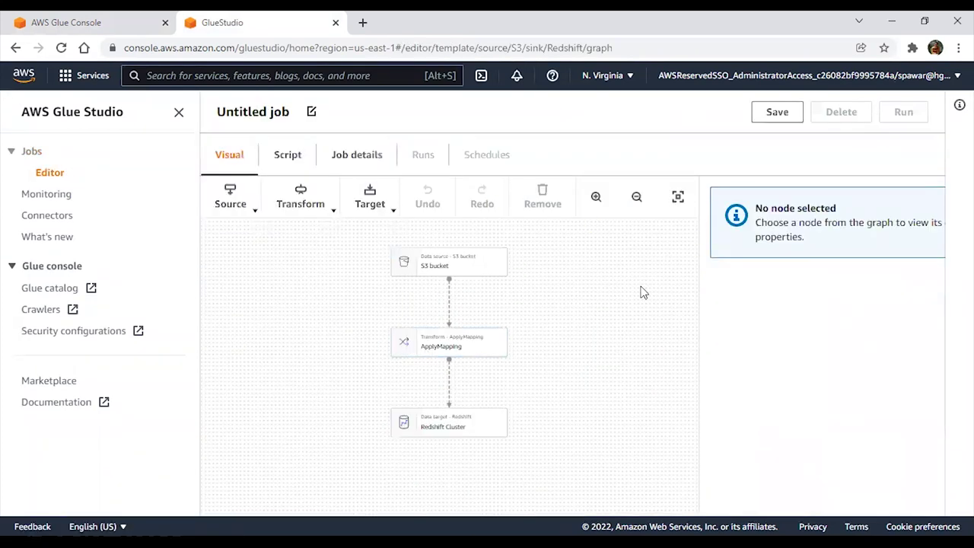
Examine the S3 bucket source node's data source properties and node properties in the job graph.
left_click(241, 213)
key("Escape")
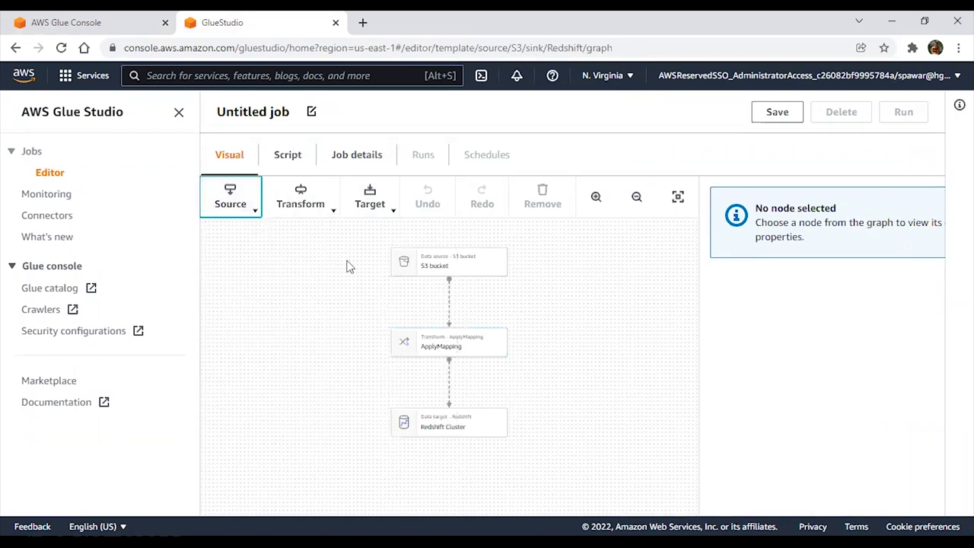
left_click(471, 266)
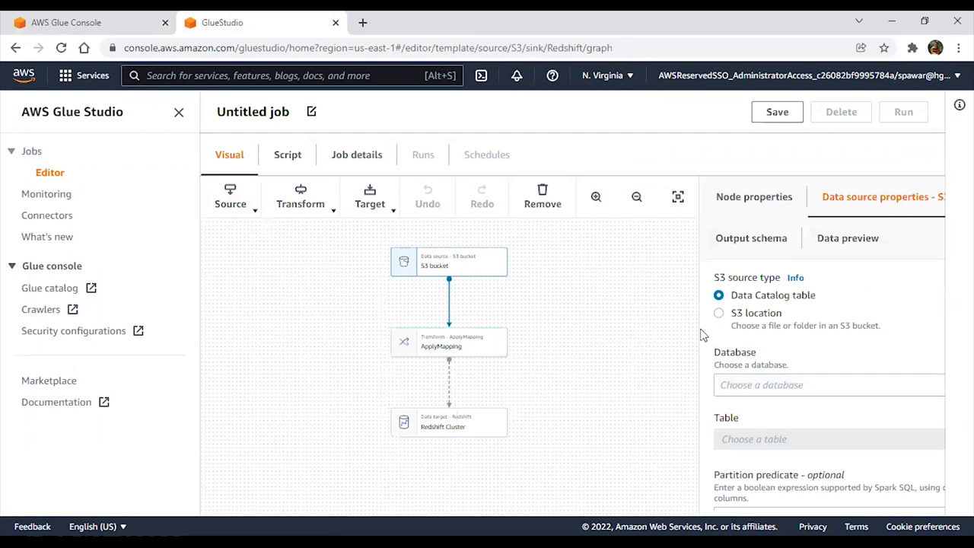
left_click(179, 111)
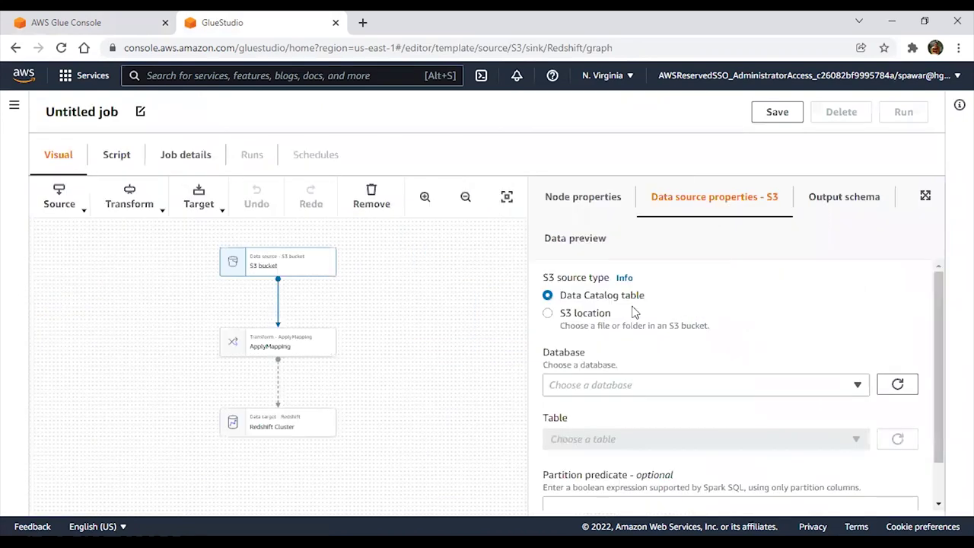
left_click(602, 202)
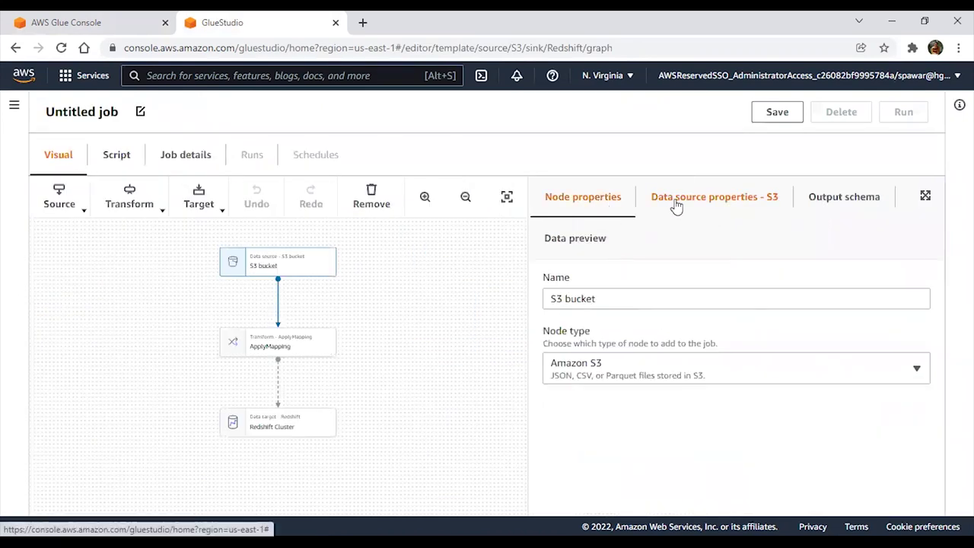
left_click(290, 262)
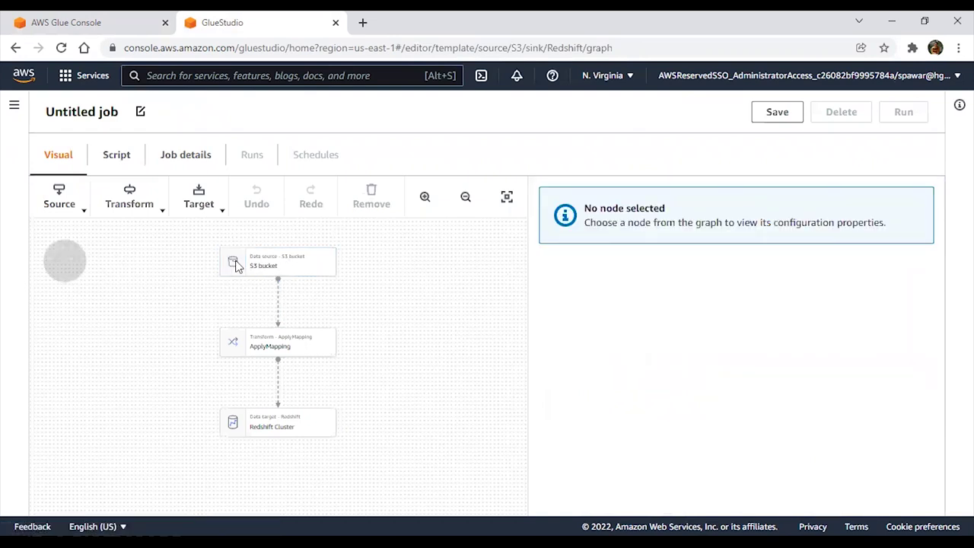
left_click(13, 105)
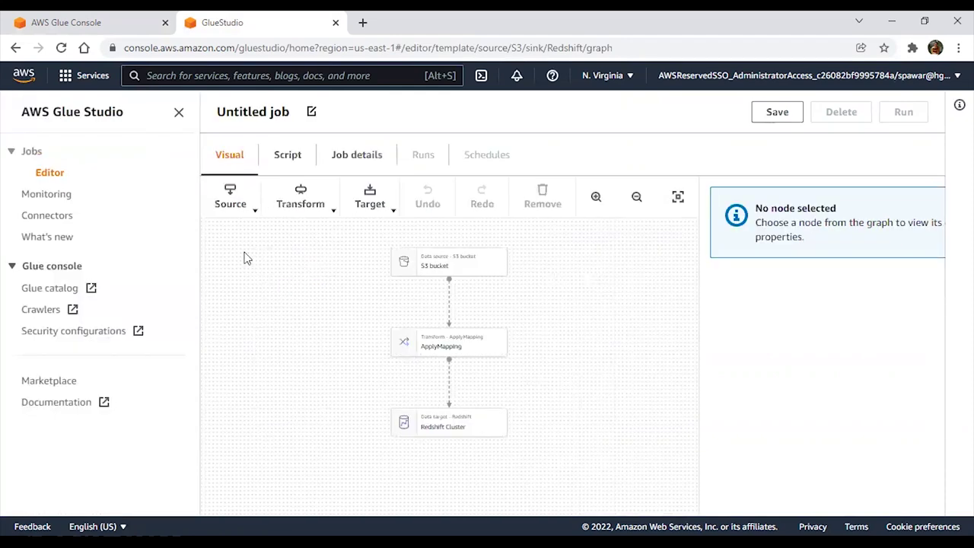
Set the Data Catalog database of the S3 bucket source node to venmo after trying default.
left_click(444, 267)
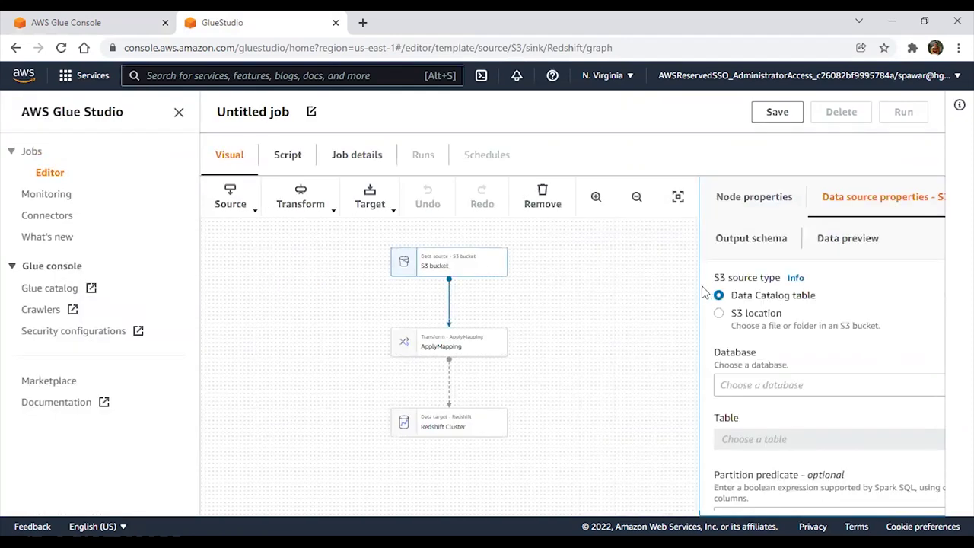
scroll(767, 308, "down", 1)
left_click(766, 313)
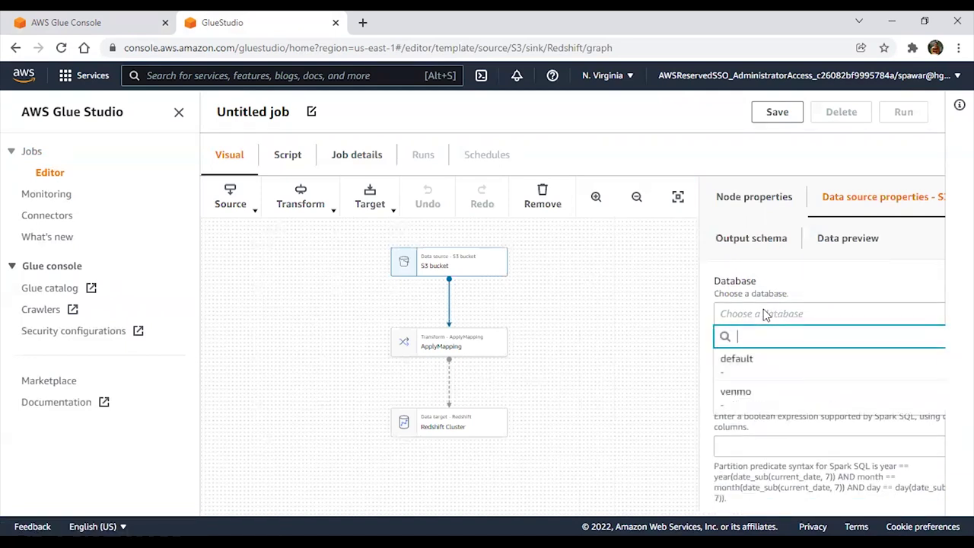
left_click(749, 371)
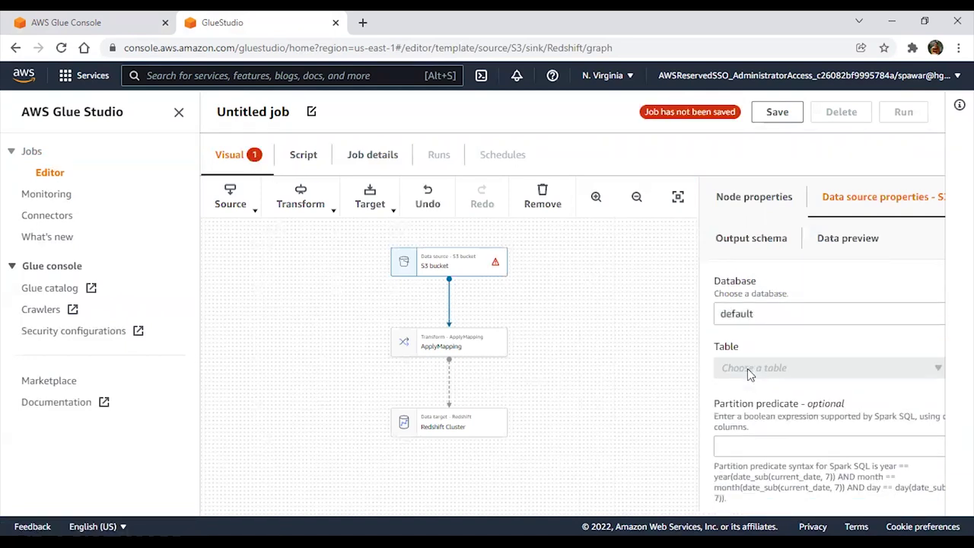
left_click(758, 435)
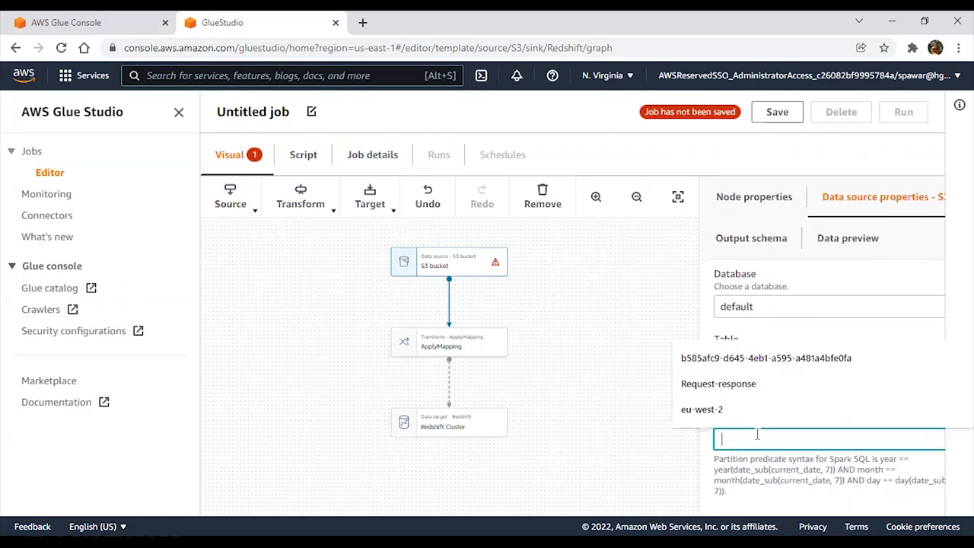
left_click(767, 306)
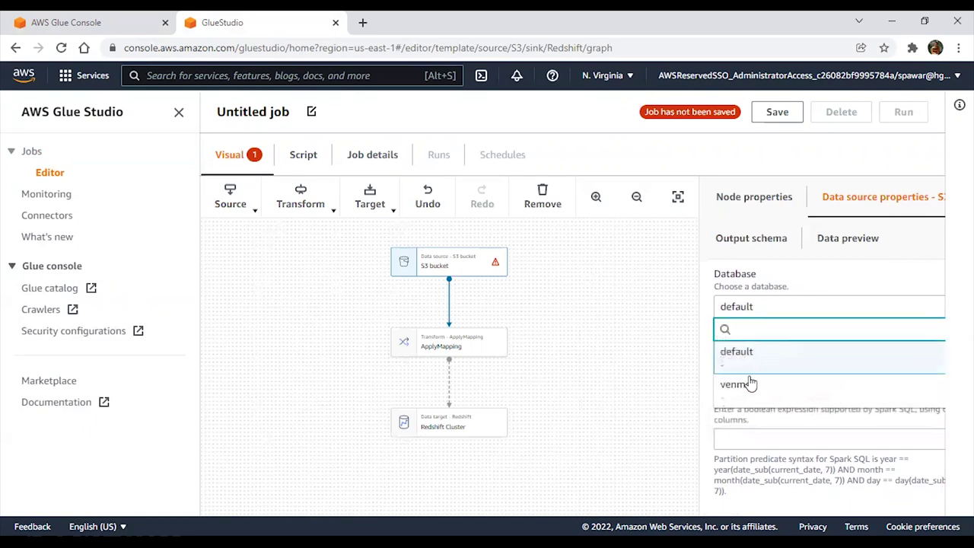
left_click(749, 383)
Check the S3 bucket node's data preview and output schema, and examine the ApplyMapping node's transform and node properties.
left_click(837, 239)
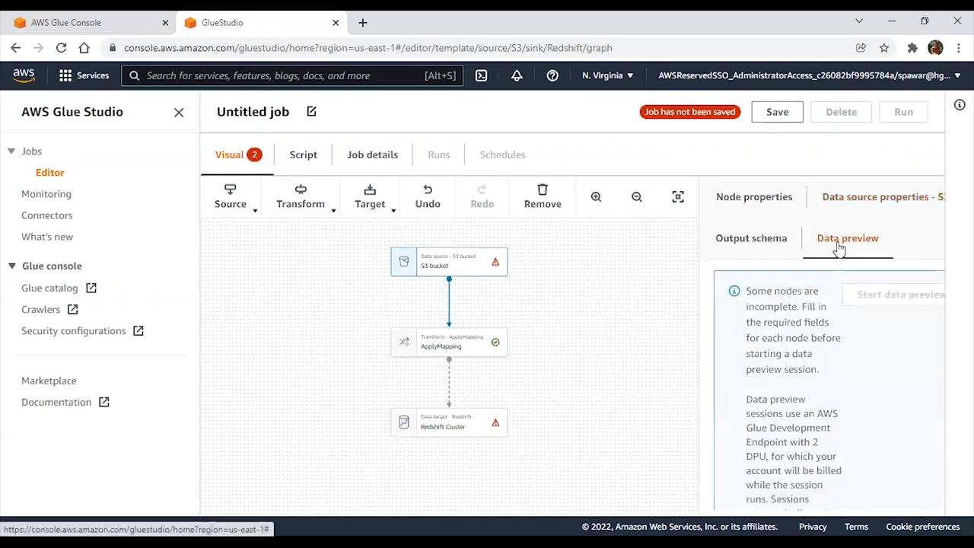
left_click(753, 241)
left_click(463, 347)
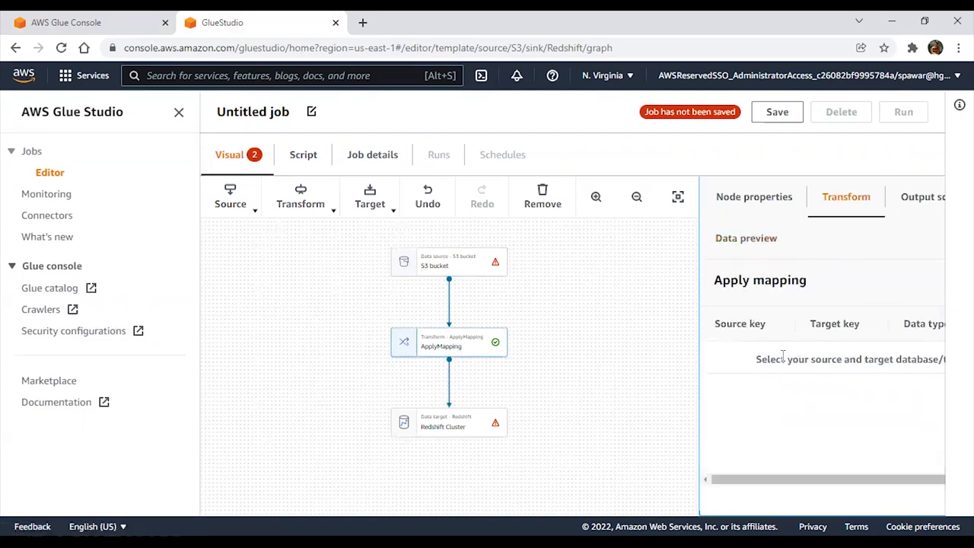
left_click(773, 204)
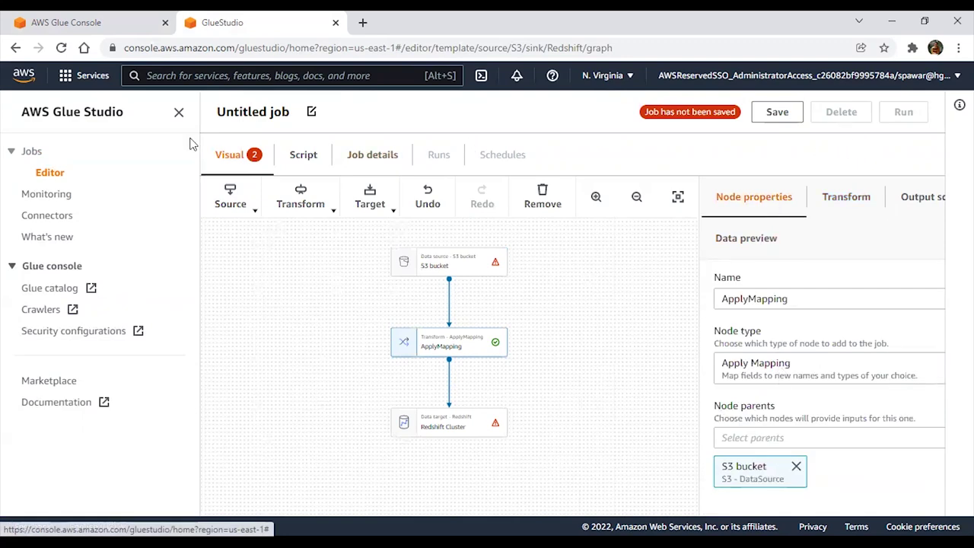
left_click(181, 114)
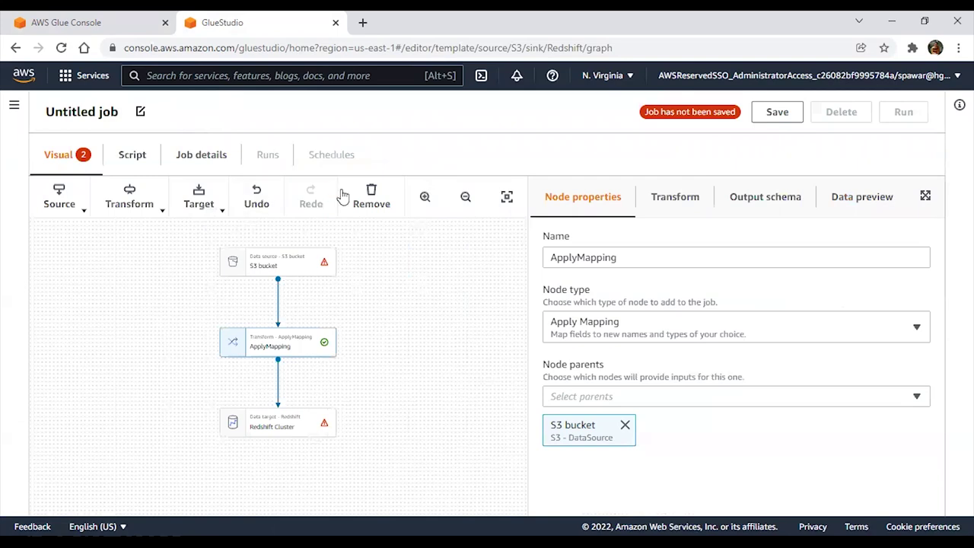
Leave the job editor to view the Connectors and Monitoring pages, and return to the Jobs page's list of existing jobs.
left_click(14, 107)
left_click(45, 217)
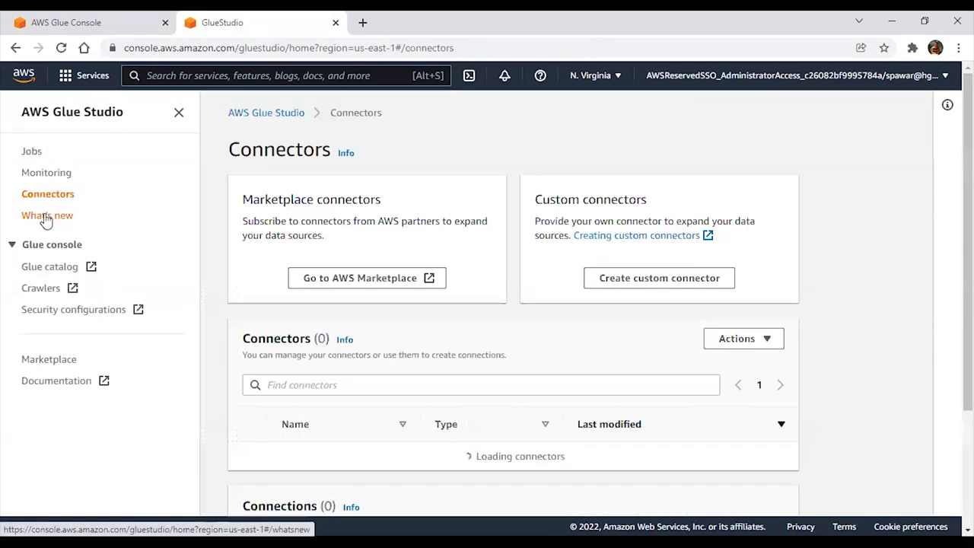
left_click(44, 174)
left_click(32, 152)
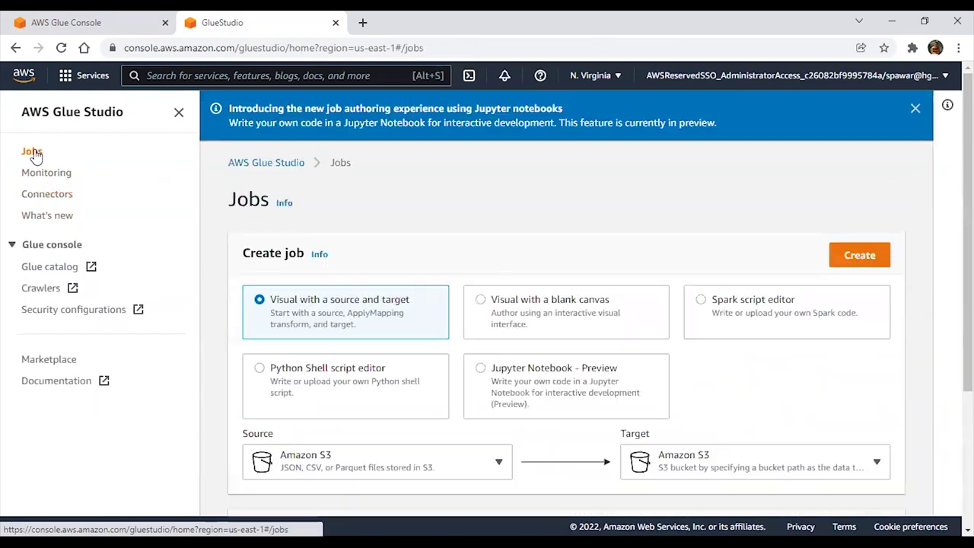
scroll(266, 277, "down", 3)
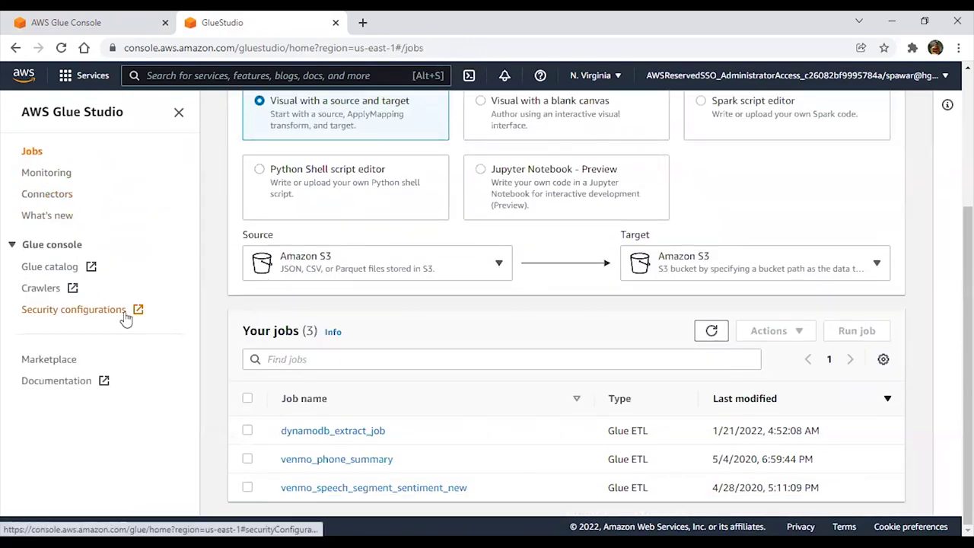